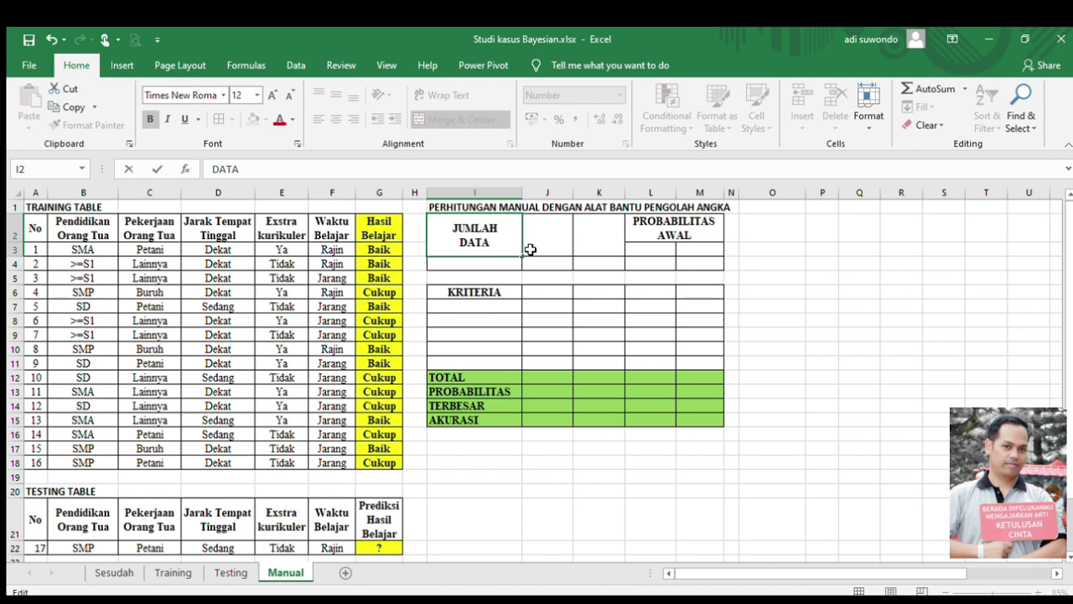
Step: Count the training records under JUMLAH DATA in cell I4 with the formula =COUNT(A3:A18)
click(503, 262)
text(=)
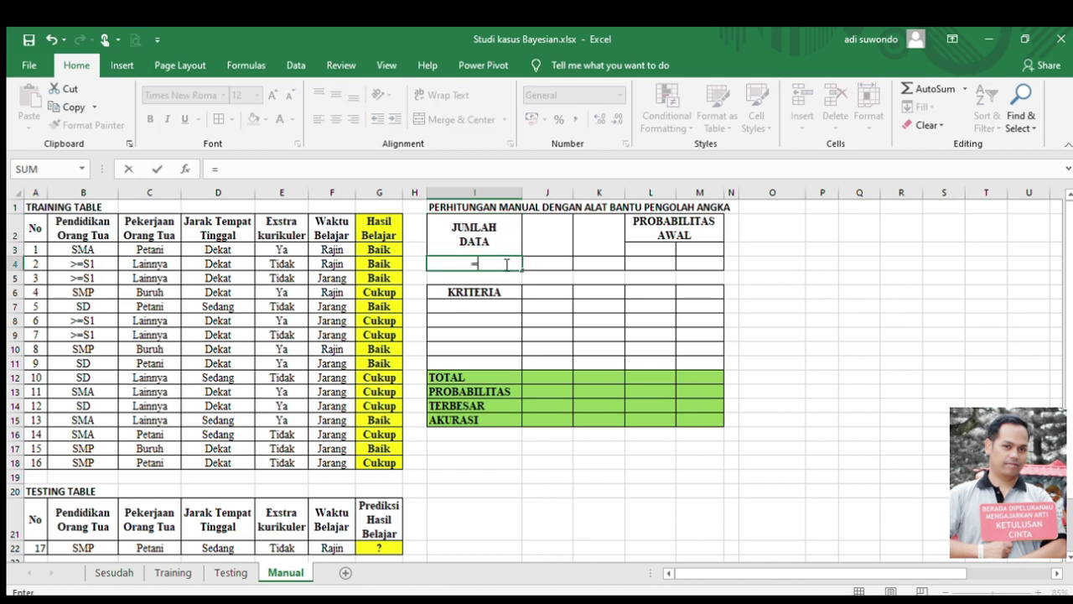
text(COUNT)
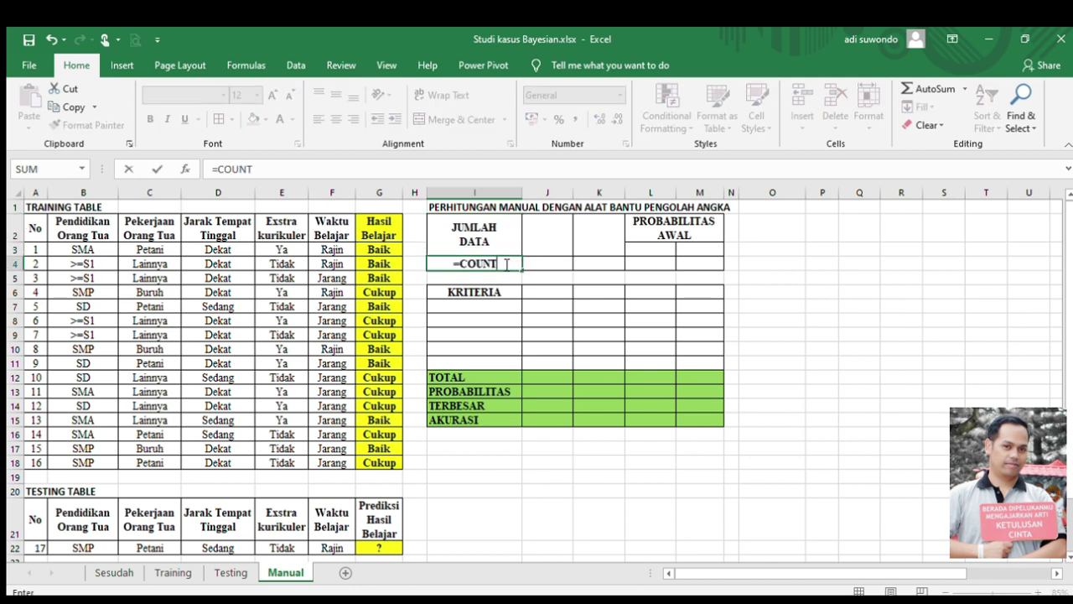
text(()
drag(35, 252, 36, 462)
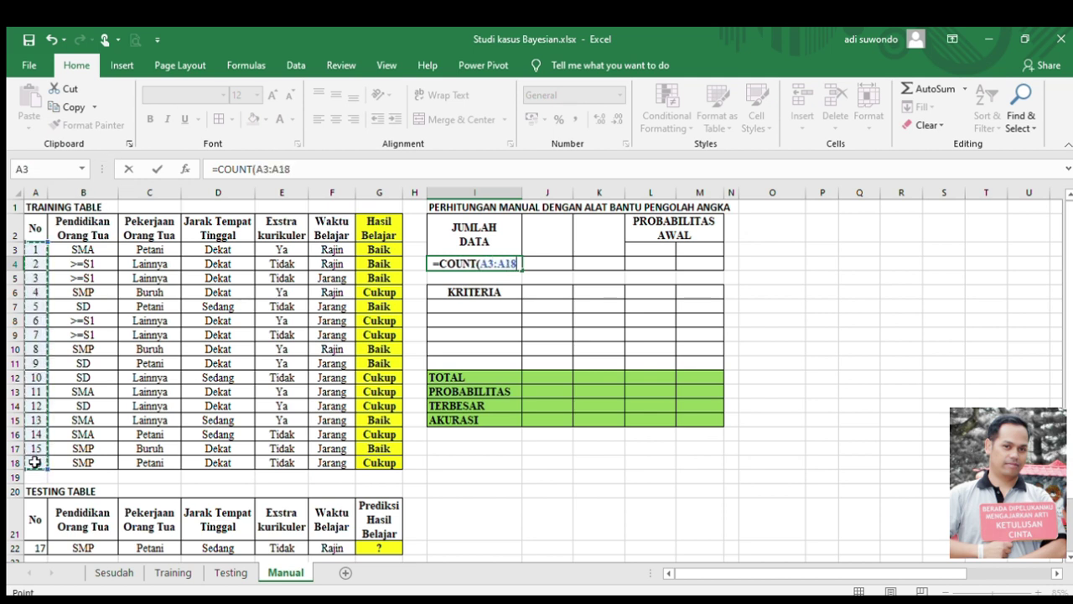
text())
key(Return)
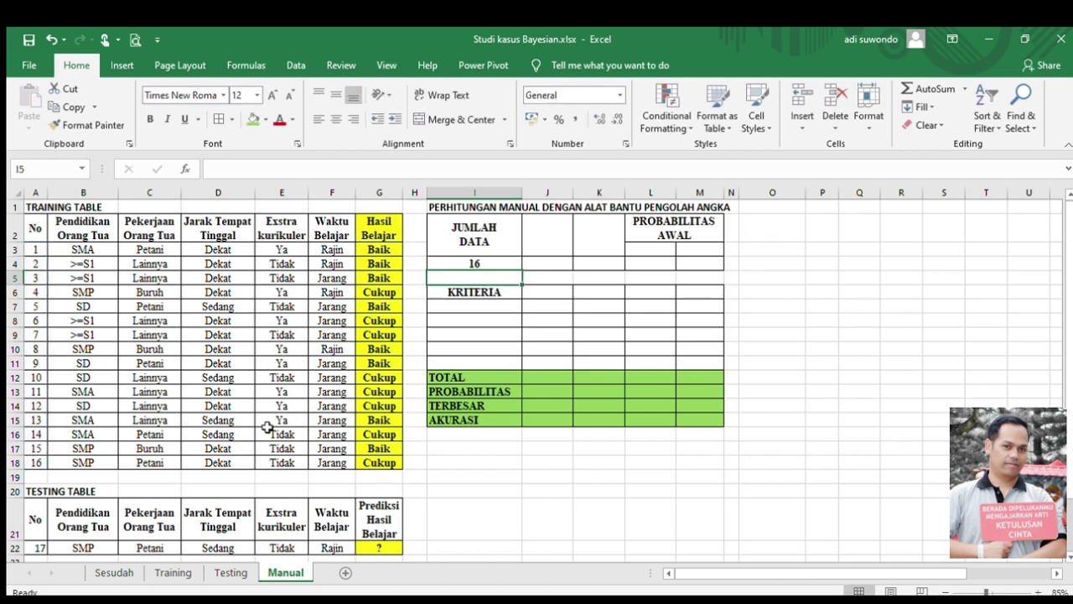
Step: Enter the heading JUMLAH BAIK in the merged cell J2, beside JUMLAH DATA
click(545, 238)
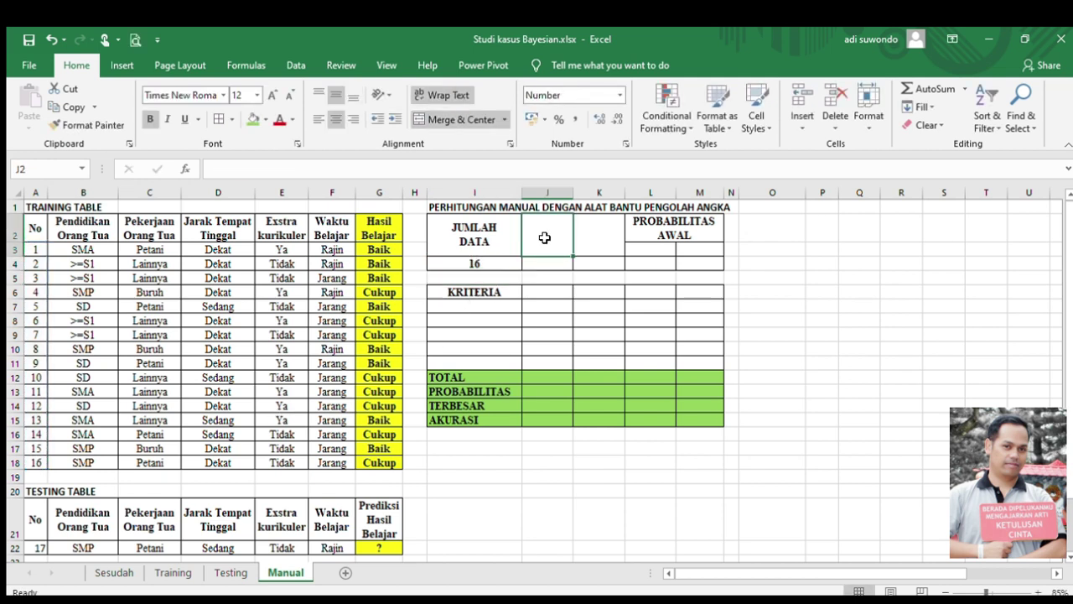
text(JUM)
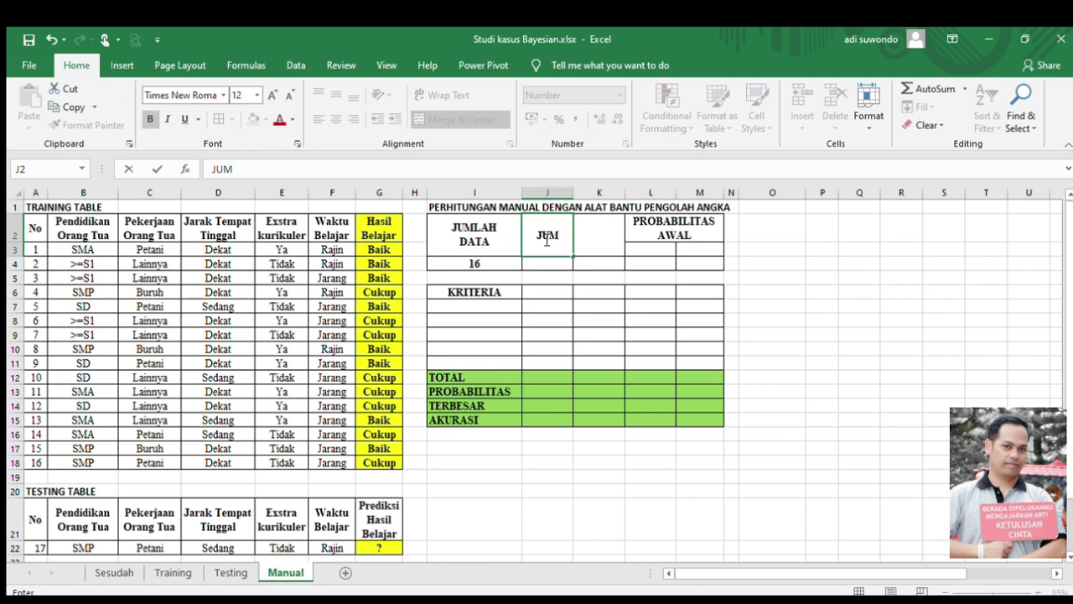
text(LAH BAIK)
key(Return)
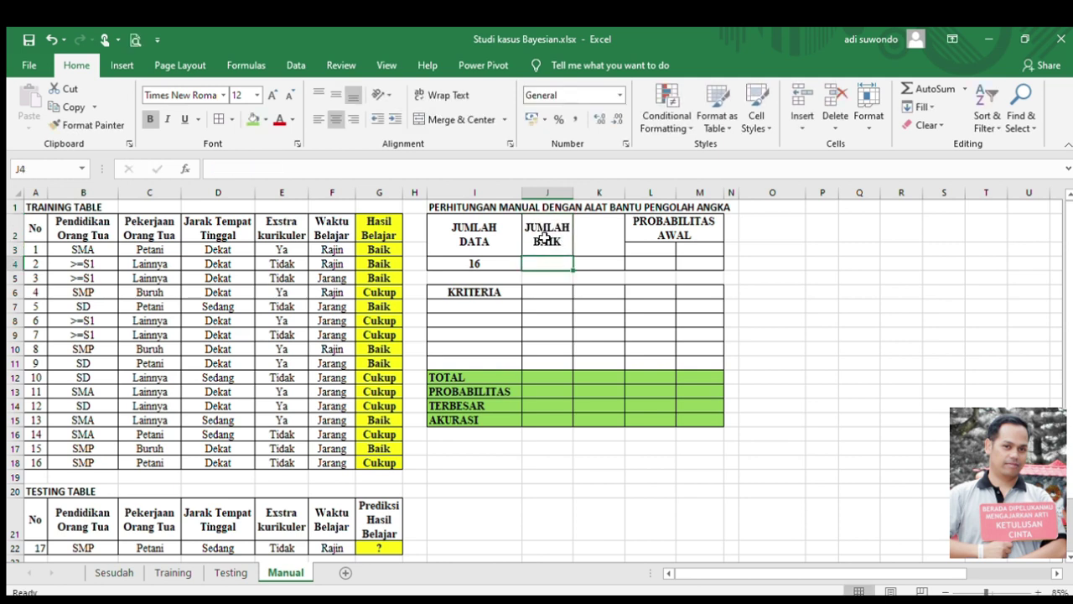
Step: Count the Baik results in cell J4 with the formula =COUNTIF(G3:G18;"BAIK")
text(=)
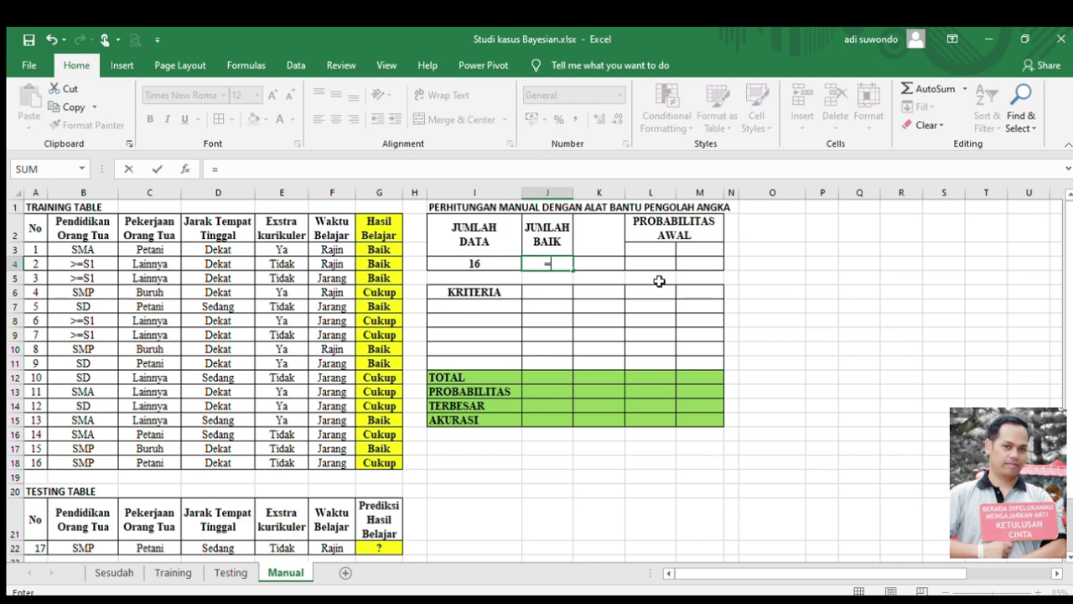
text(COUNTIF)
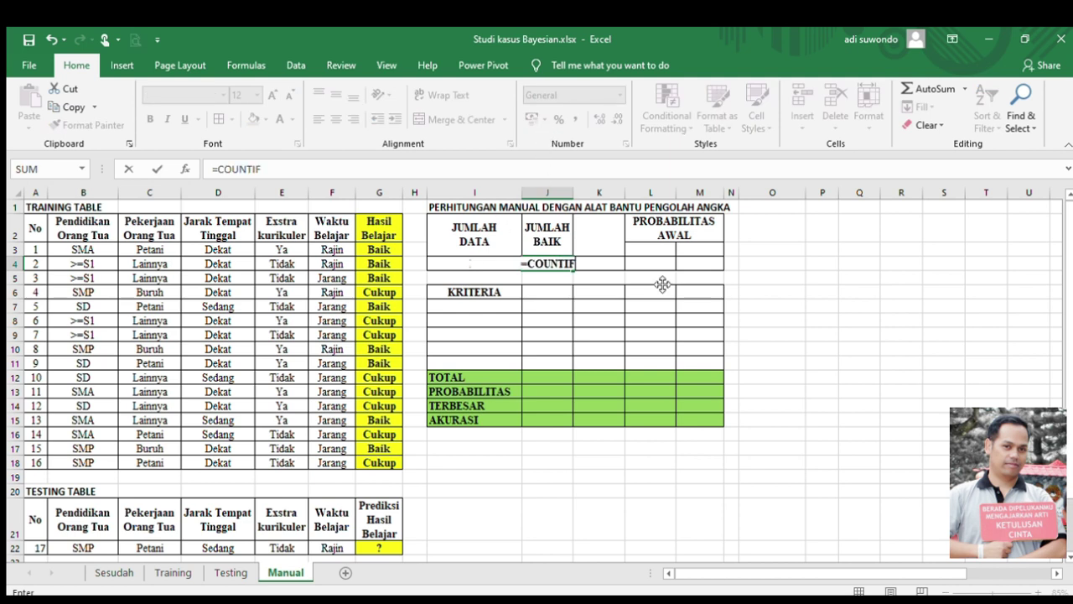
text(()
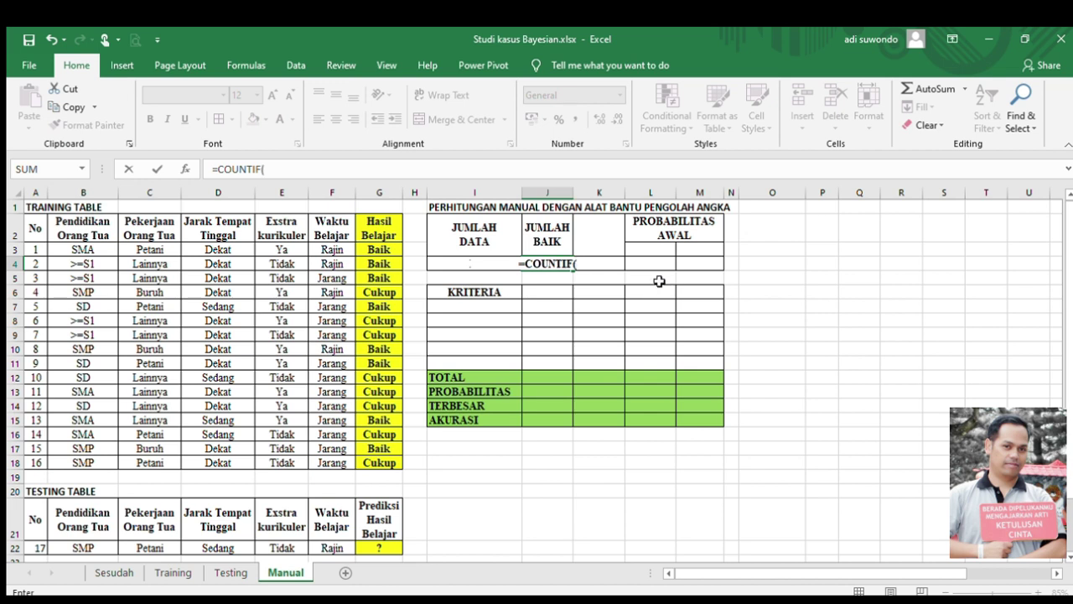
click(379, 249)
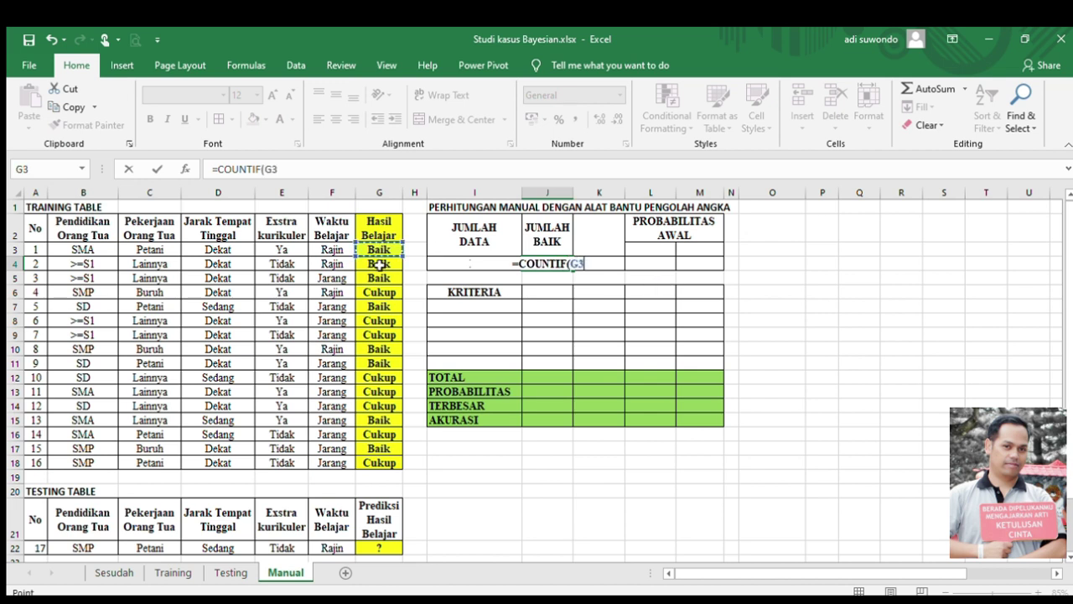
drag(379, 263, 385, 463)
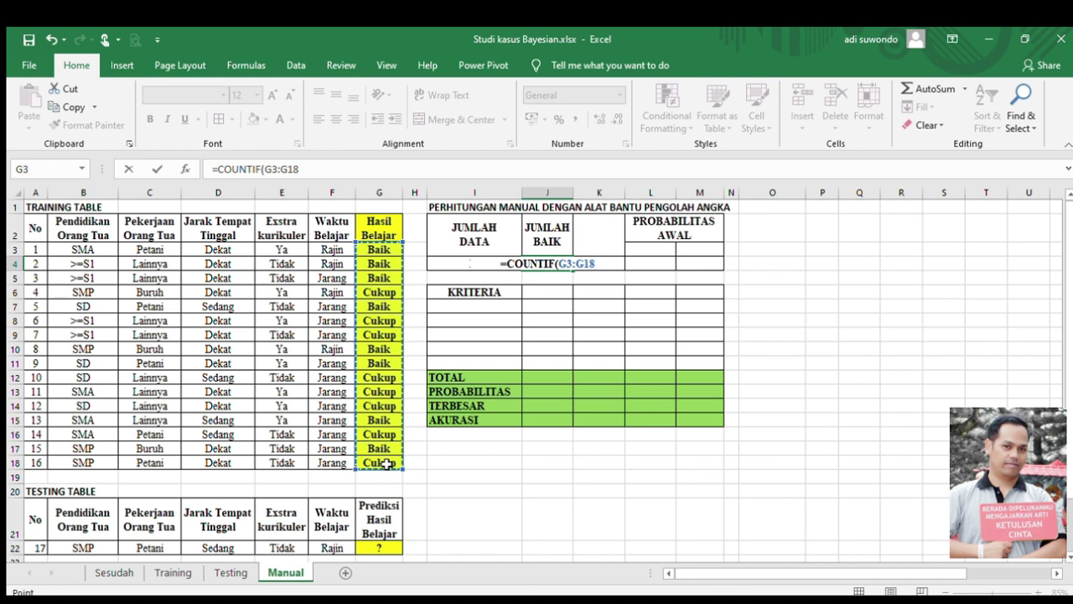
text(;"BA)
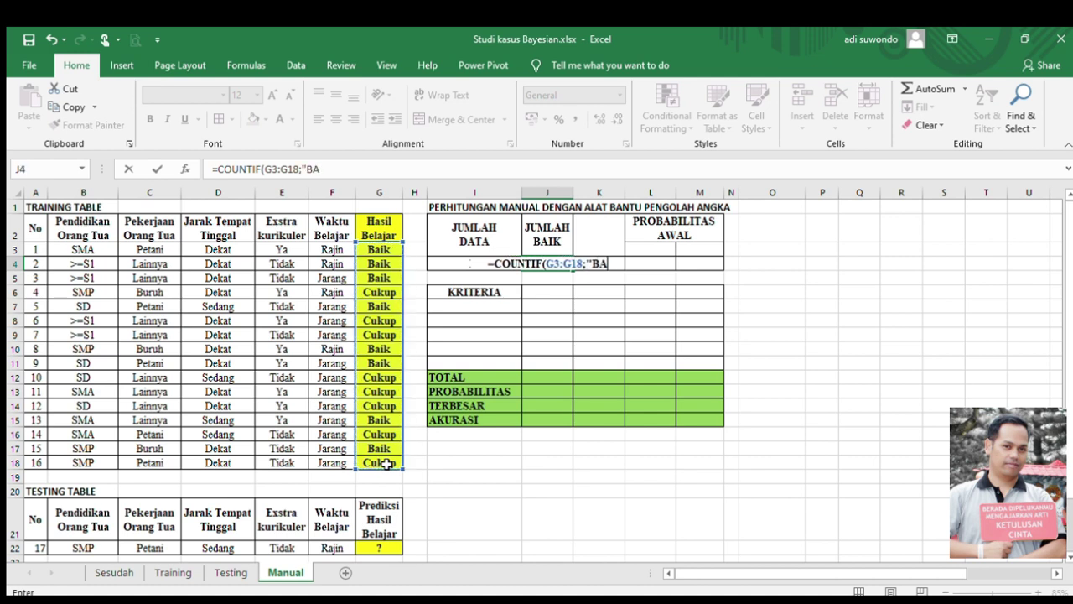
text(IK")
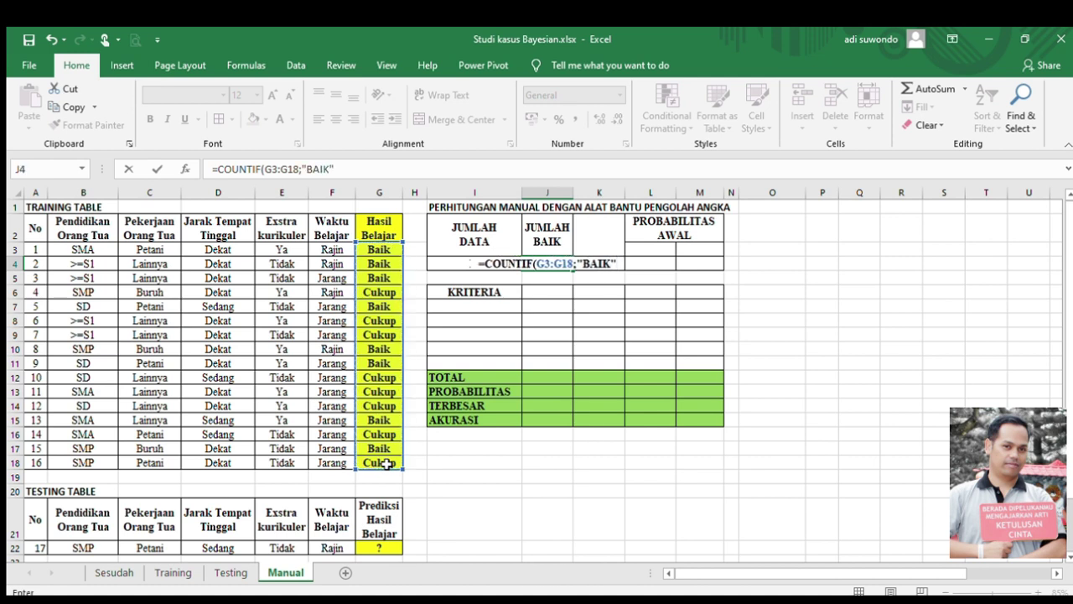
text())
key(Return)
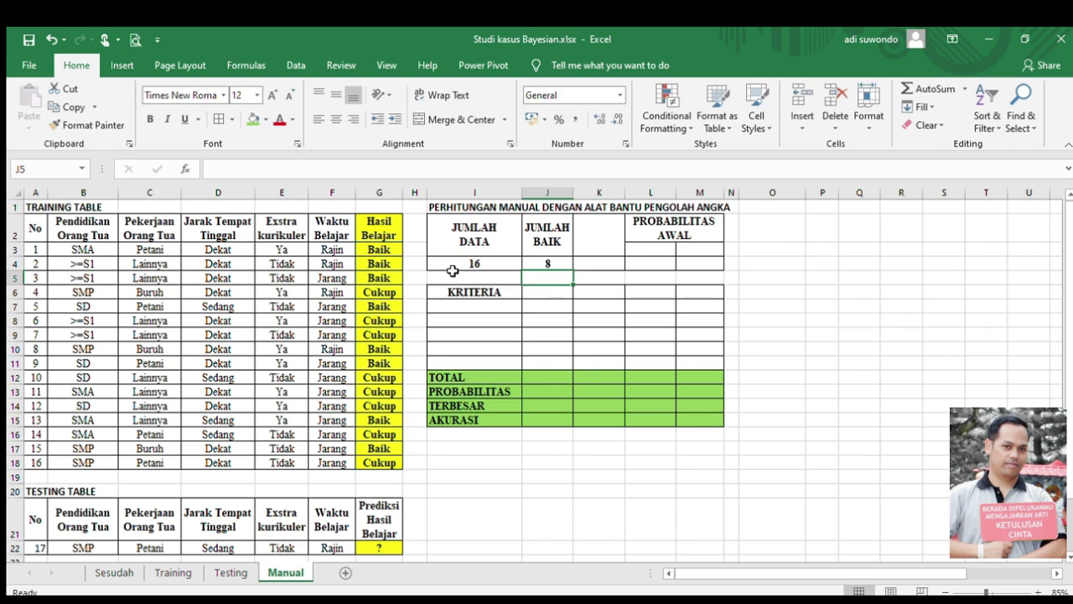
Step: Enter the heading JUMLAH CUKUP in the merged cell K2, beside JUMLAH BAIK
click(592, 240)
text(JU)
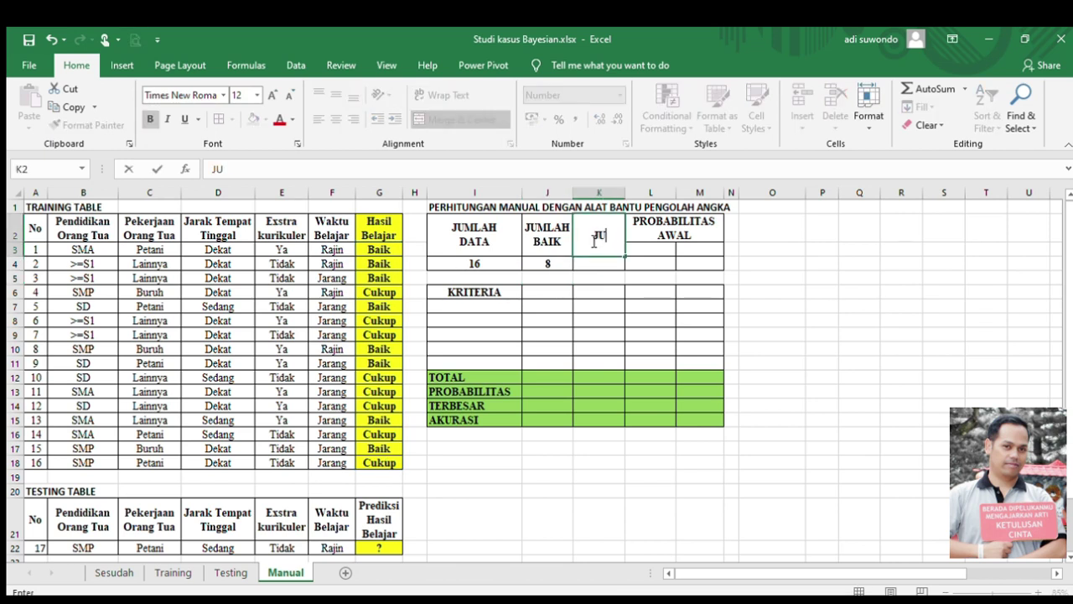
text(MLAH CUKUP)
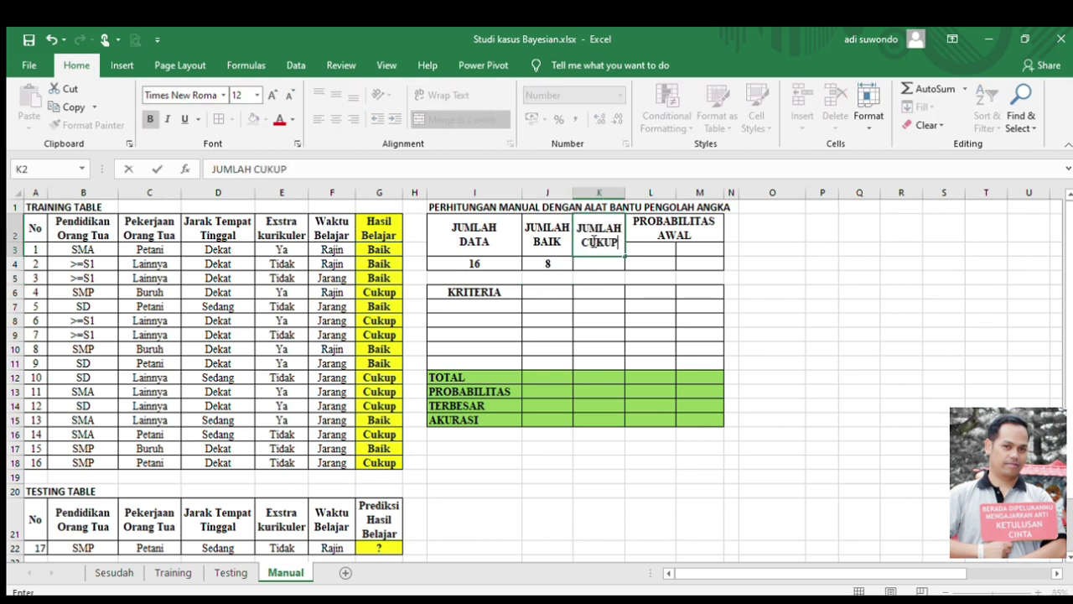
key(Return)
Step: Count the Cukup results in cell K4 with the formula =COUNTIF(G3:G18;"CUKUP")
text(=)
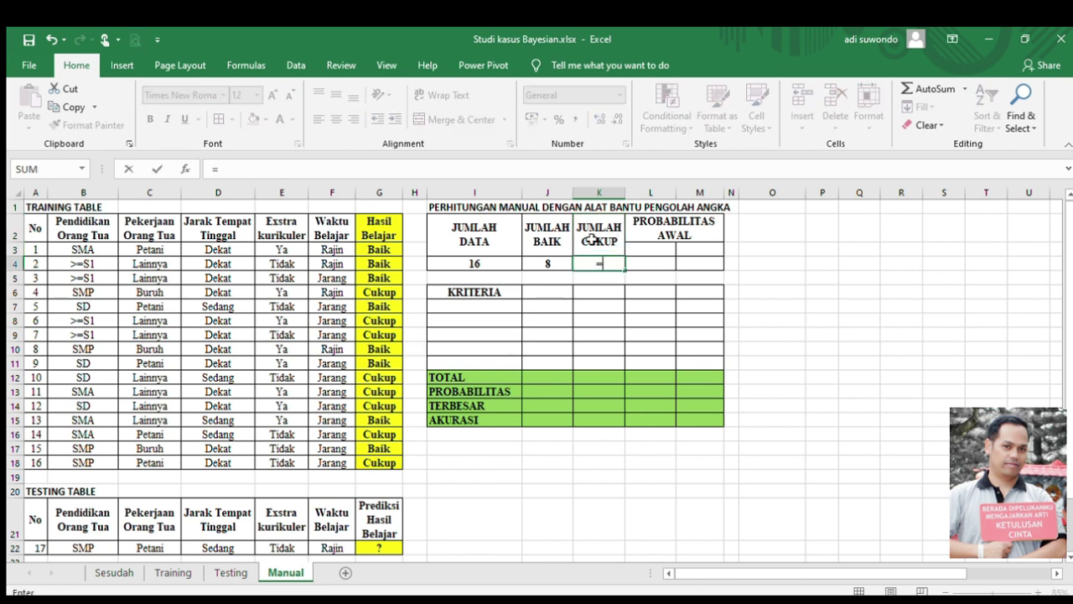
text(COU)
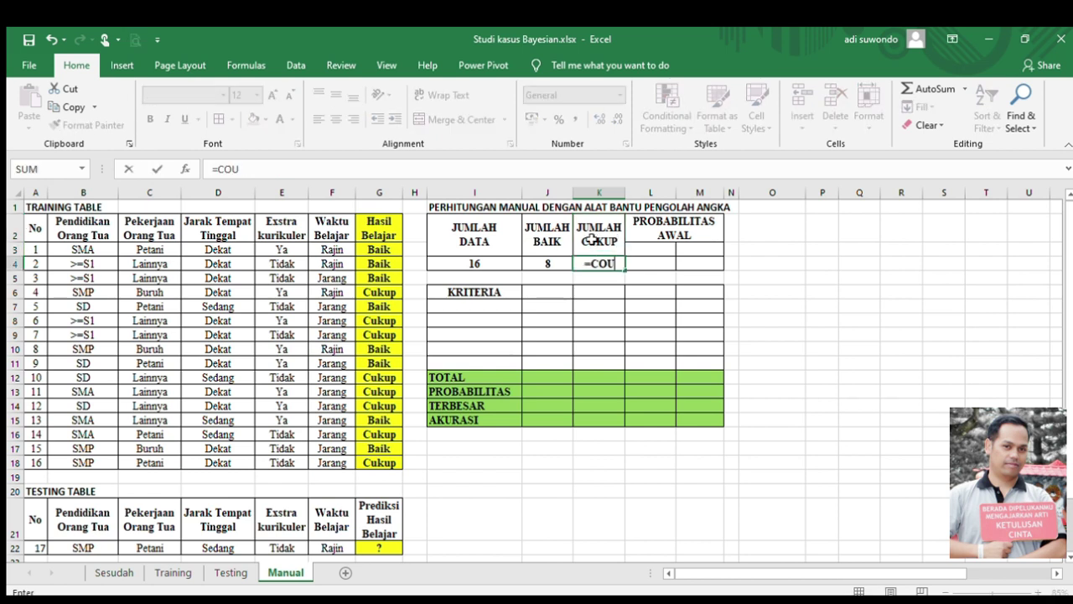
text(NTIF()
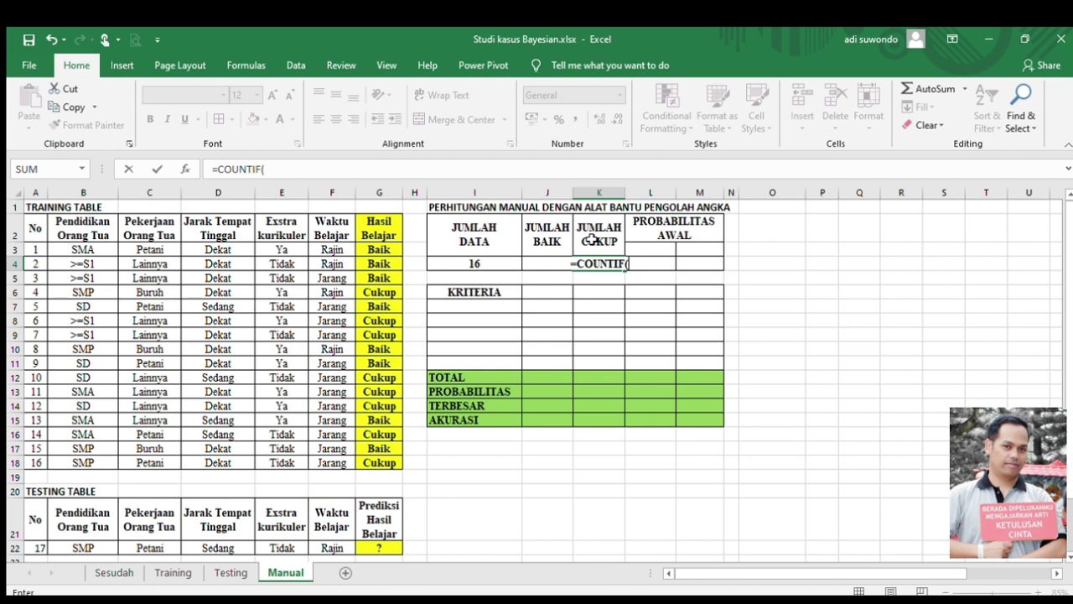
drag(378, 249, 376, 462)
text(;)
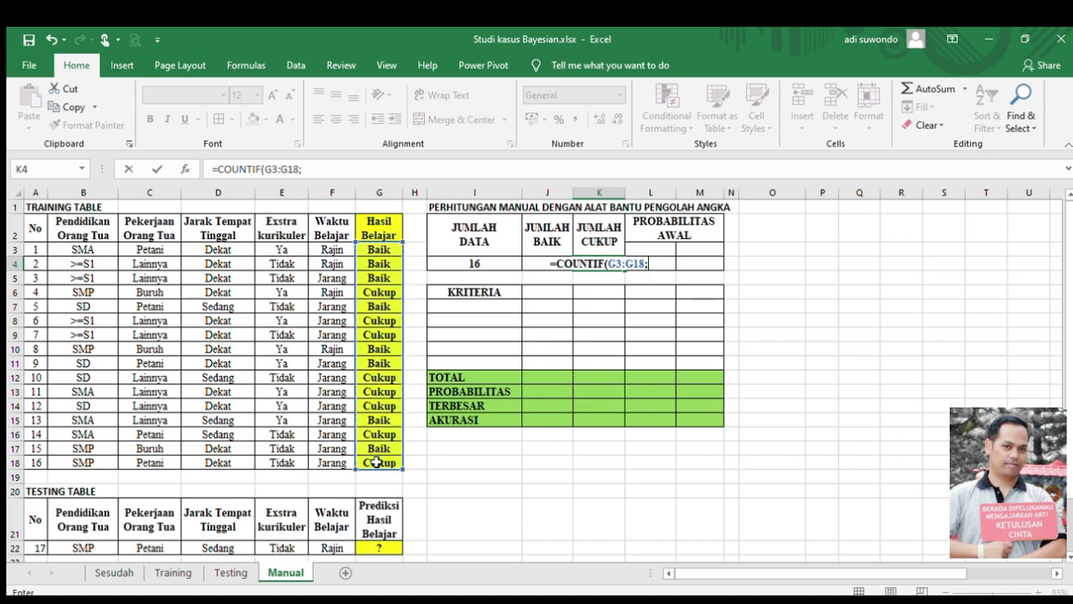
text("CUKUP")
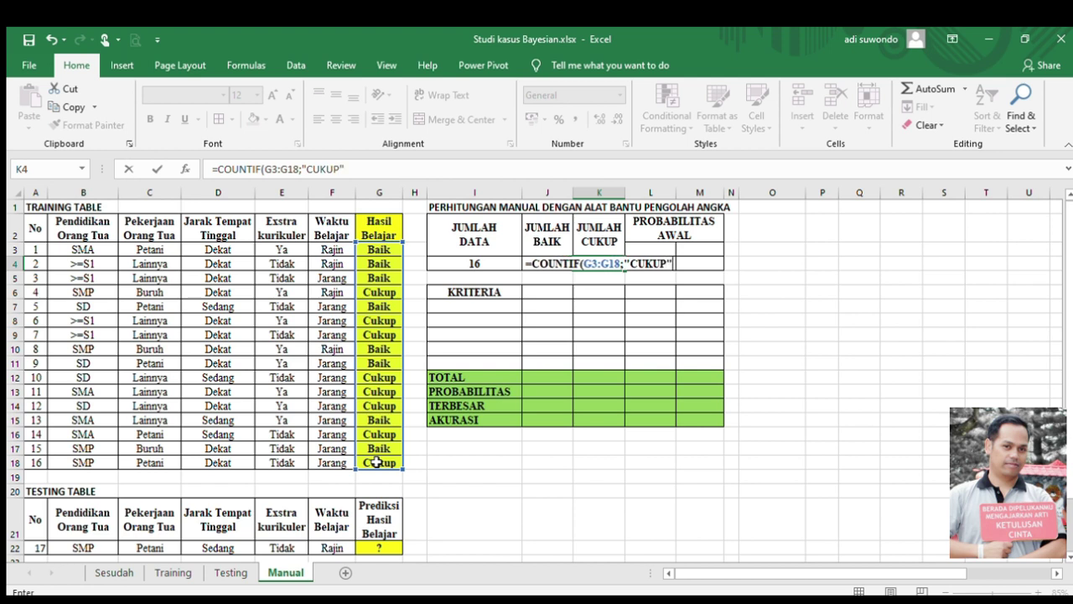
text())
key(Return)
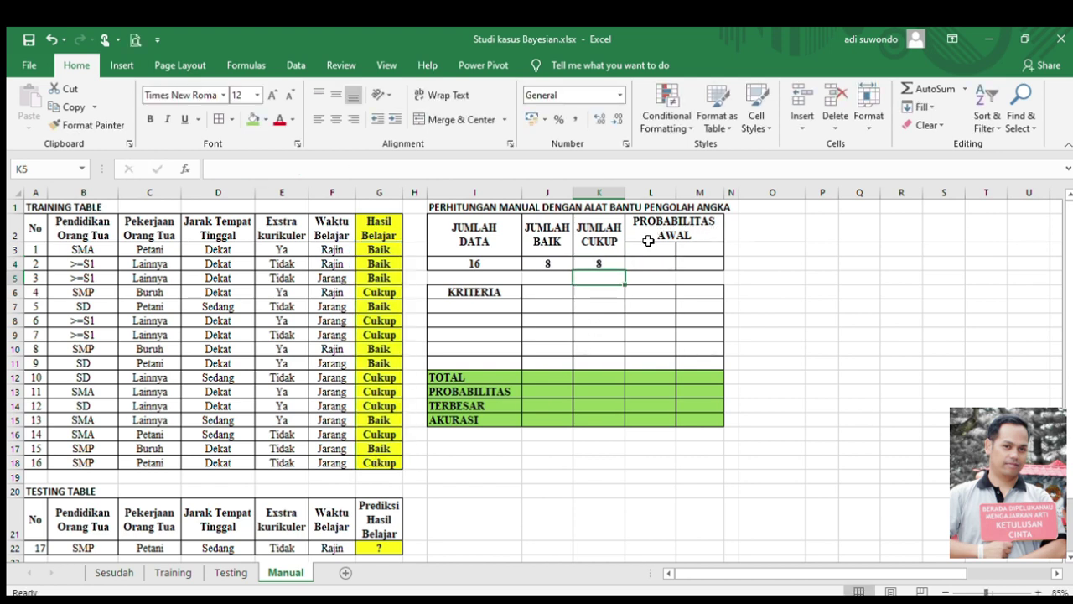
Step: Enter the subheading BAIK in L3 under PROBABILITAS AWAL and calculate its prior probability in L4 as =J4/I4
click(656, 264)
click(658, 249)
text(BAIK)
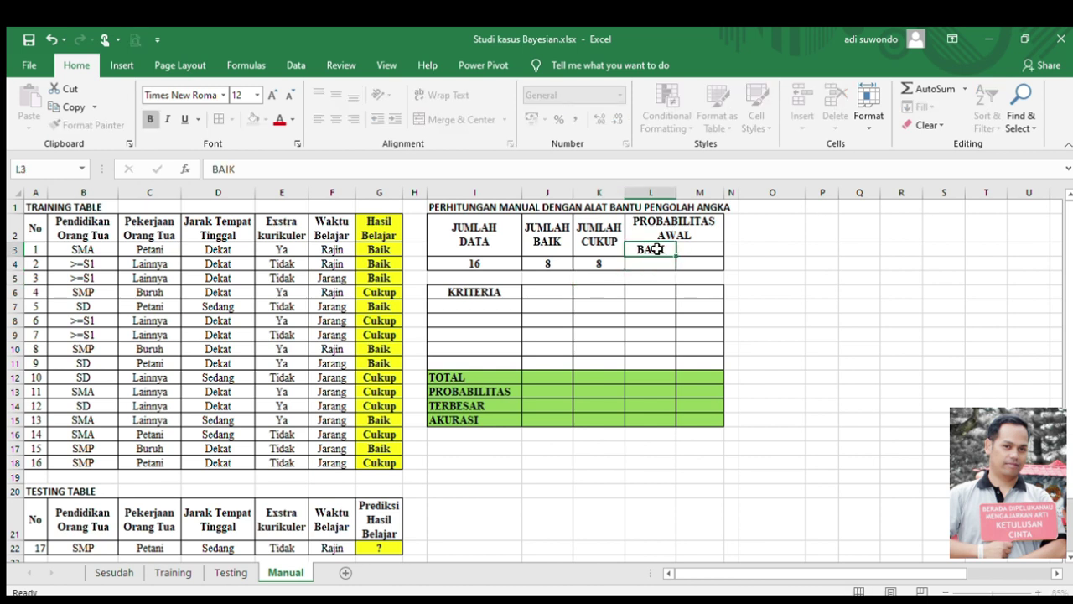
key(Return)
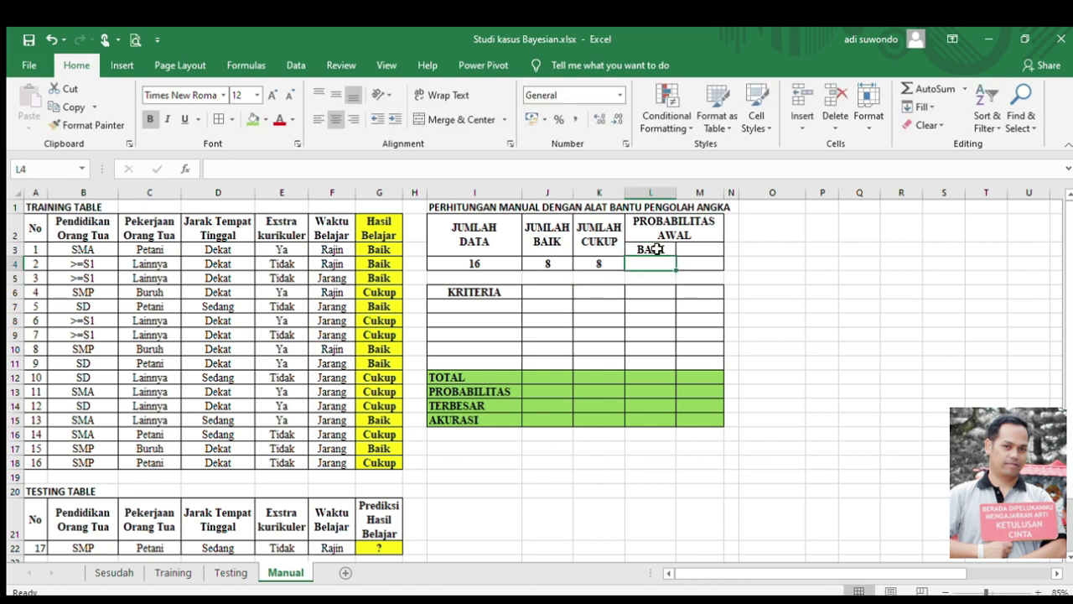
text(=)
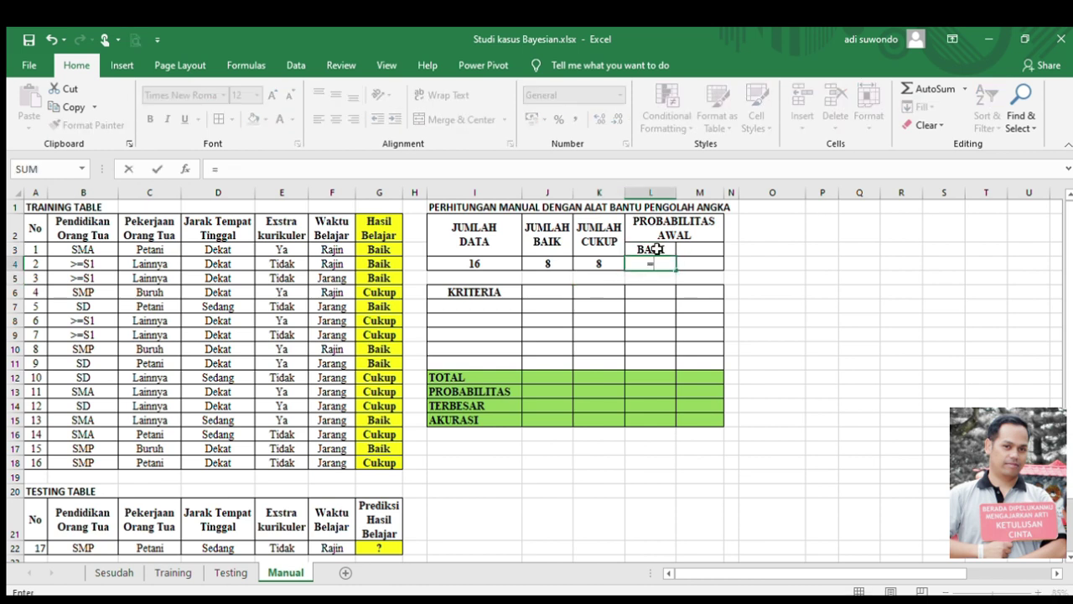
click(548, 263)
text(/)
click(485, 262)
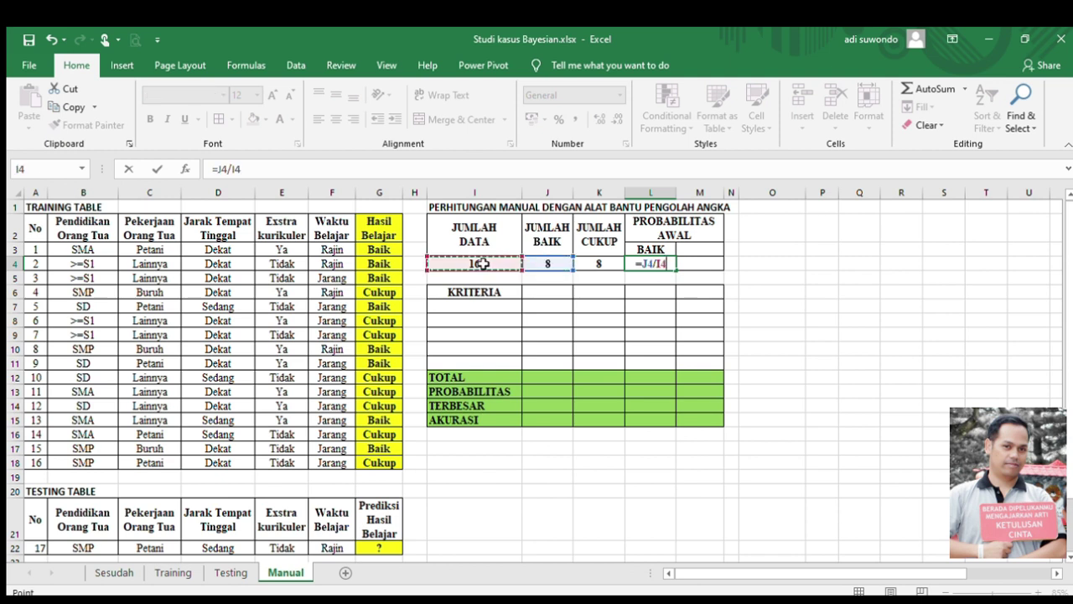
key(Return)
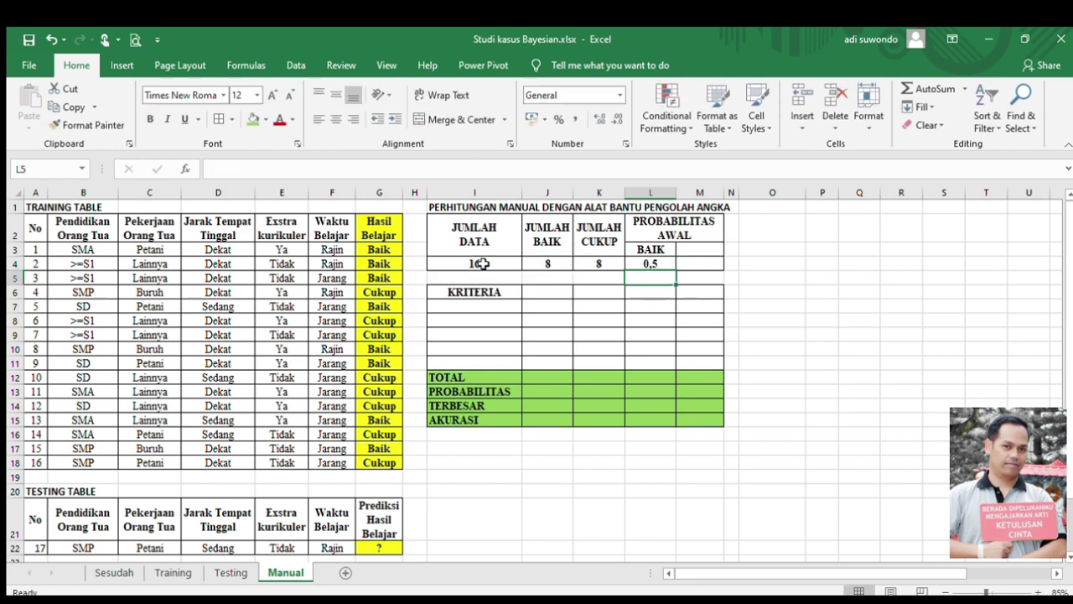
Step: Enter the subheading CUKUP in M3 under PROBABILITAS AWAL and calculate its prior probability in M4 as K4 divided by I4
click(700, 250)
text(CUKUP)
key(Return)
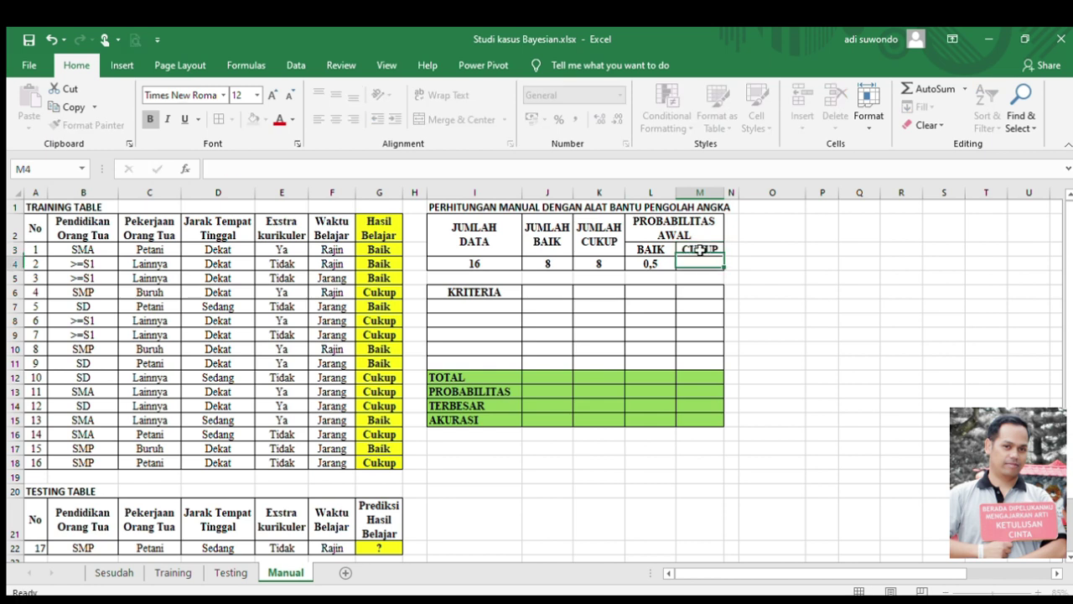
text(=)
click(602, 263)
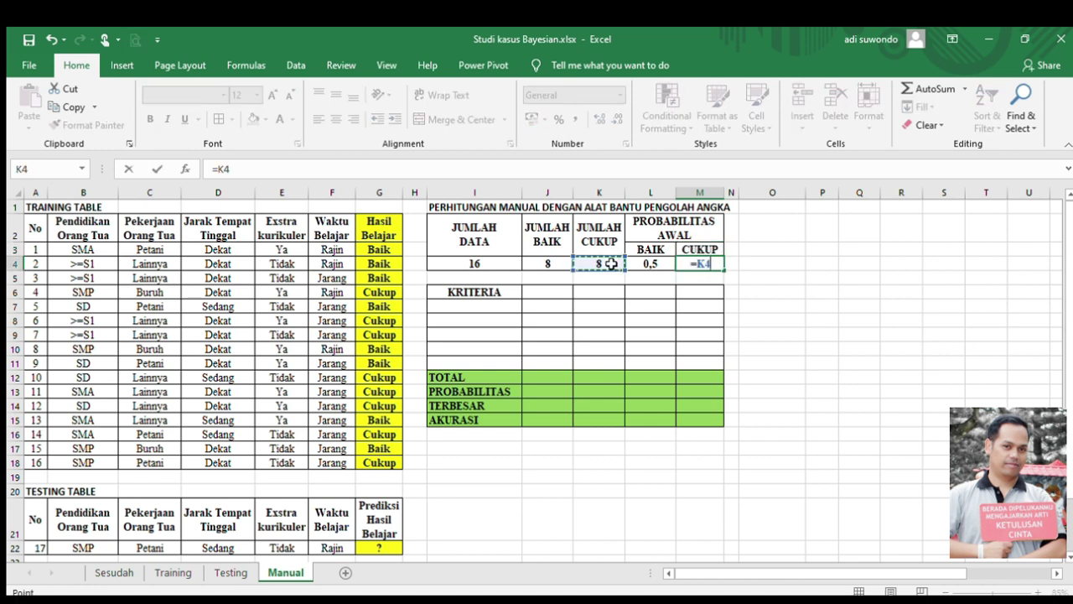
text(/)
click(499, 263)
key(Return)
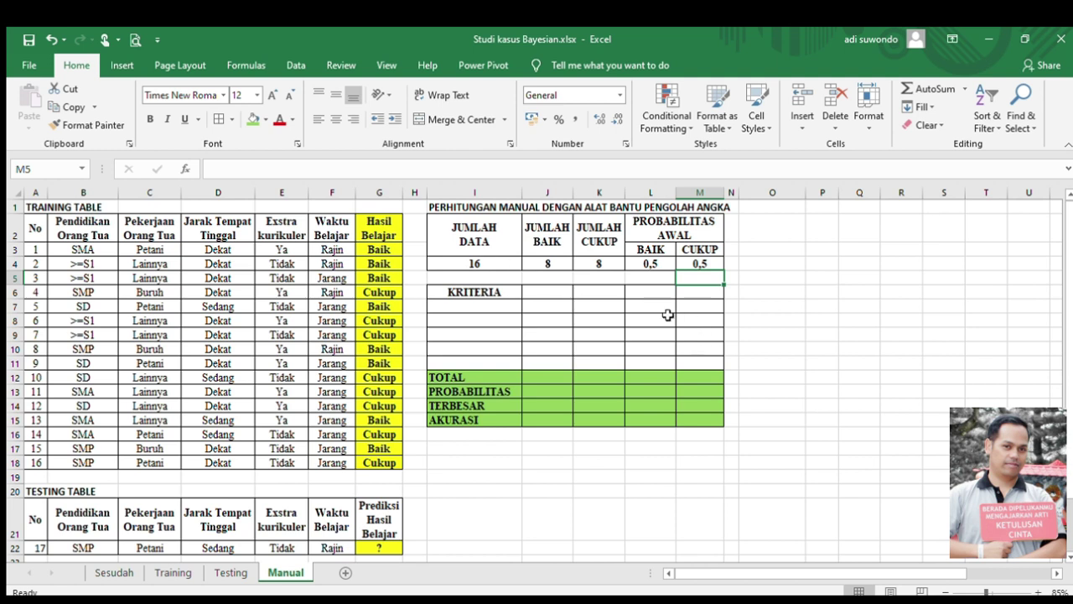
Step: Enter the column headings BAIK in J6 and CUKUP in K6, next to KRITERIA
click(495, 293)
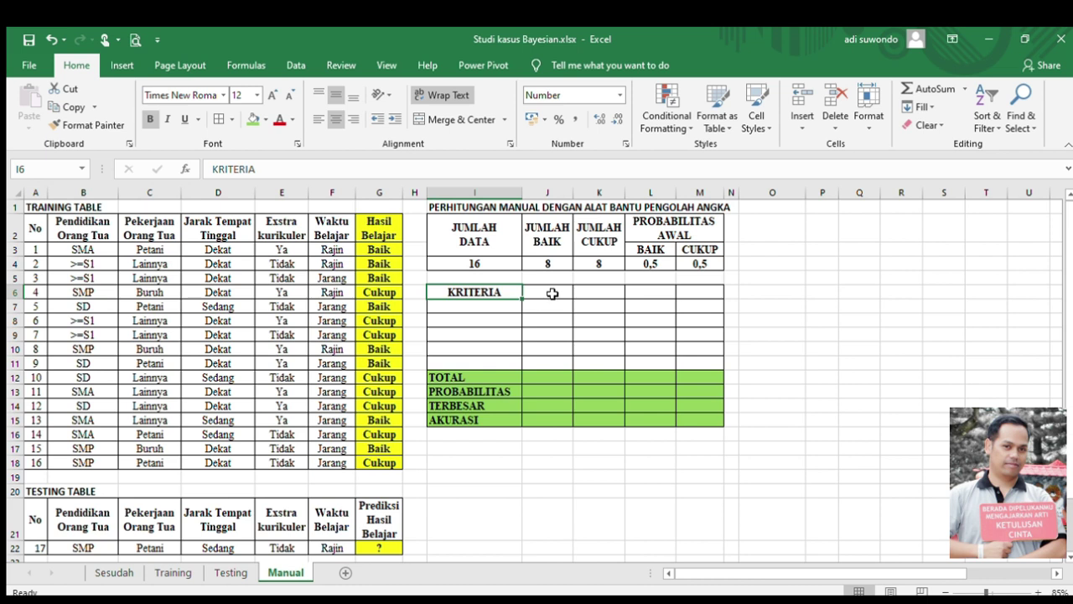
click(551, 292)
text(BAIK)
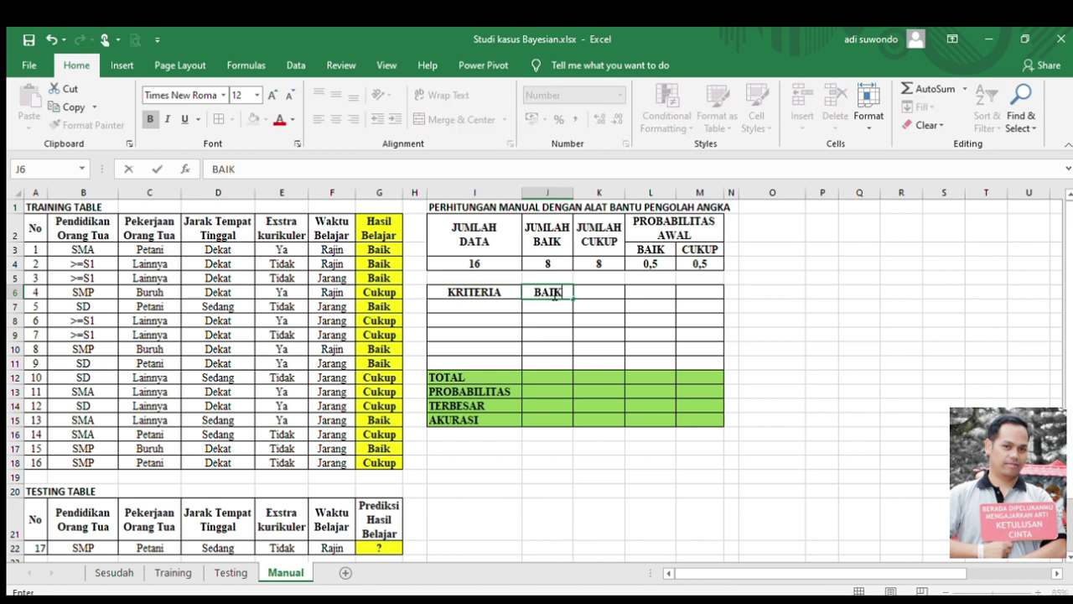
key(Tab)
text(CUKUP)
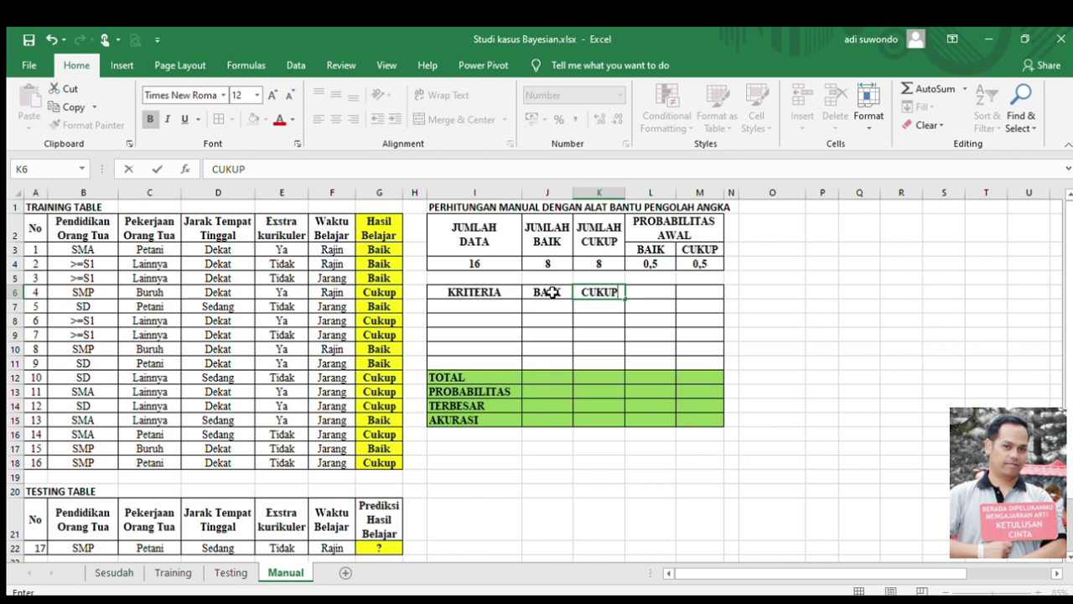
key(Return)
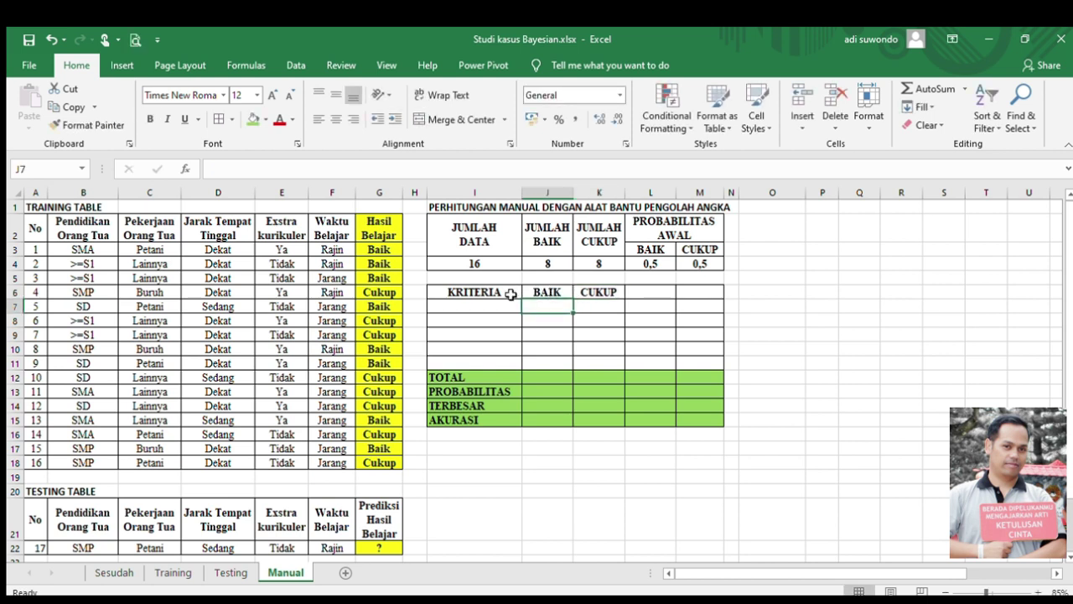
Step: Enter SMP as the first criterion in cell I7 under KRITERIA
click(488, 307)
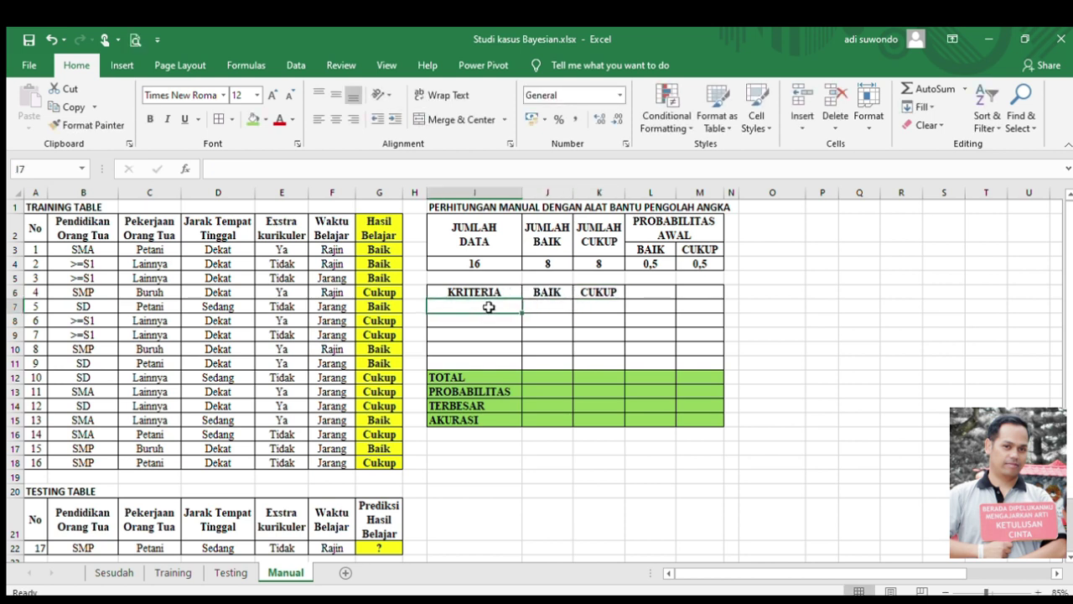
text(SMP)
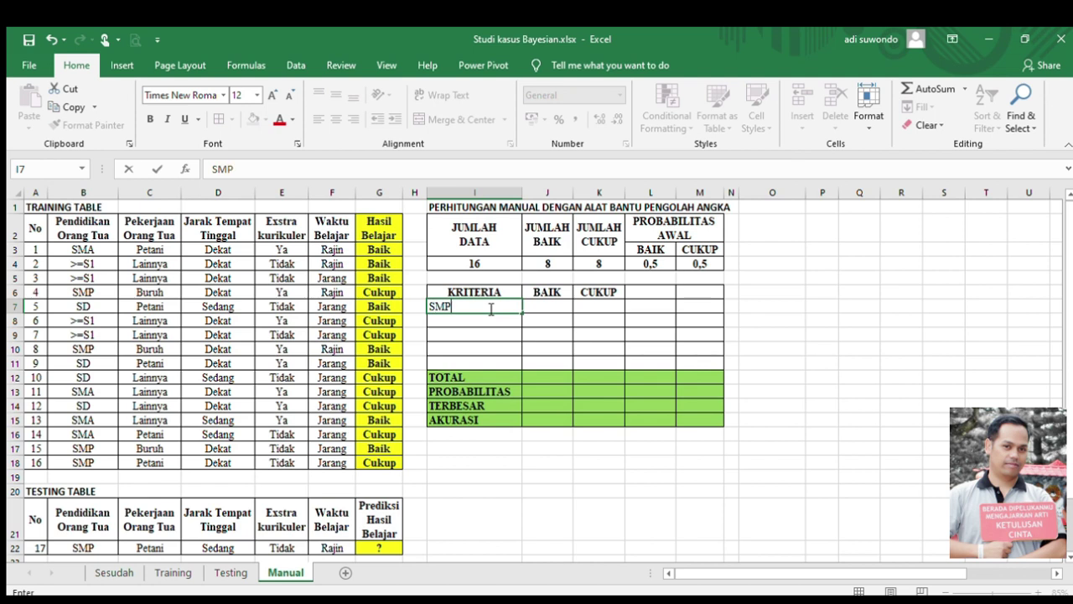
key(Return)
click(489, 307)
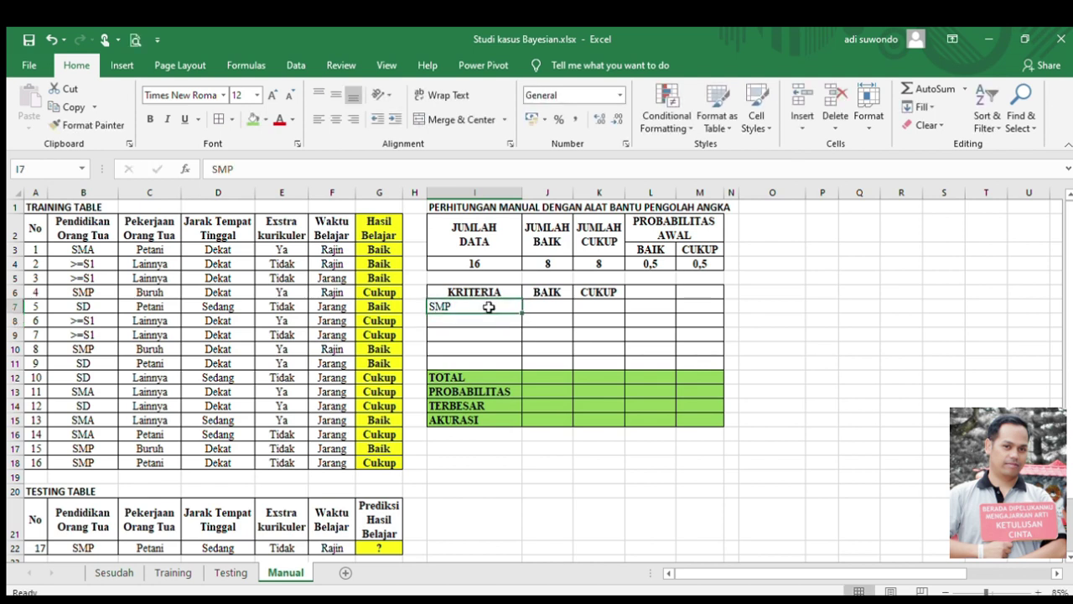
Step: Count the SMP records with result Baik in cell J7 with the formula =COUNTIFS(B3:B18;"SMP";G3:G18;"BAIK")
key(Tab)
text(=)
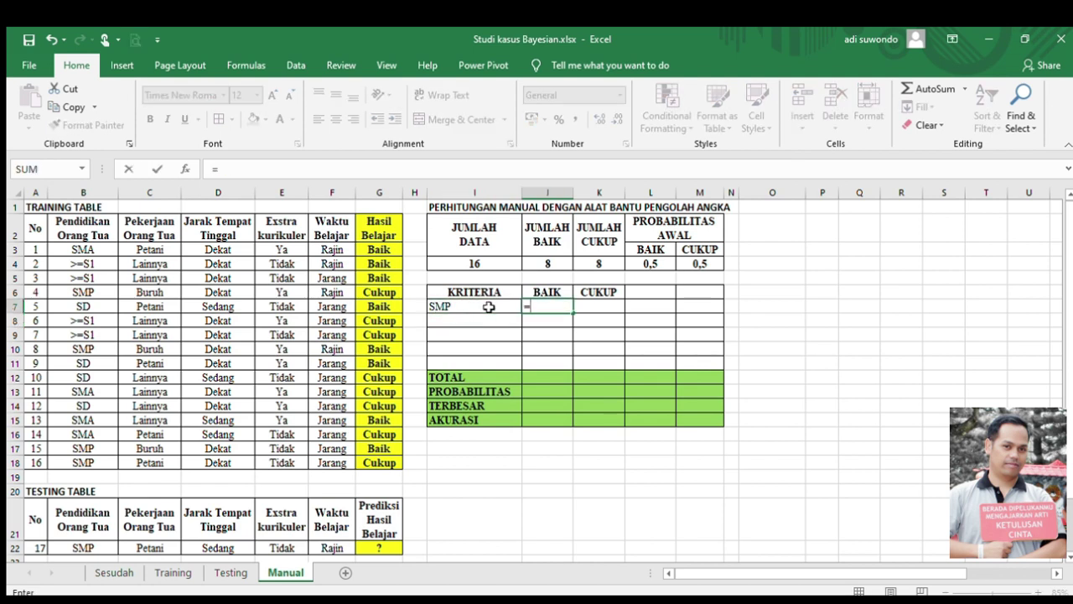
text(COUNT)
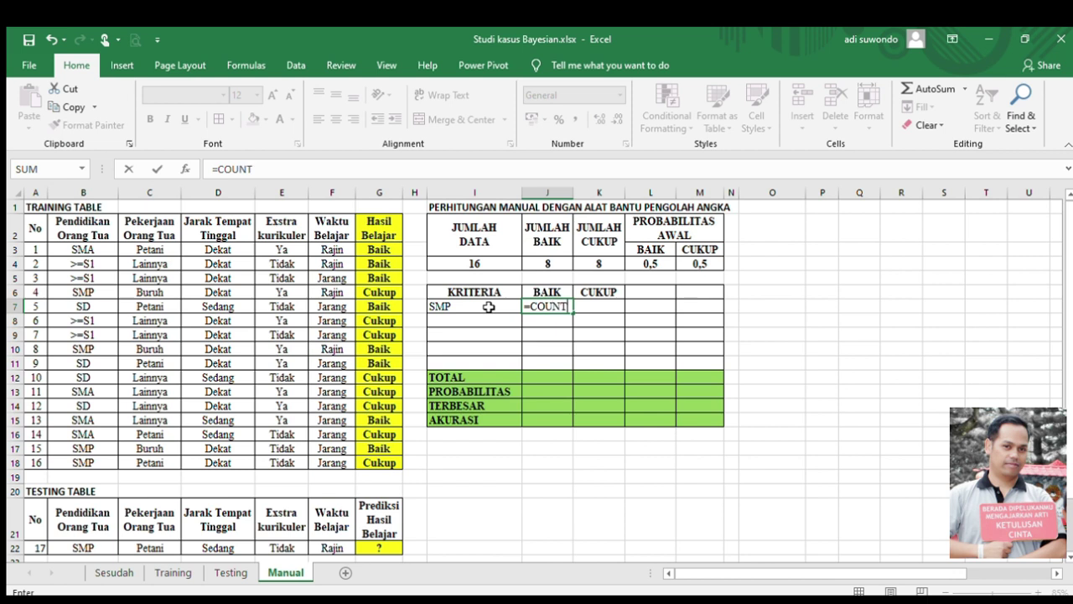
text(IFS()
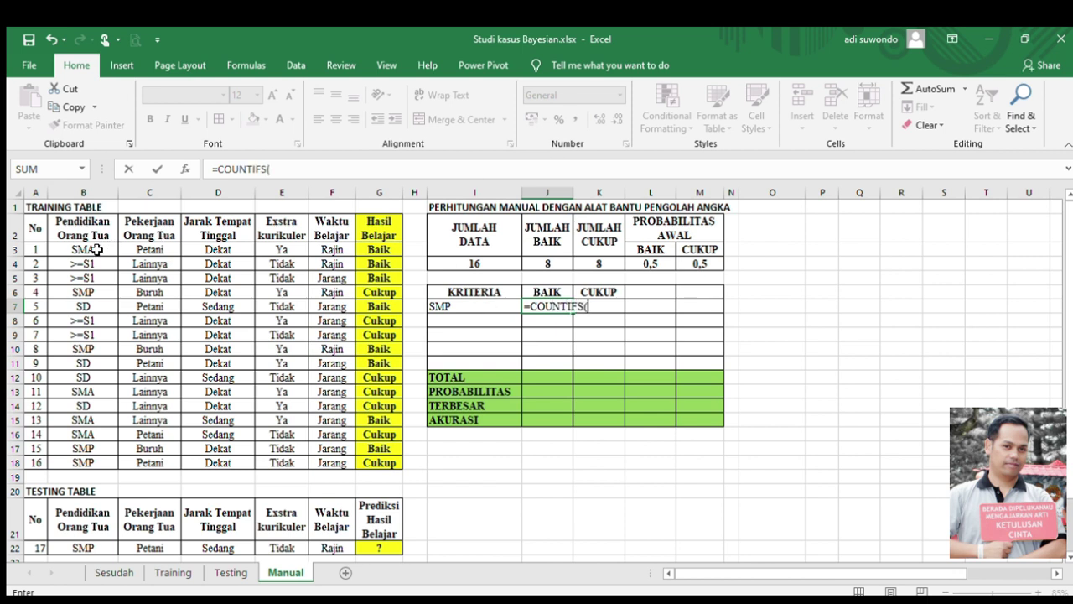
drag(97, 249, 80, 459)
text(;)
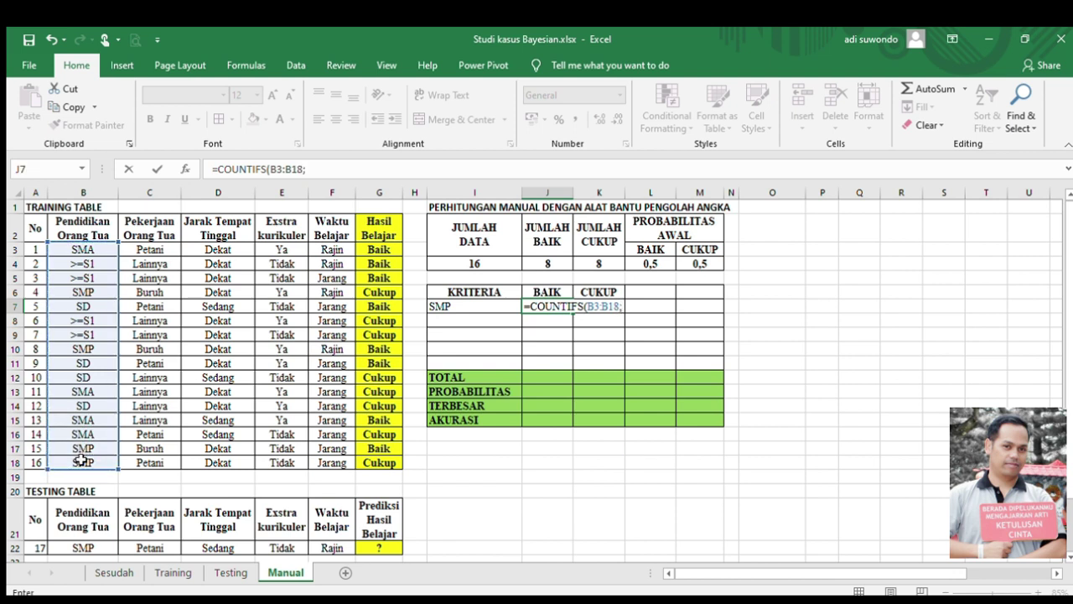
text("SMP";)
drag(380, 250, 376, 460)
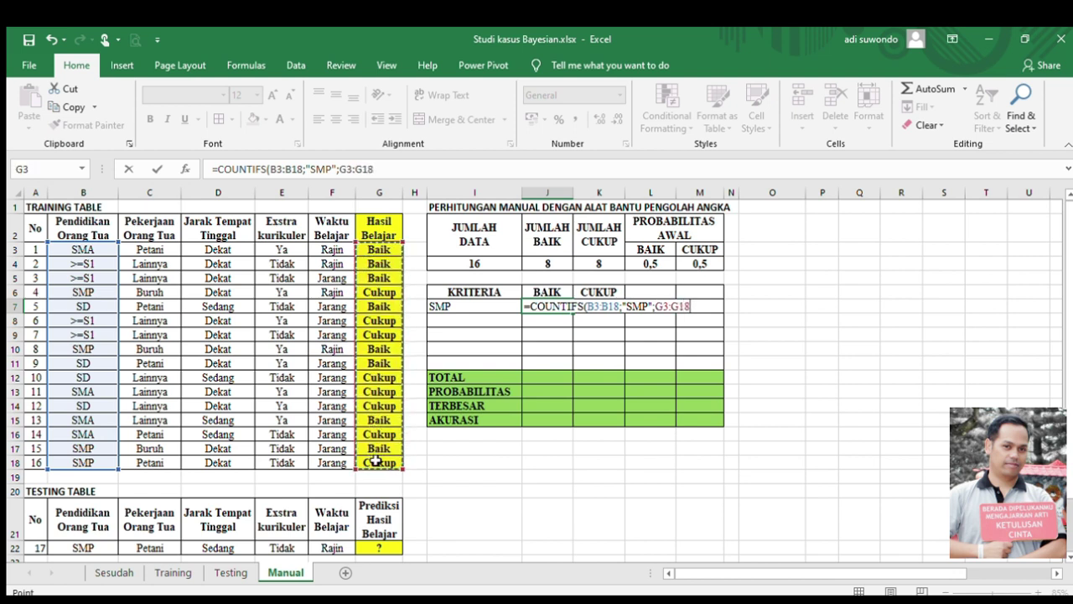
text(;")
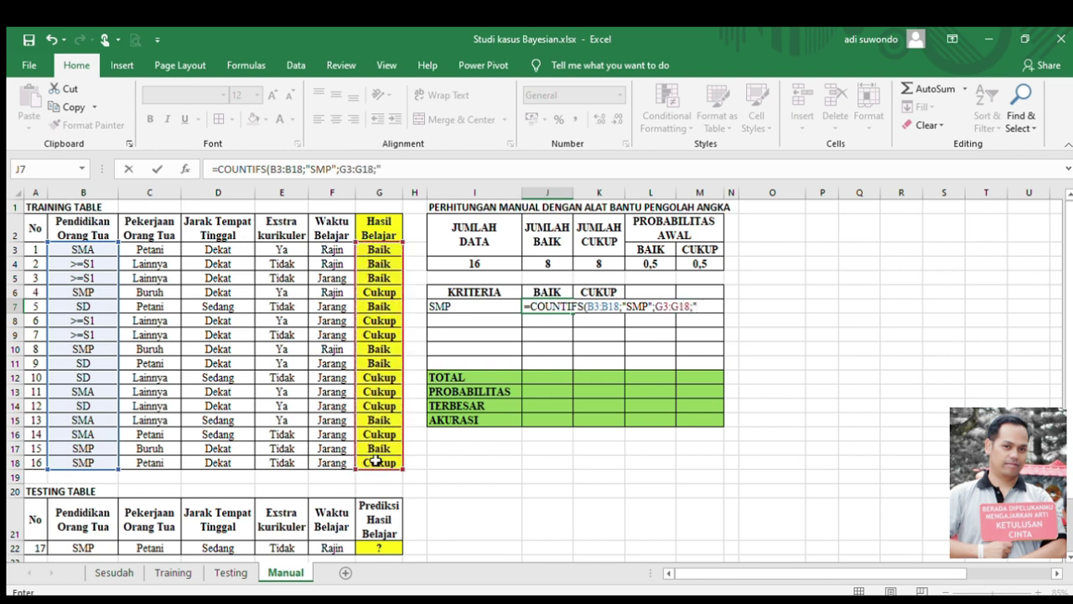
text(BAIK"))
key(Return)
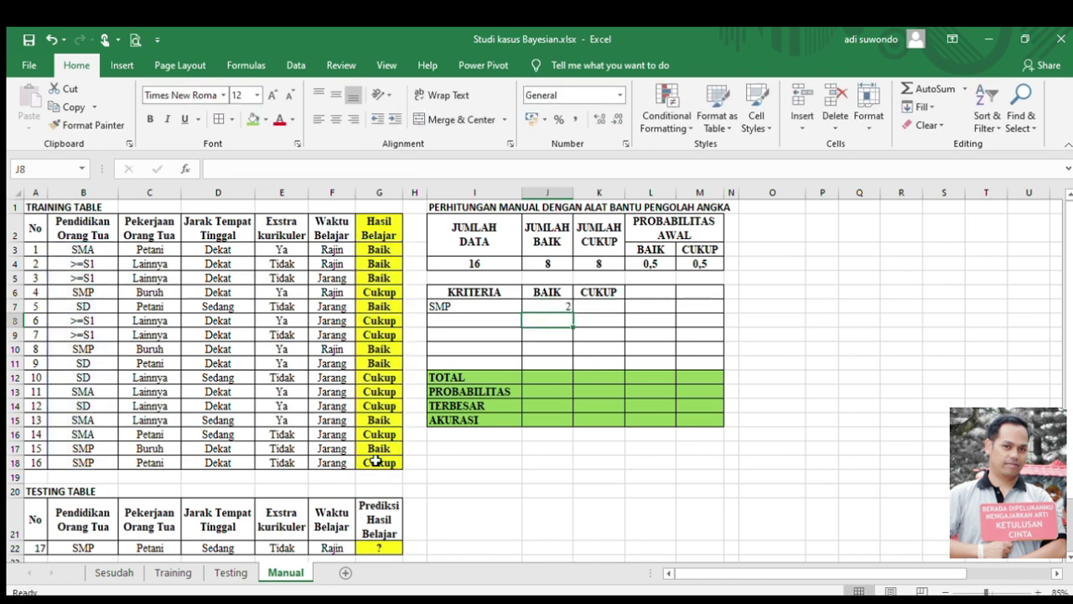
Step: Extend the J7 formula to divide the SMP count by the total number of Baik results in J4
key(Up)
key(F2)
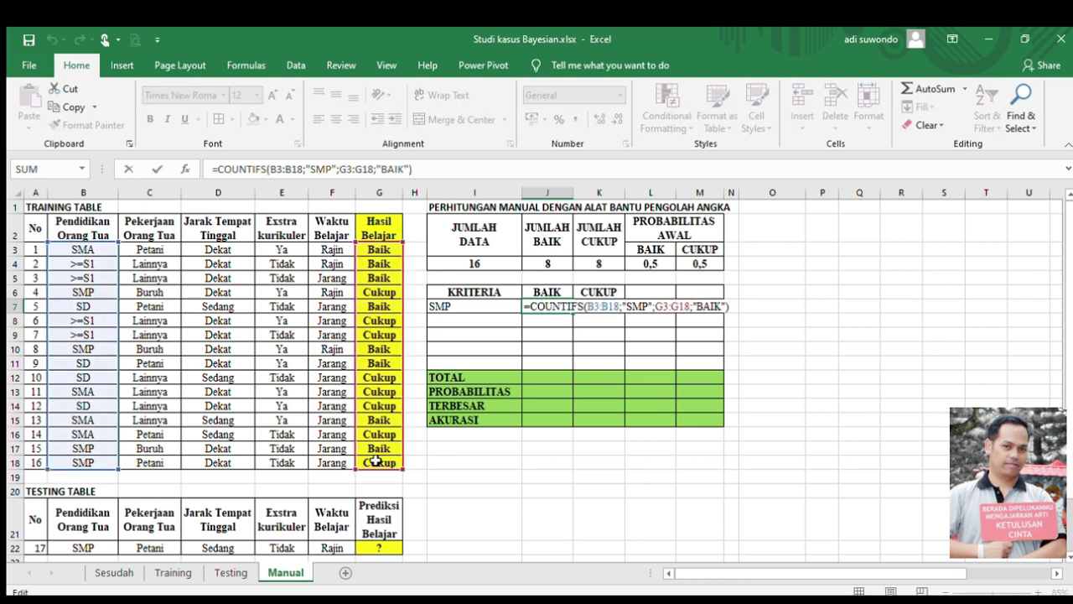
text(/)
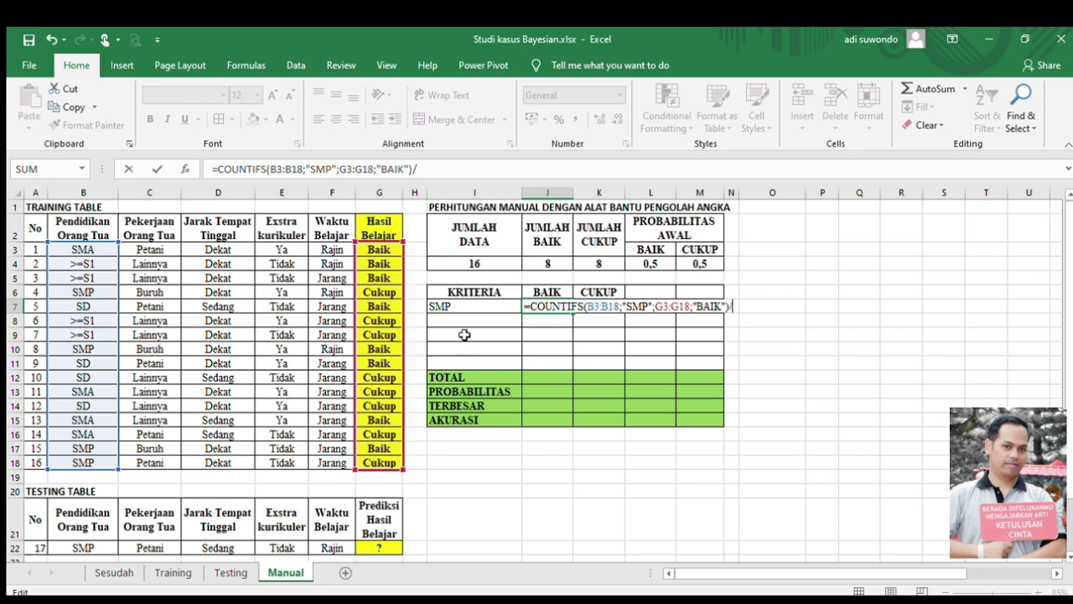
click(533, 267)
key(Return)
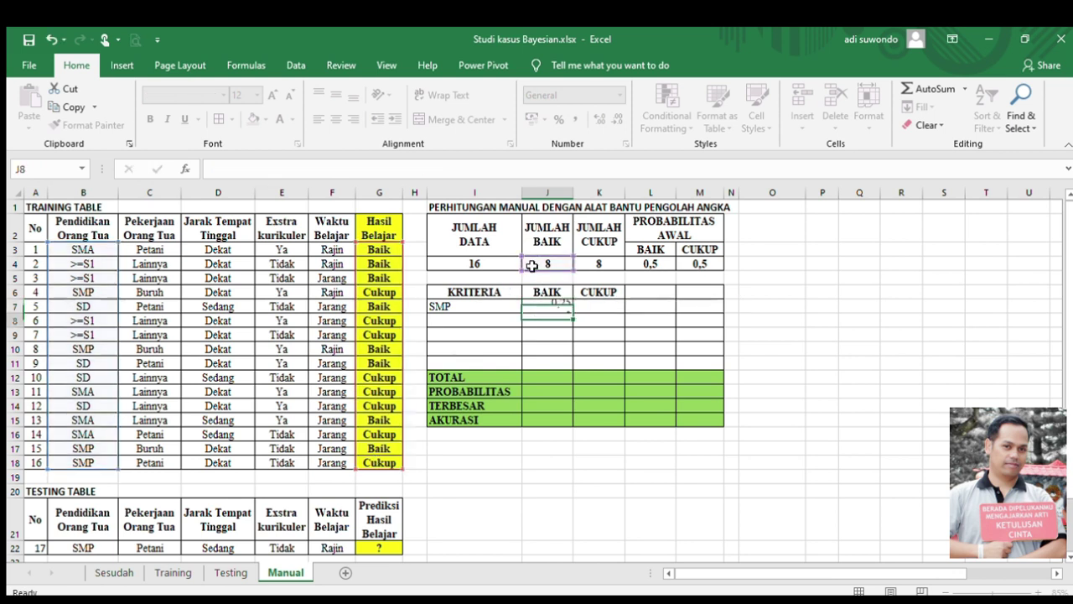
Step: Calculate the CUKUP probability for SMP in cell K7 with =COUNTIFS(B3:B18;"SMP";G3:G18;"CUKUP")/K4
click(604, 310)
text(=CO)
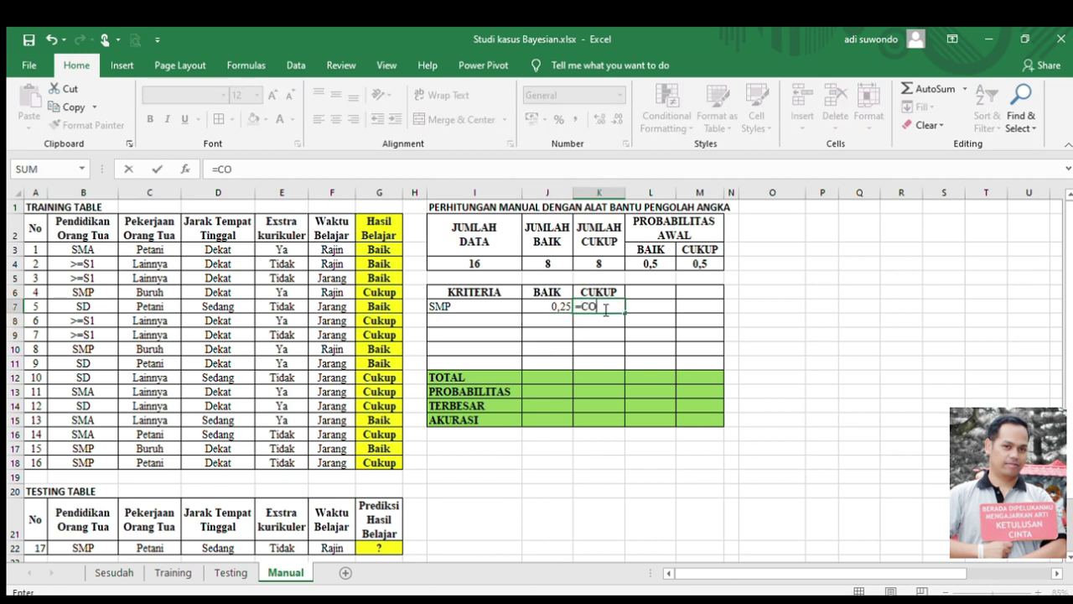
text(UNTIFS)
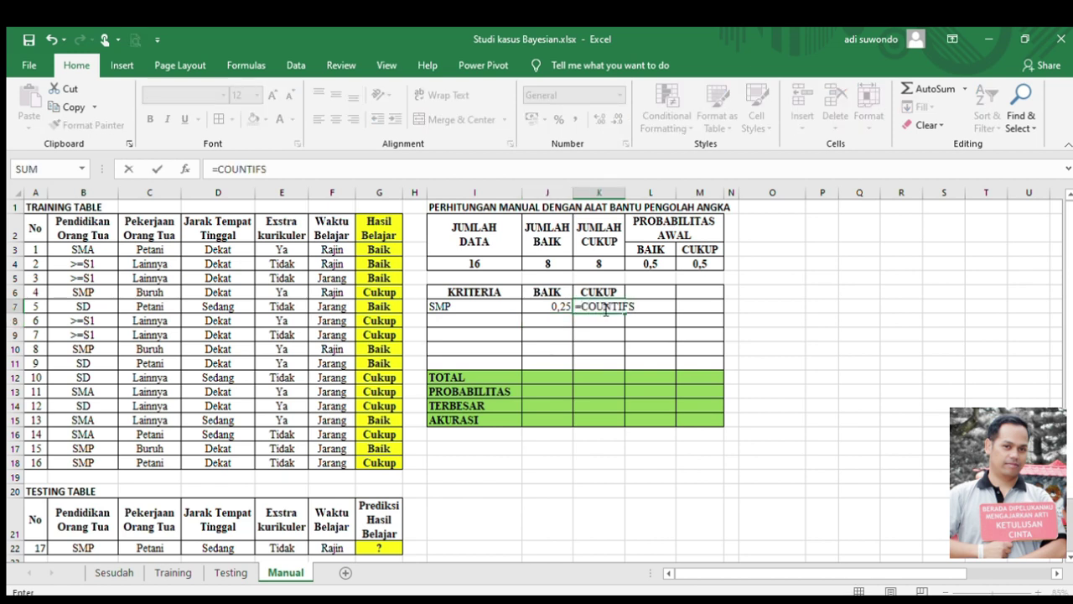
text(()
drag(88, 249, 83, 455)
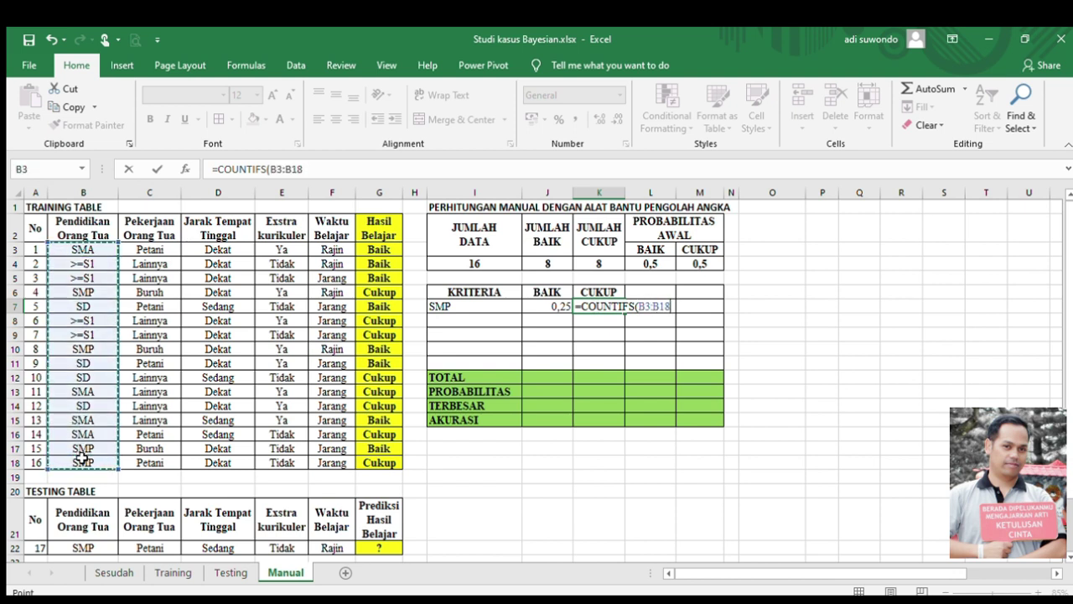
text(;")
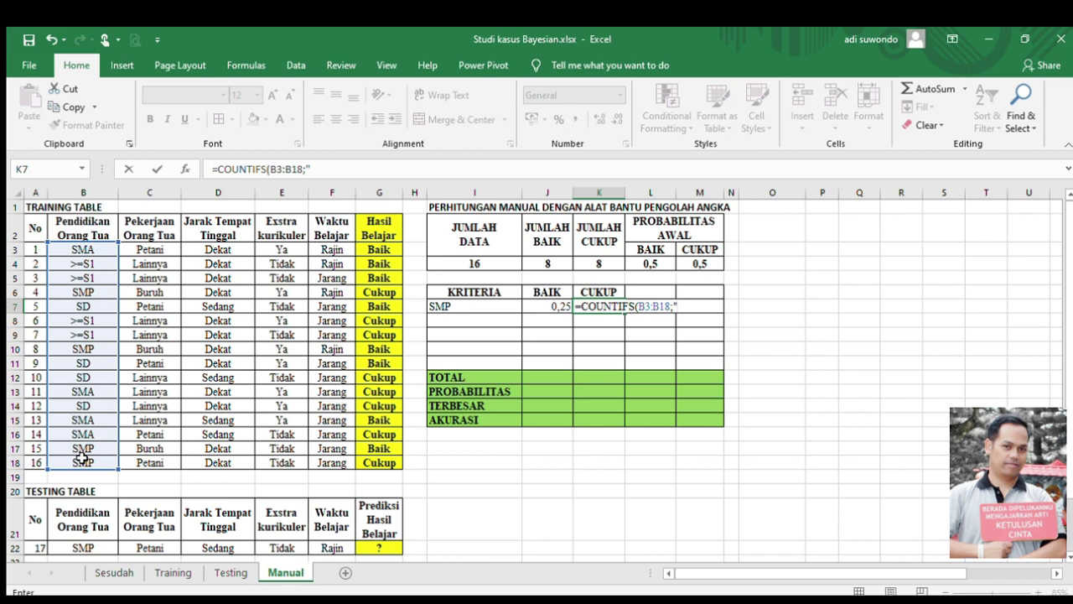
text(SMP";)
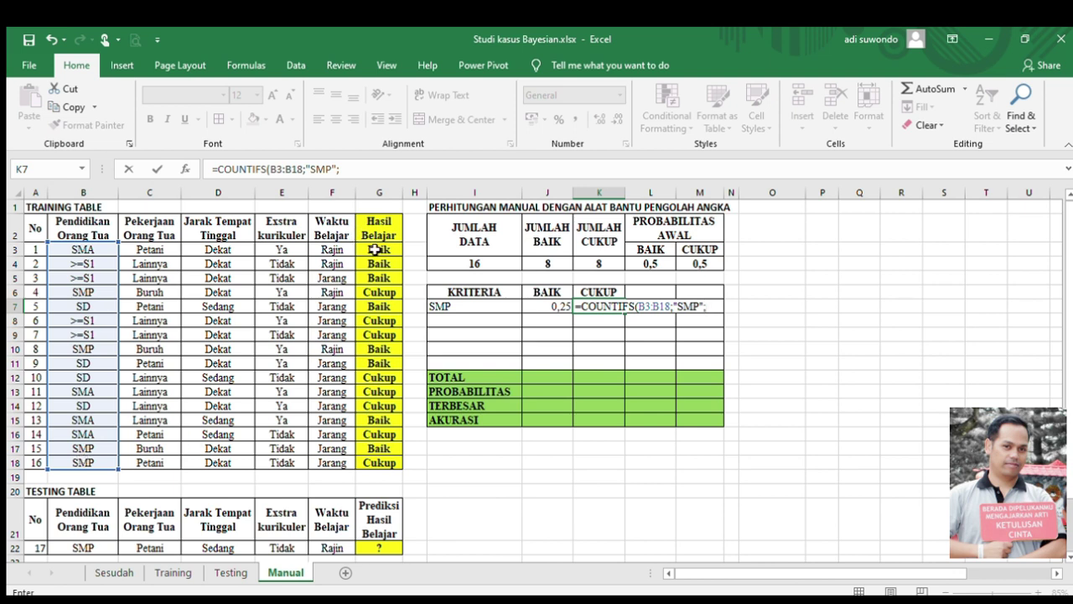
drag(377, 249, 381, 463)
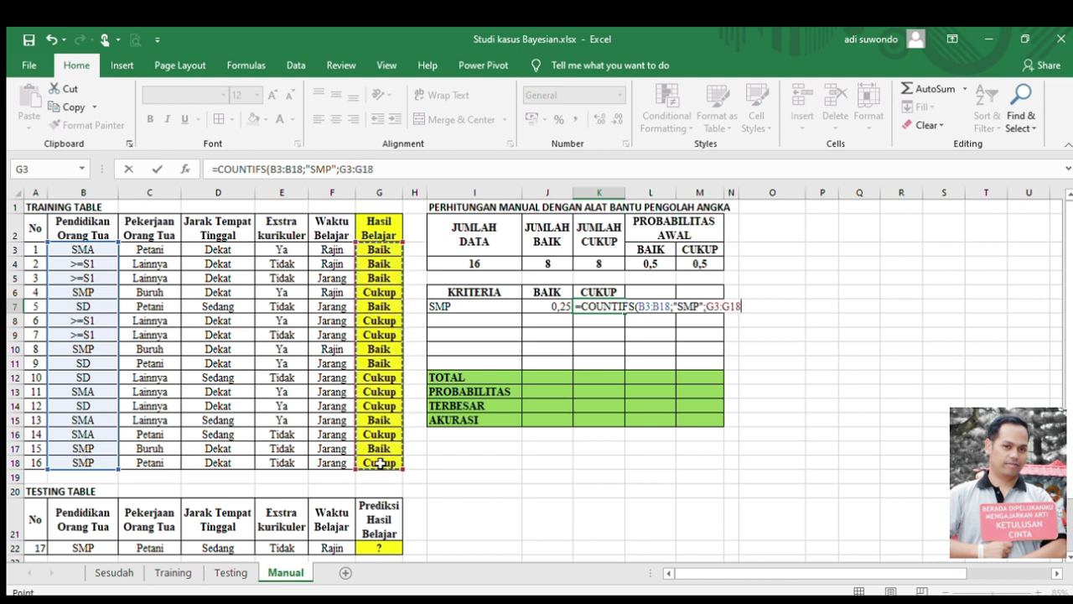
text(;")
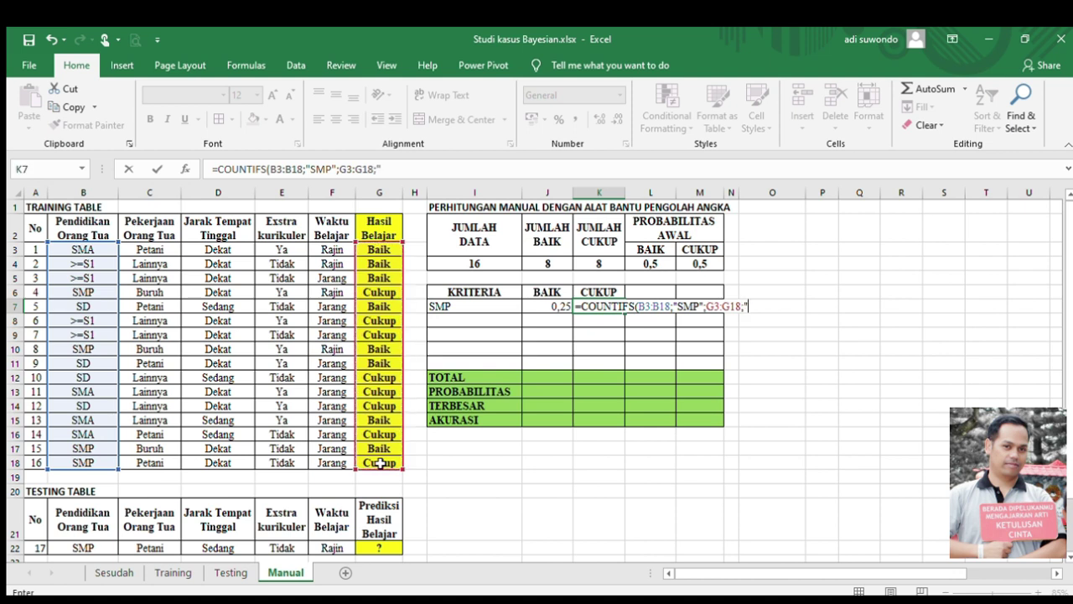
text(CUKUP")/)
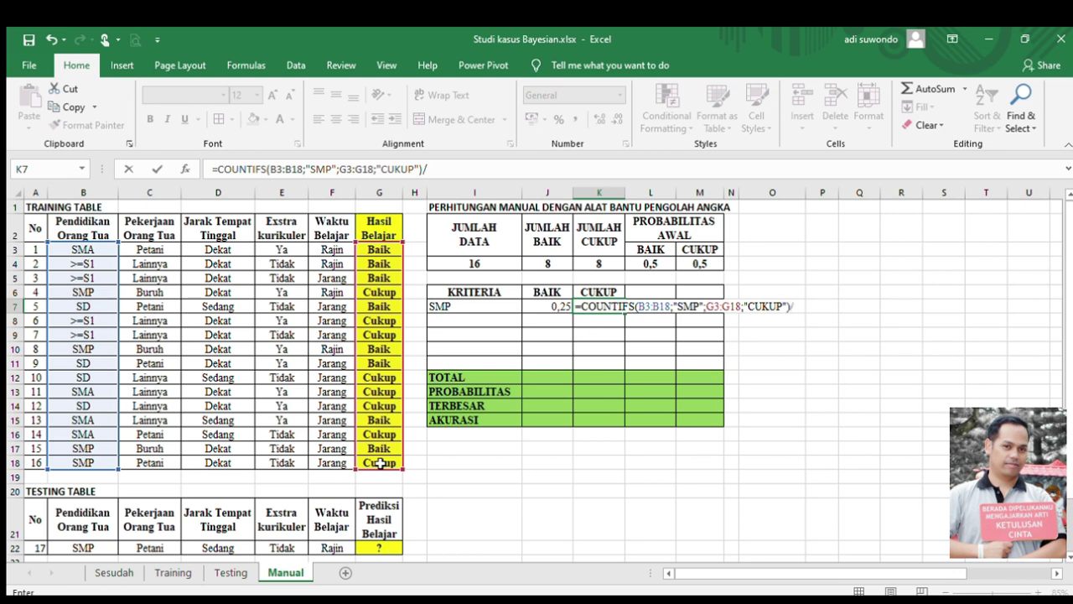
click(601, 263)
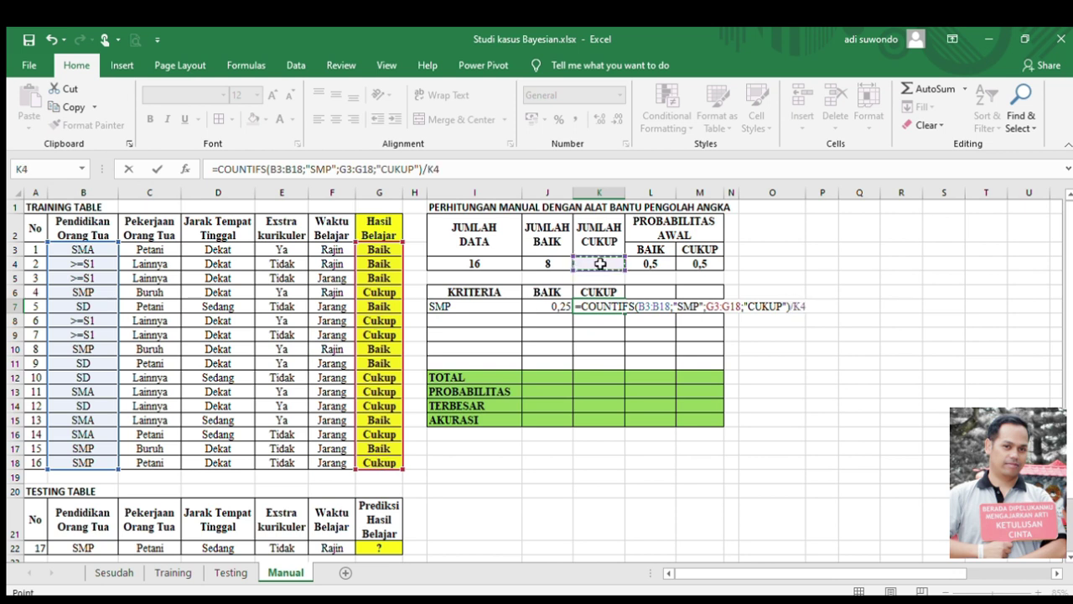
key(Return)
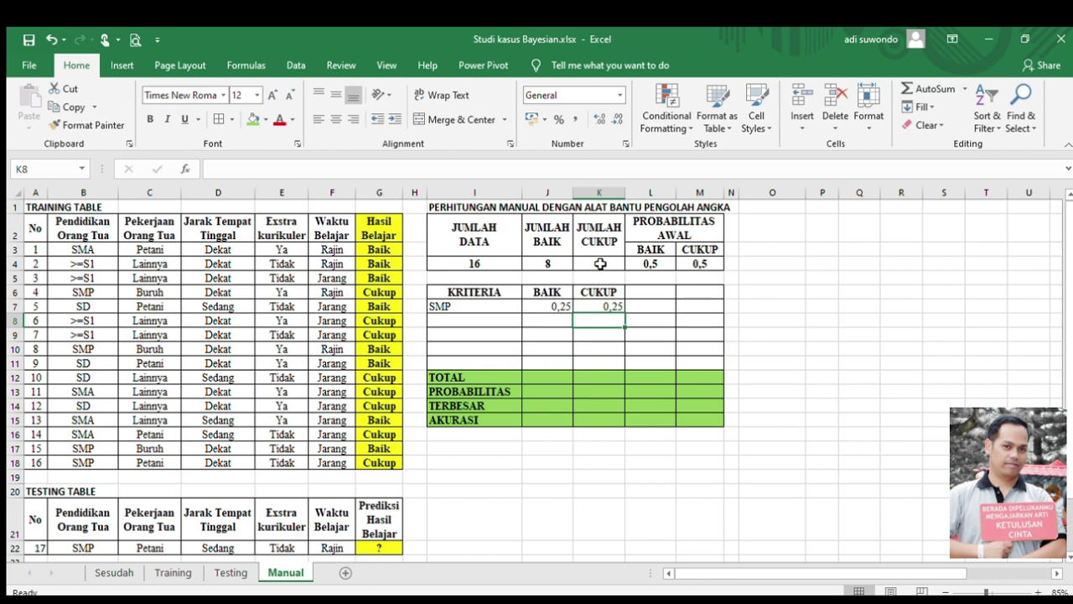
Step: Enter the criterion PETANI in I8 and calculate its BAIK probability in J8 with =COUNTIFS(C3:C18;"PETANI";G3:G18;"BAIK")/J4
click(441, 318)
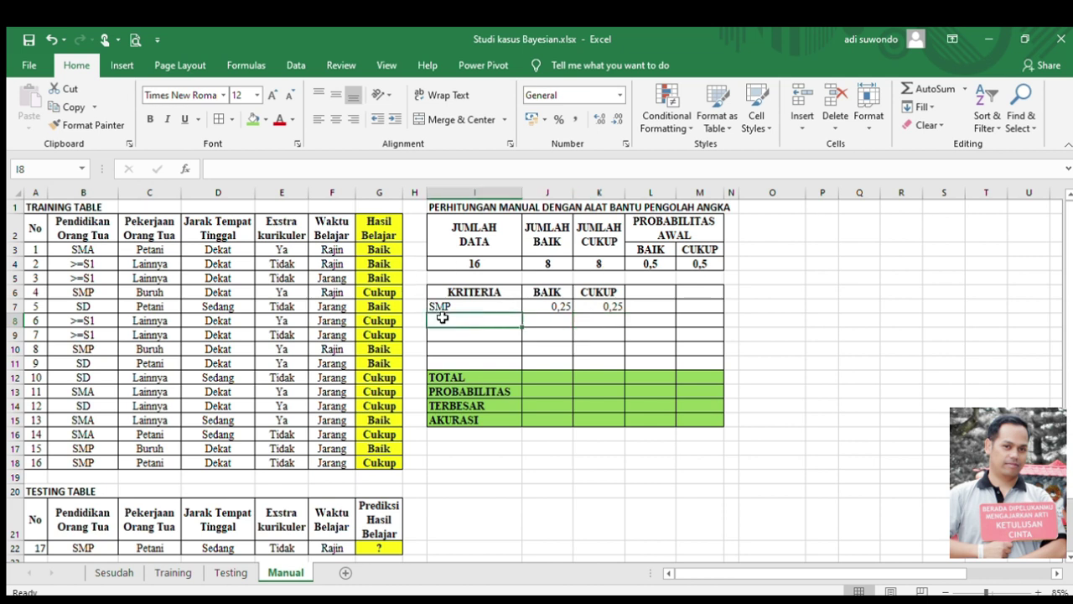
text(PETANI)
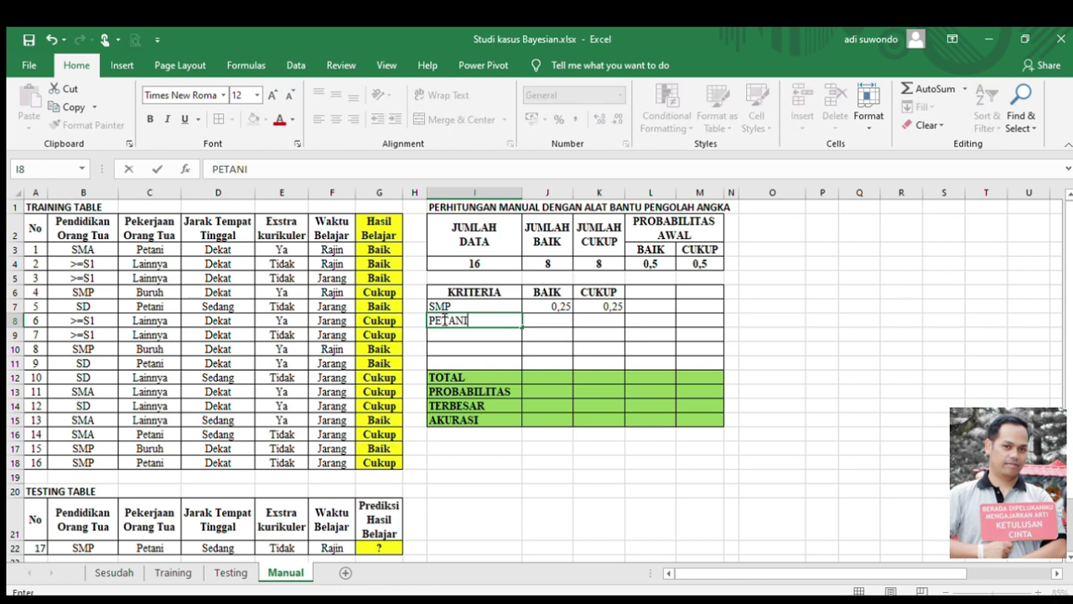
click(549, 321)
text(=COUNT)
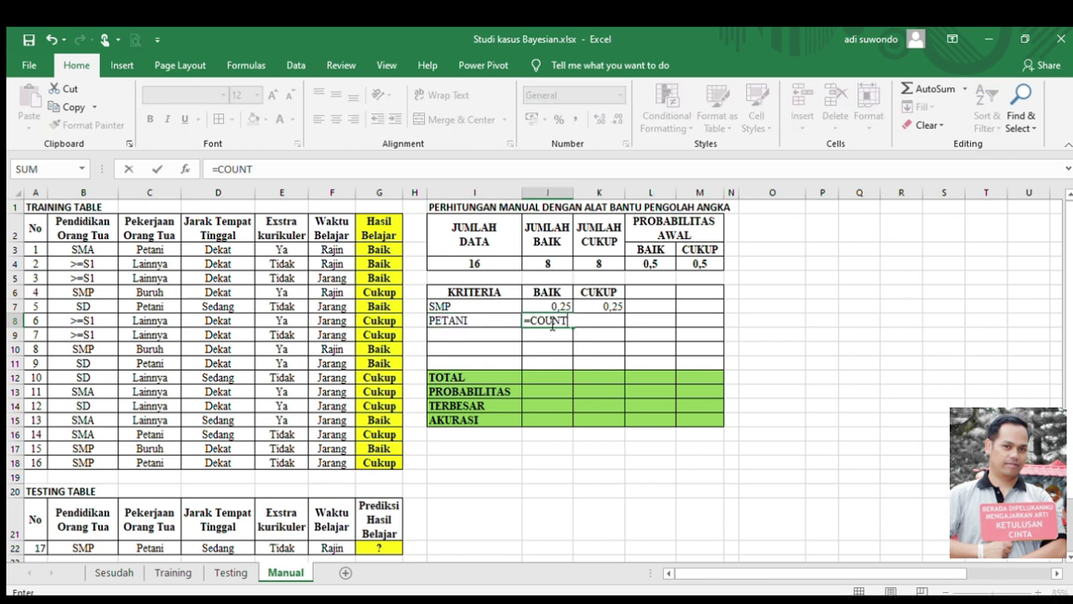
text(IFS()
drag(159, 249, 156, 460)
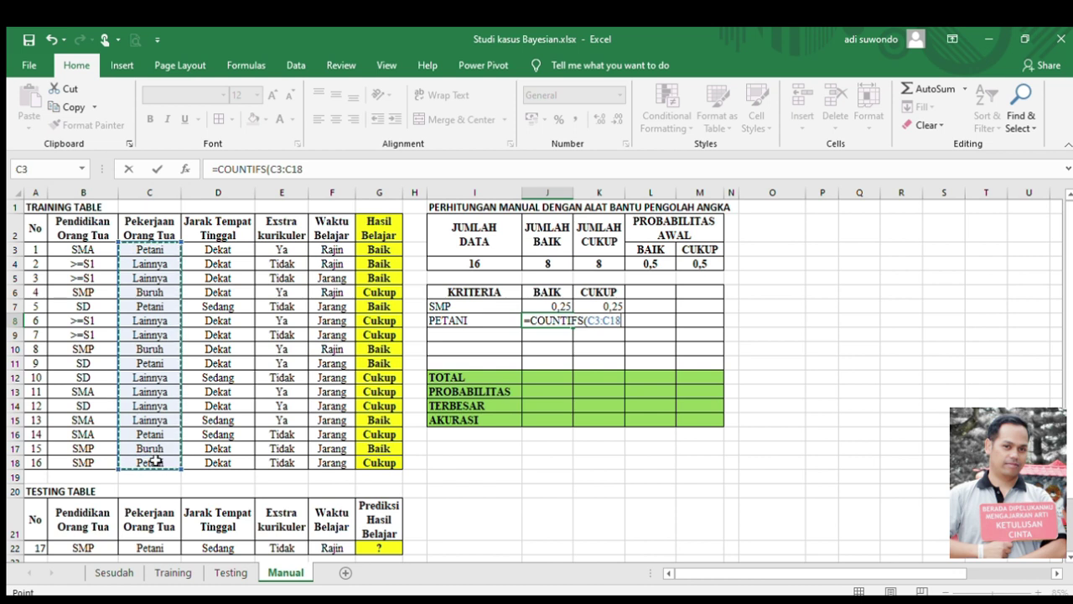
text(;")
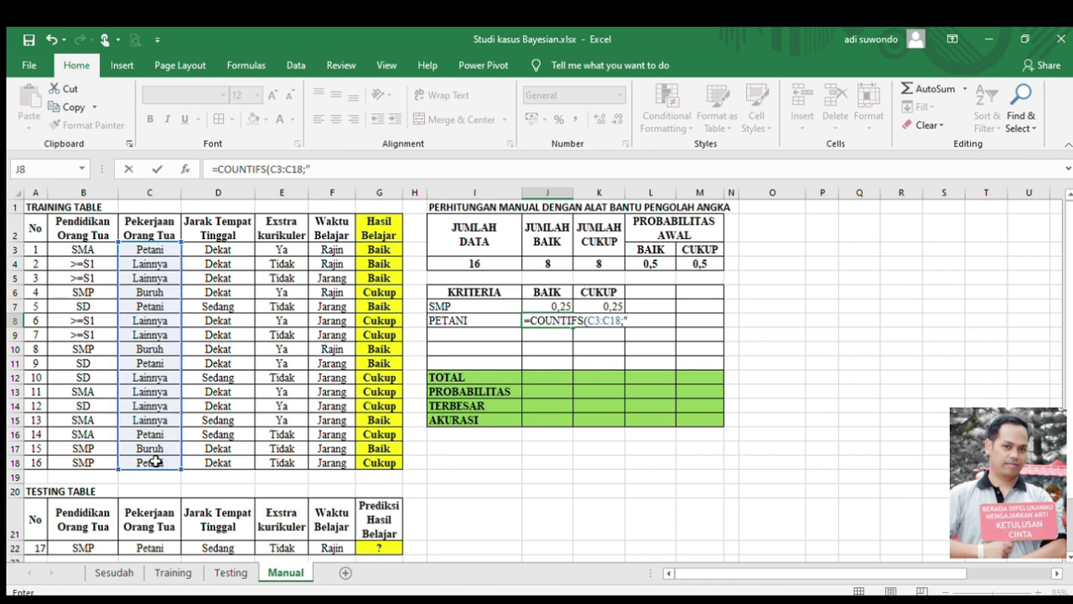
text(PETANI";)
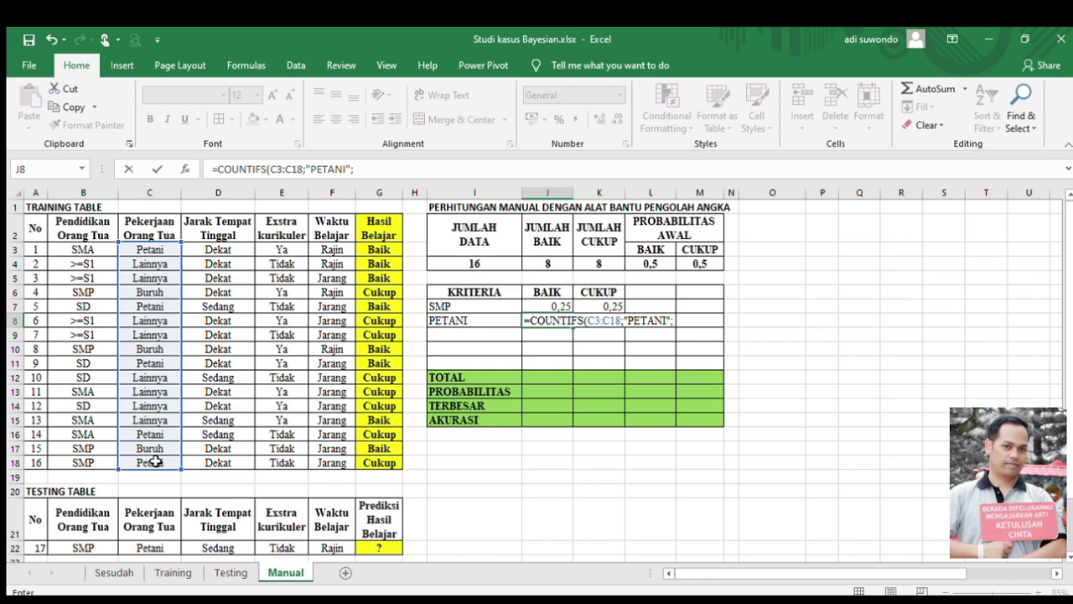
drag(379, 249, 380, 458)
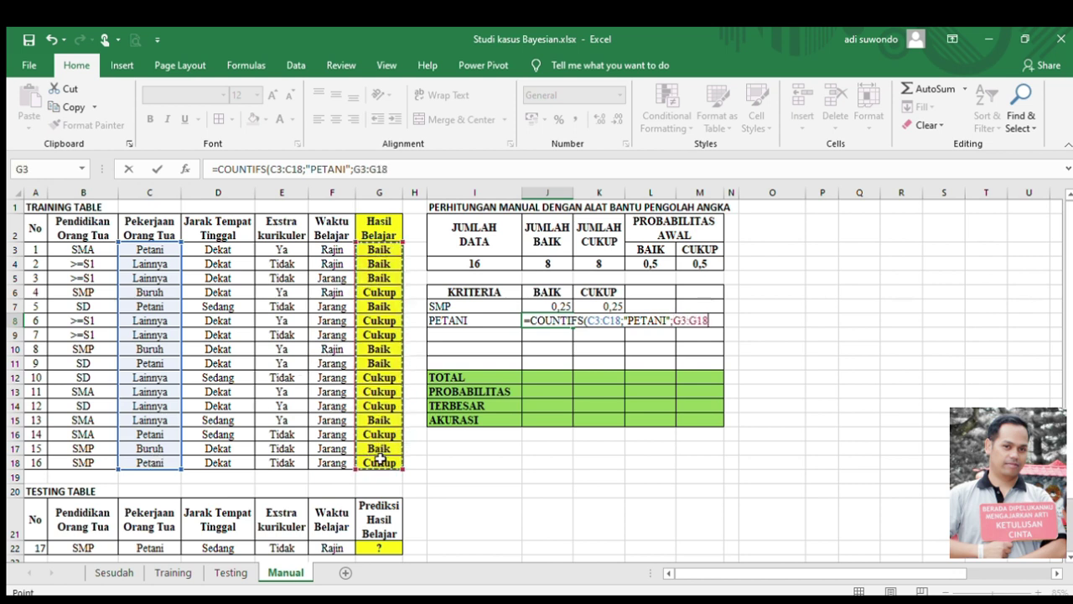
text(;"BAIK")/)
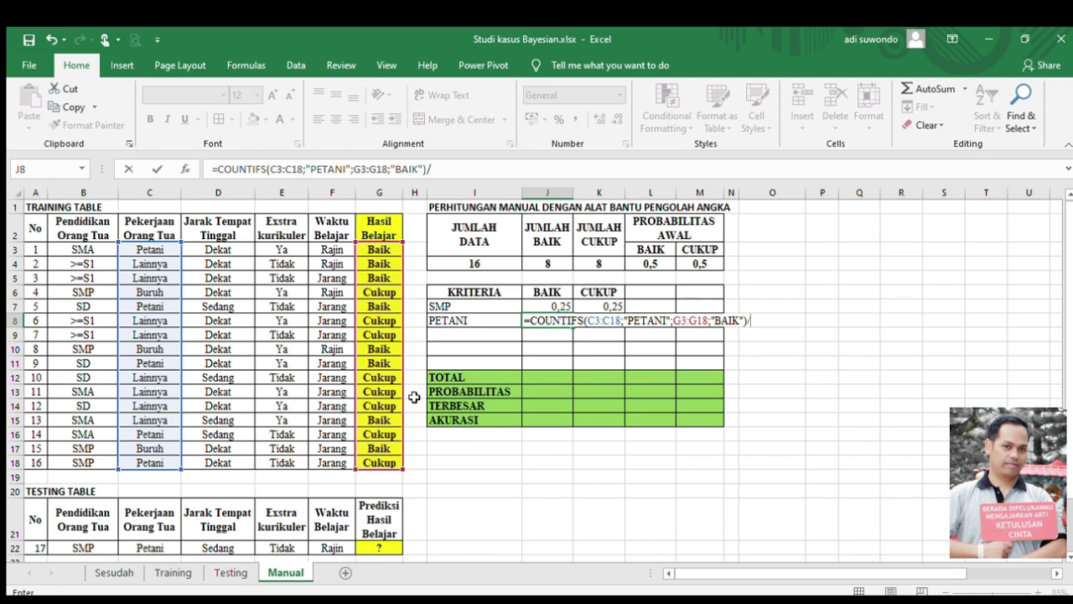
click(552, 265)
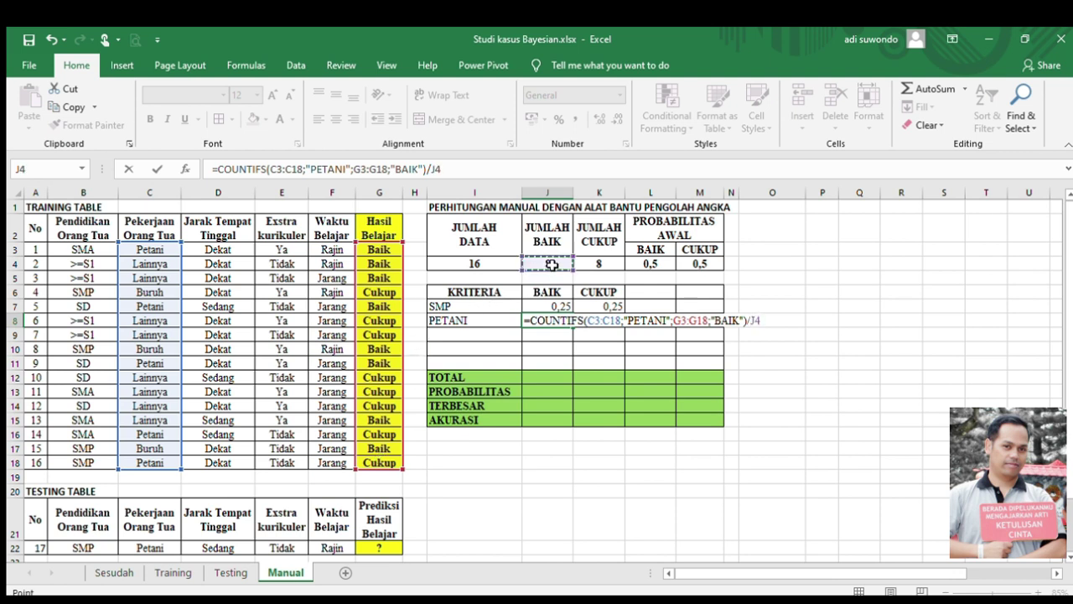
key(Return)
Step: Calculate the CUKUP probability for PETANI in cell K8 with =COUNTIFS(C3:C18;"PETANI";G3:G18;"CUKUP")/K4
click(606, 318)
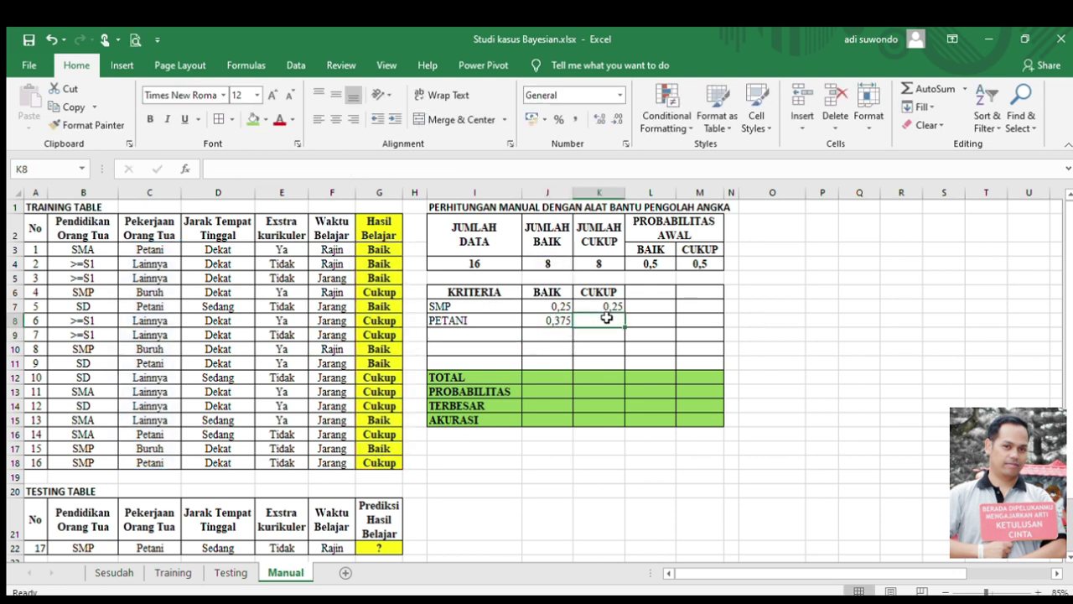
text(=COUNT)
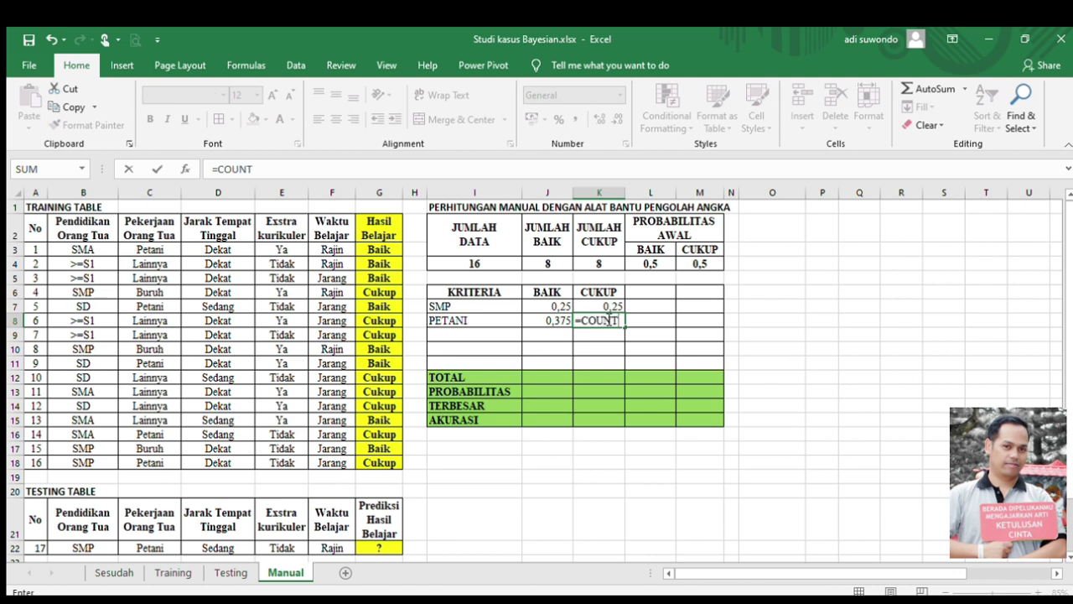
text(IFS()
drag(155, 249, 151, 462)
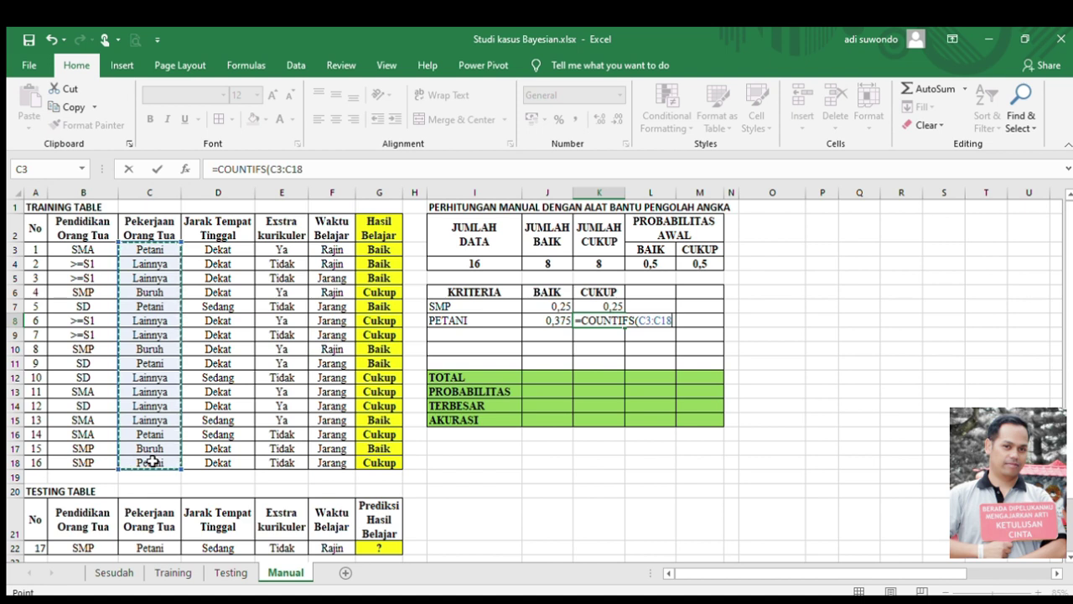
text(;"PET)
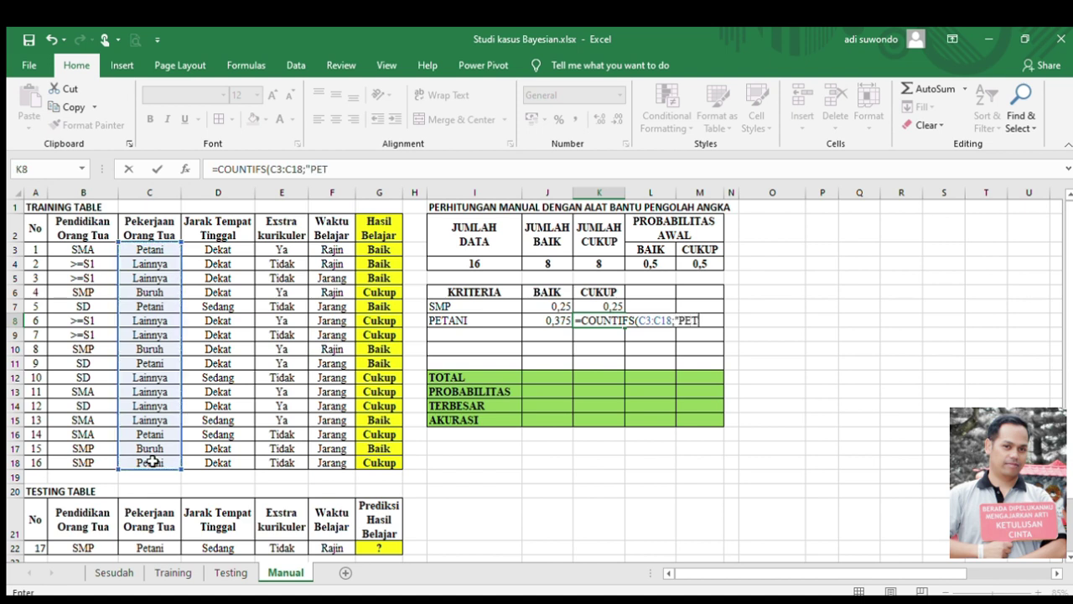
text(ANI";)
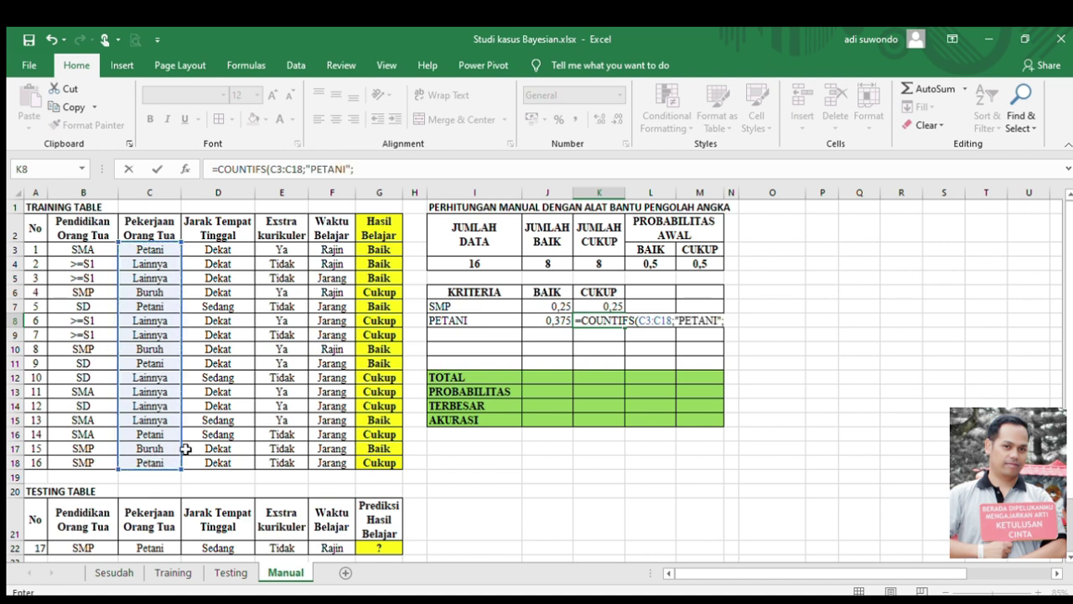
drag(372, 250, 367, 462)
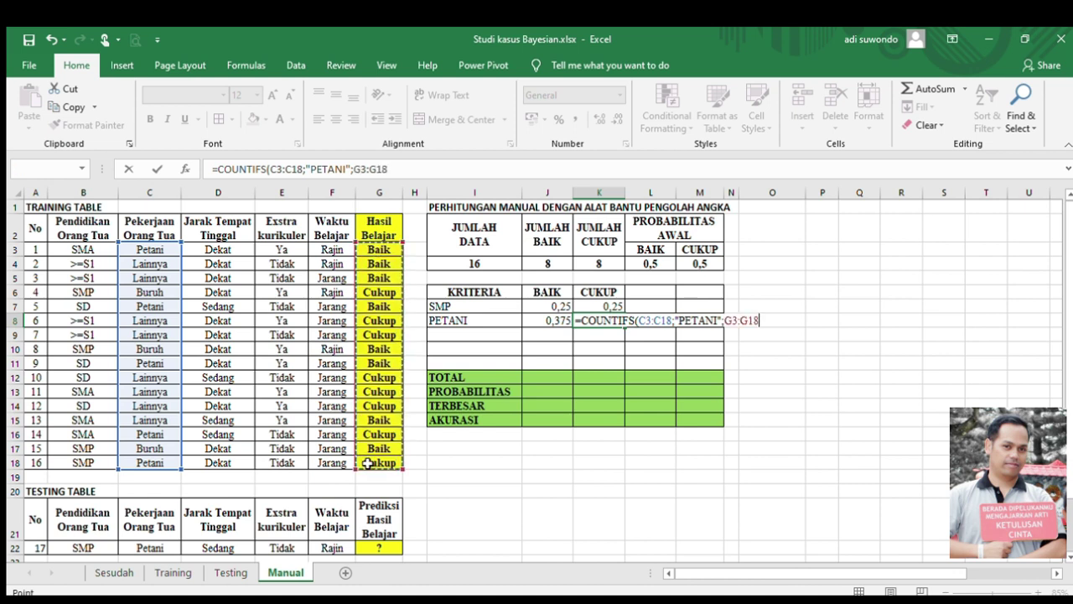
text(=)
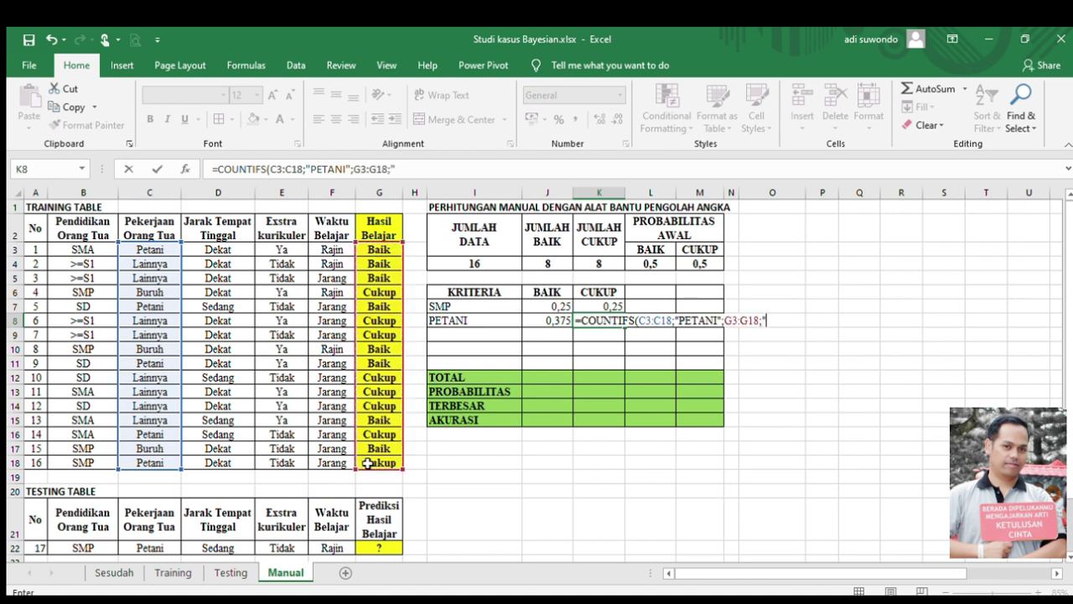
text(CUKUP")/)
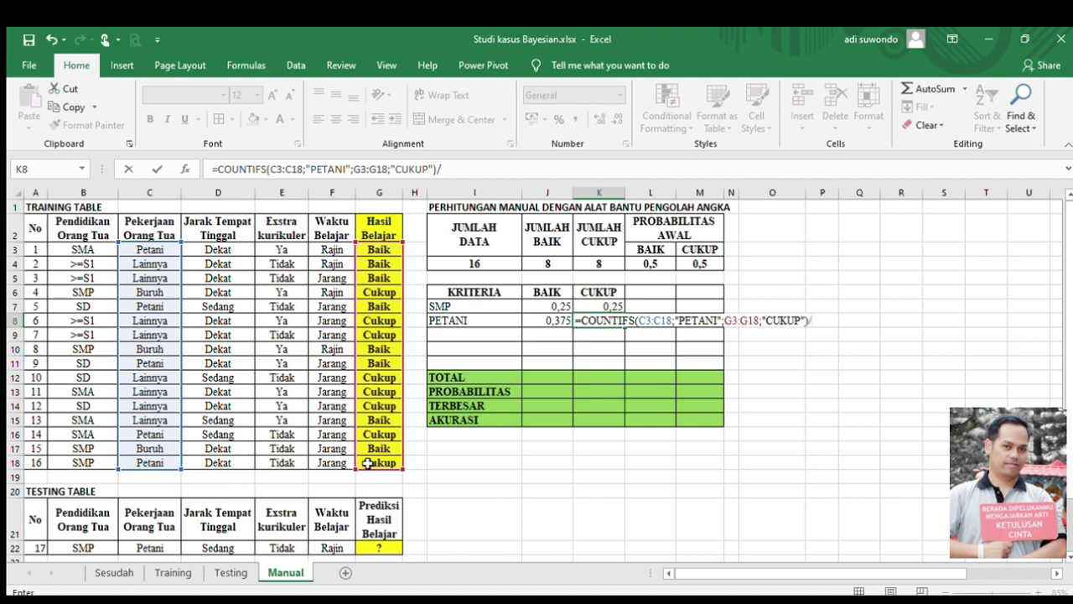
click(595, 261)
key(Return)
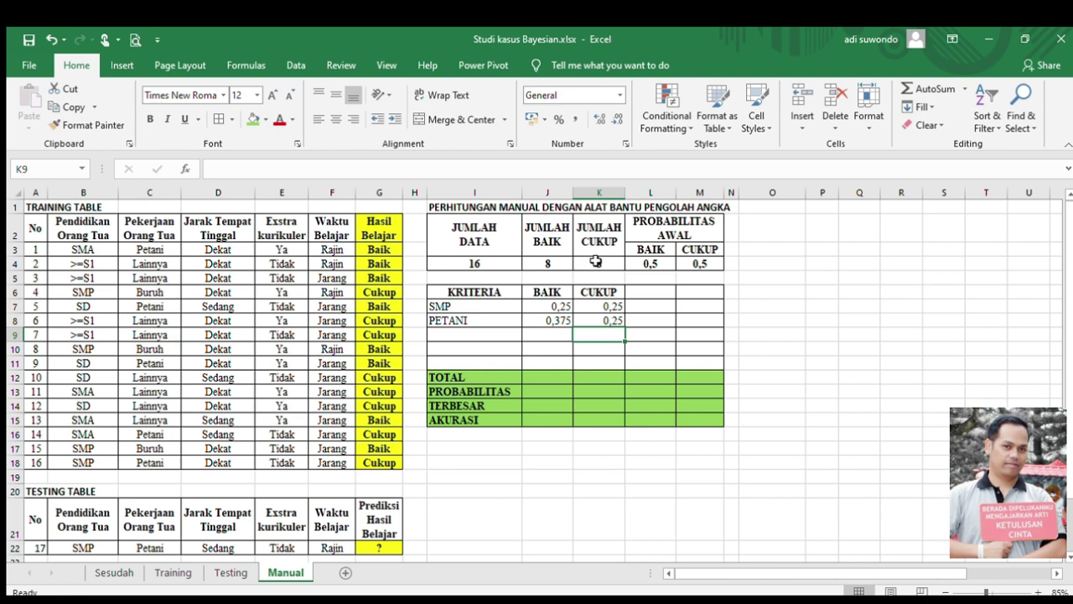
Step: Enter SEDANG as the third criterion in cell I9 of the KRITERIA column
click(504, 336)
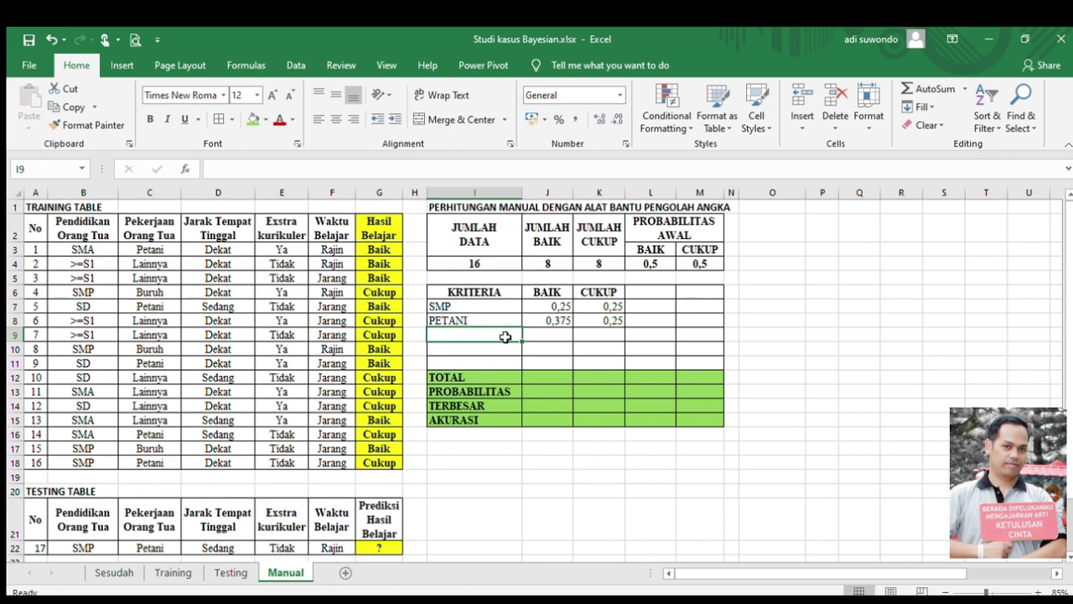
text(SEDANG)
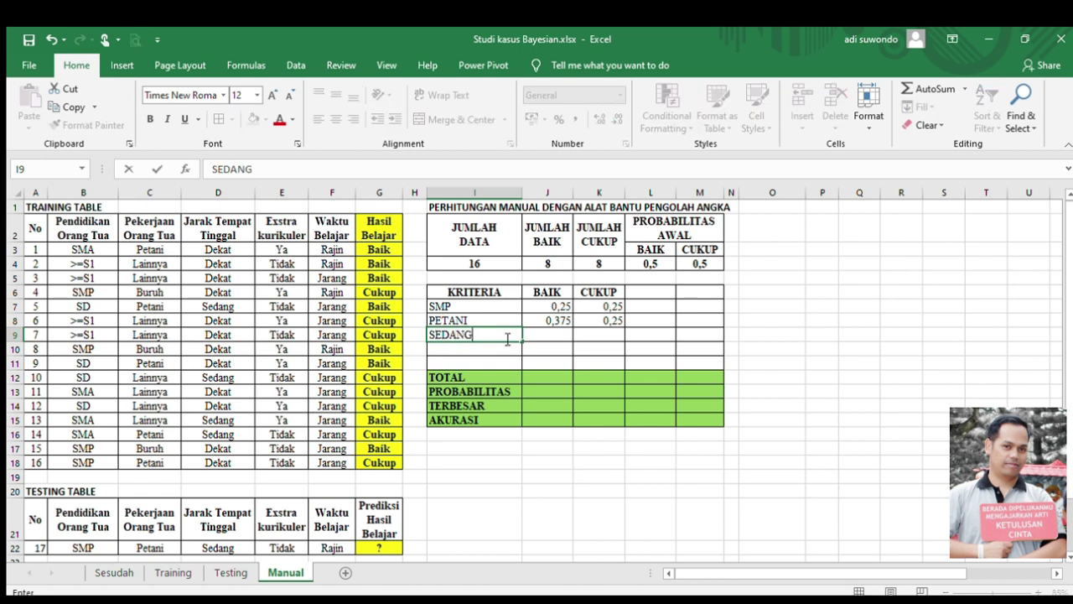
key(Return)
Step: Calculate the BAIK probability for SEDANG in cell J9 with =COUNTIFS(D3:D18;"SEDANG";G3:G18;"BAIK")/J4
click(505, 336)
key(Right)
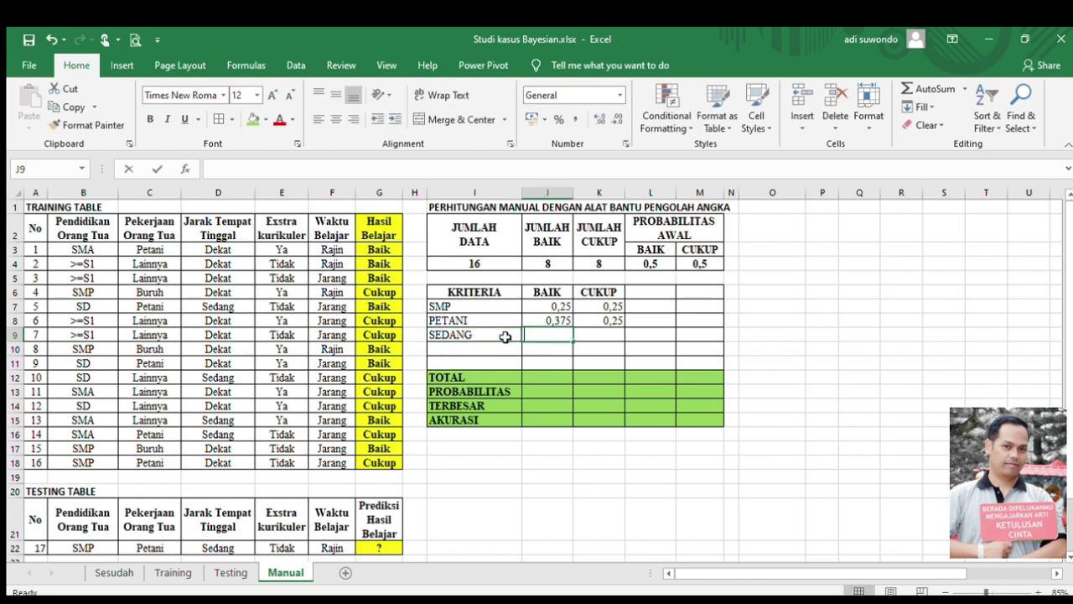
text(=COUNTIFS)
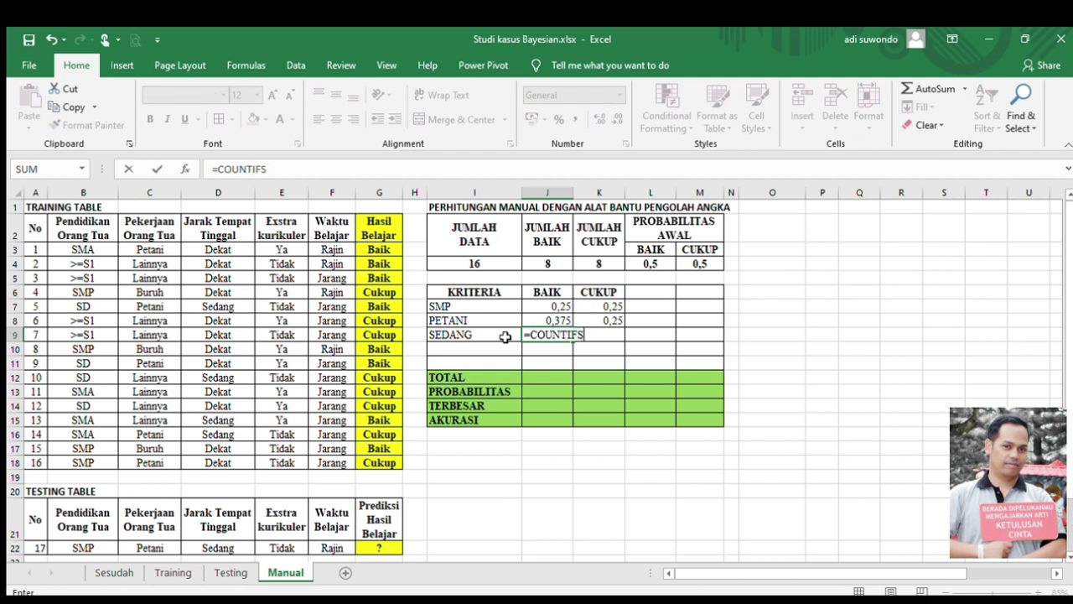
text(()
drag(236, 253, 217, 457)
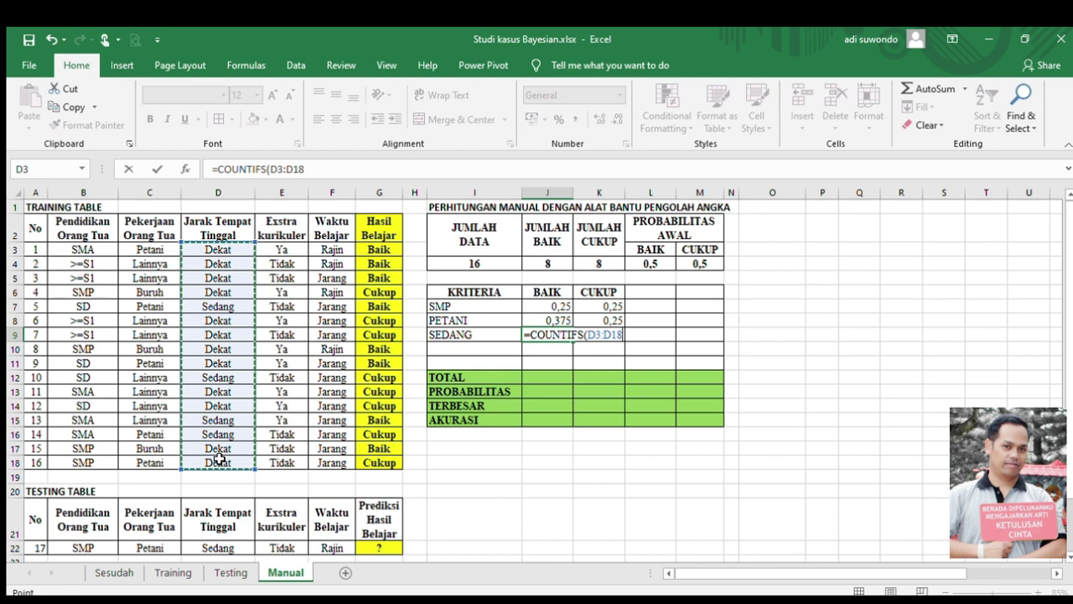
text(;"SEDANG")
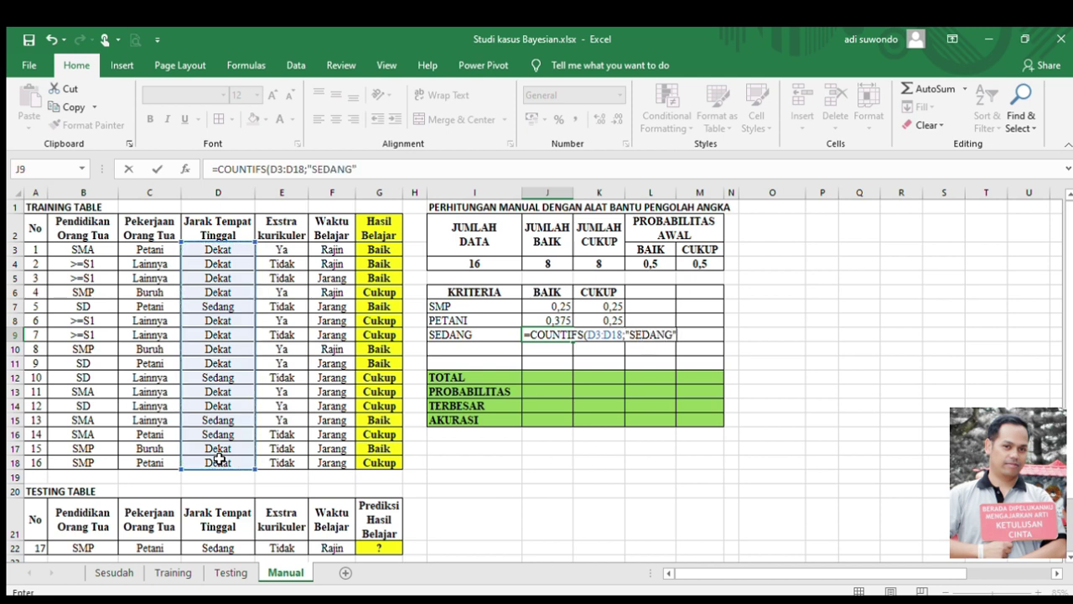
text(;)
drag(388, 250, 386, 461)
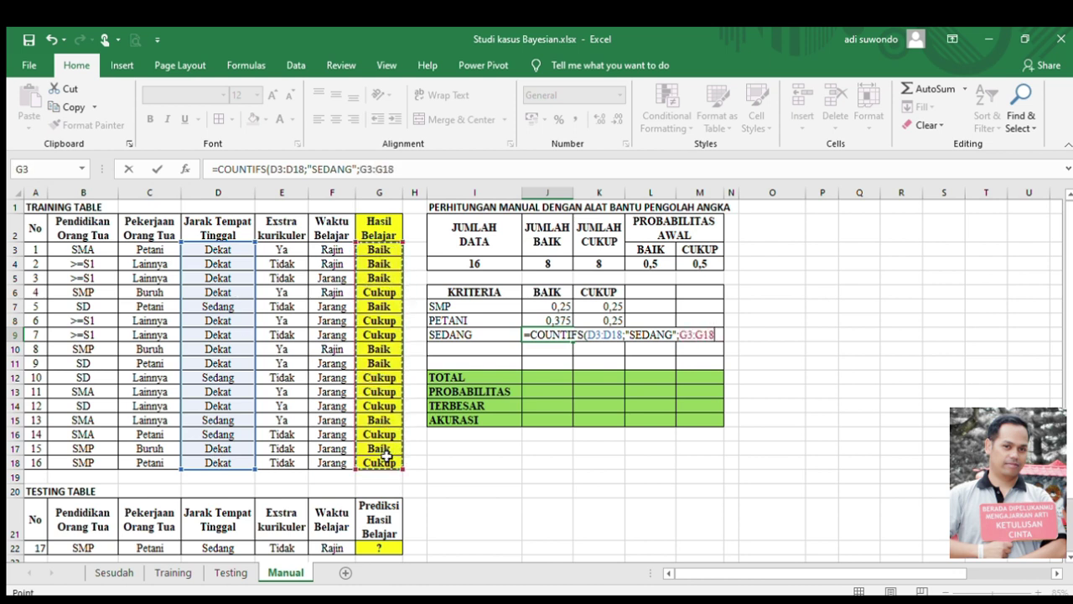
text(;"BAIK")/)
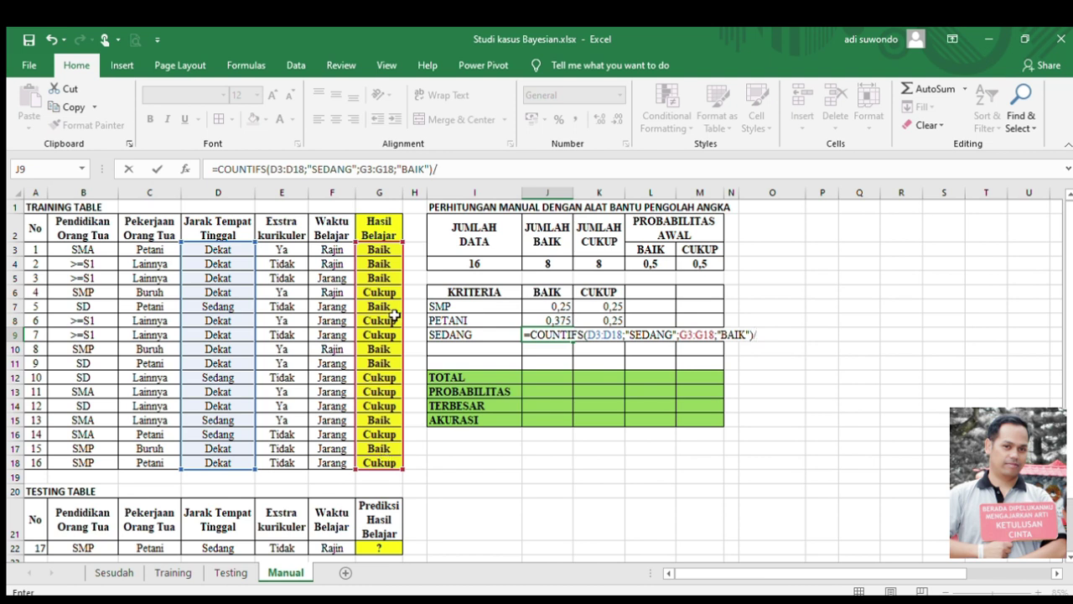
click(554, 260)
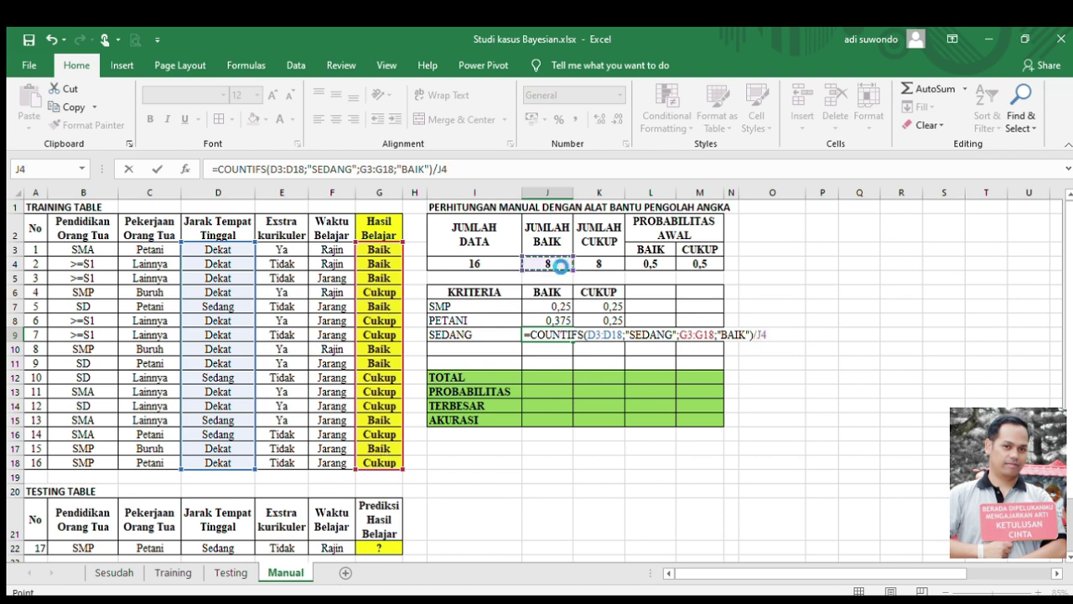
key(Return)
Step: Calculate the CUKUP probability for SEDANG in cell K9 with =COUNTIFS(D3:D18;"SEDANG";G3:G18;"CUKUP")/K4
click(596, 334)
text(=)
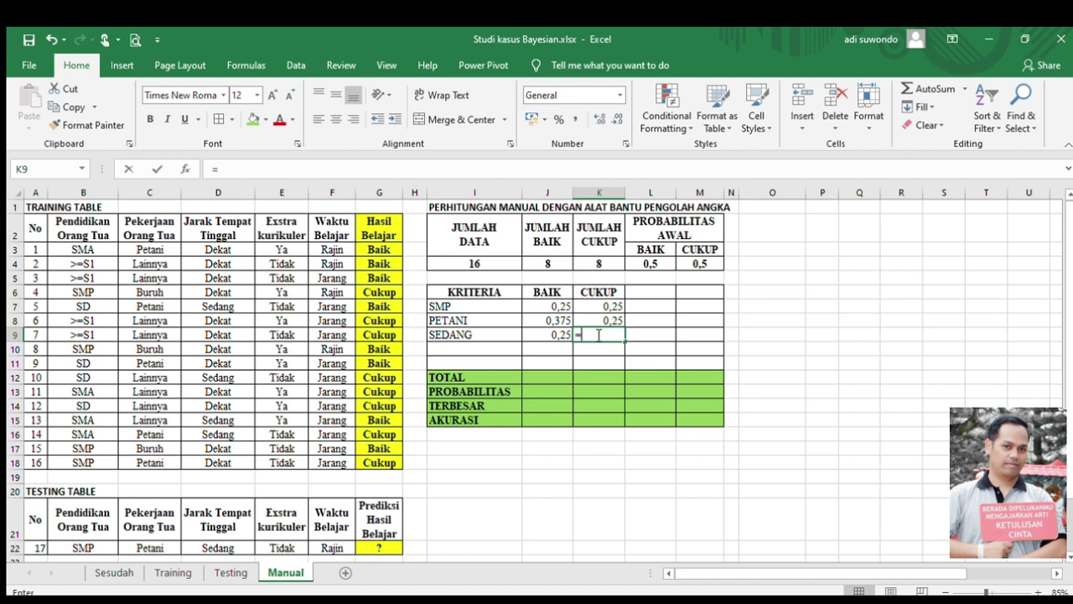
text(COUNTI)
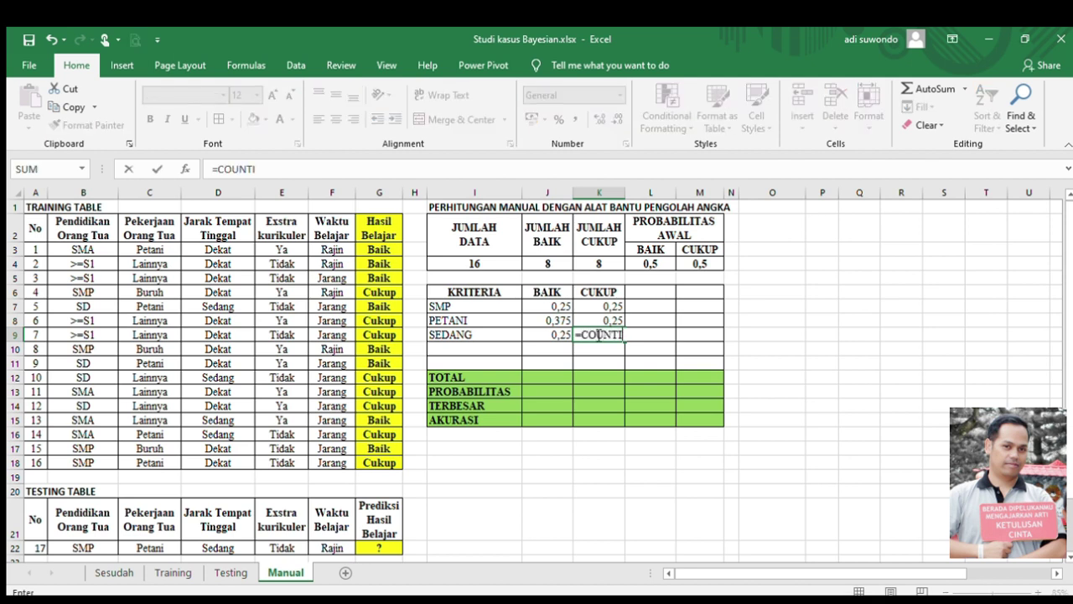
text(FS()
drag(222, 250, 225, 463)
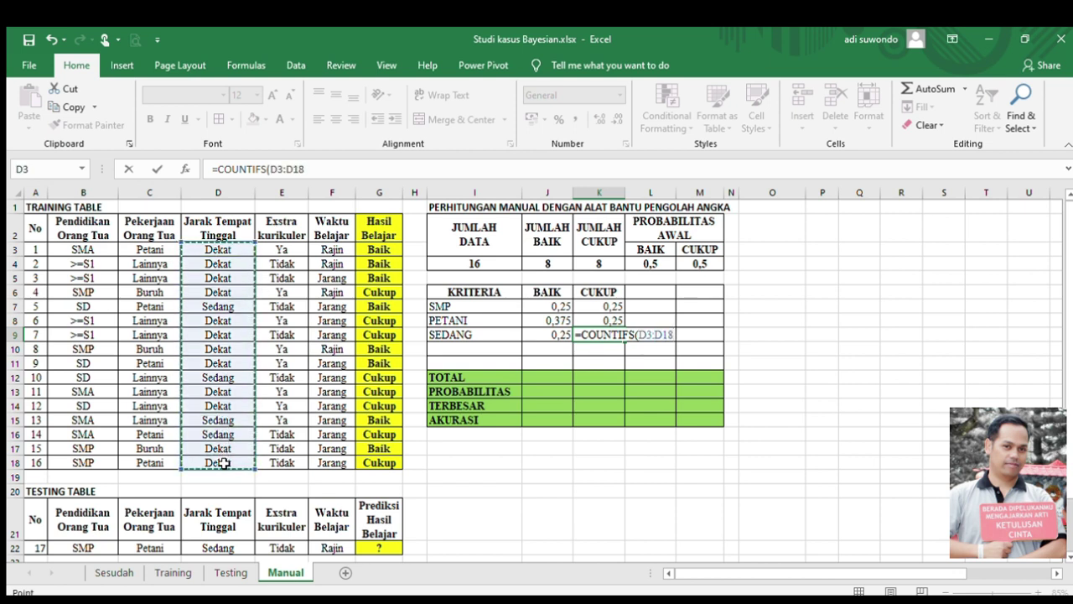
text(;"SEDANG)
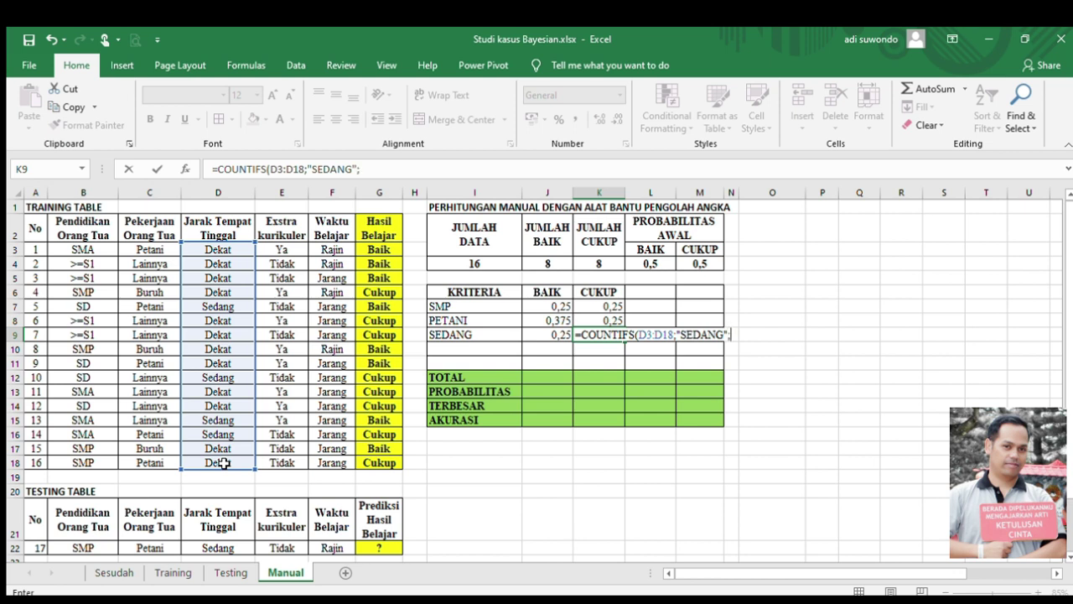
text(";)
drag(379, 249, 372, 459)
text(;"CUKUP)
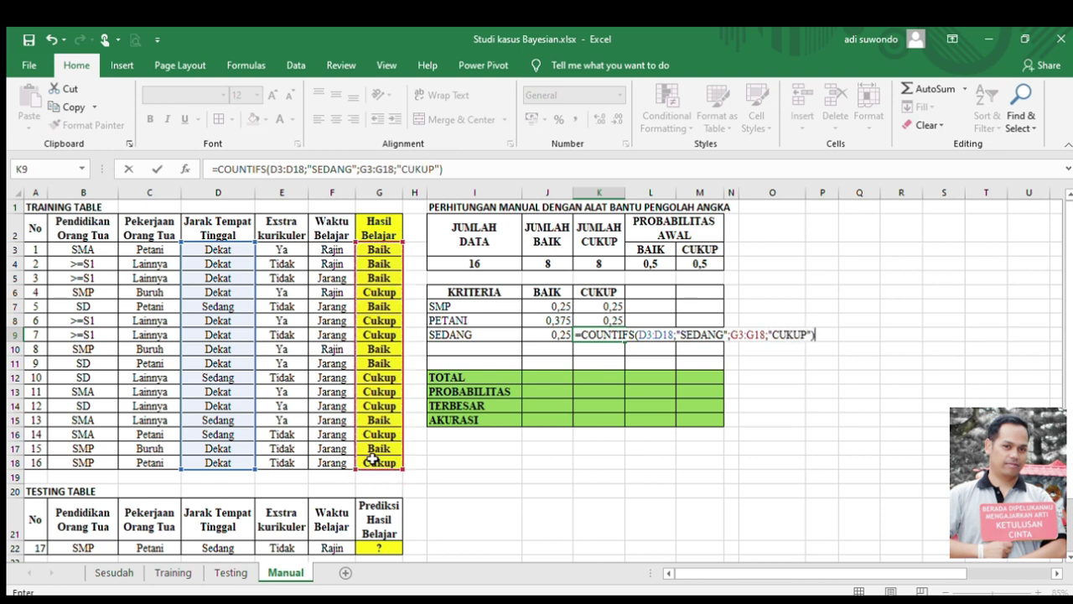
text(")/)
click(594, 263)
key(Return)
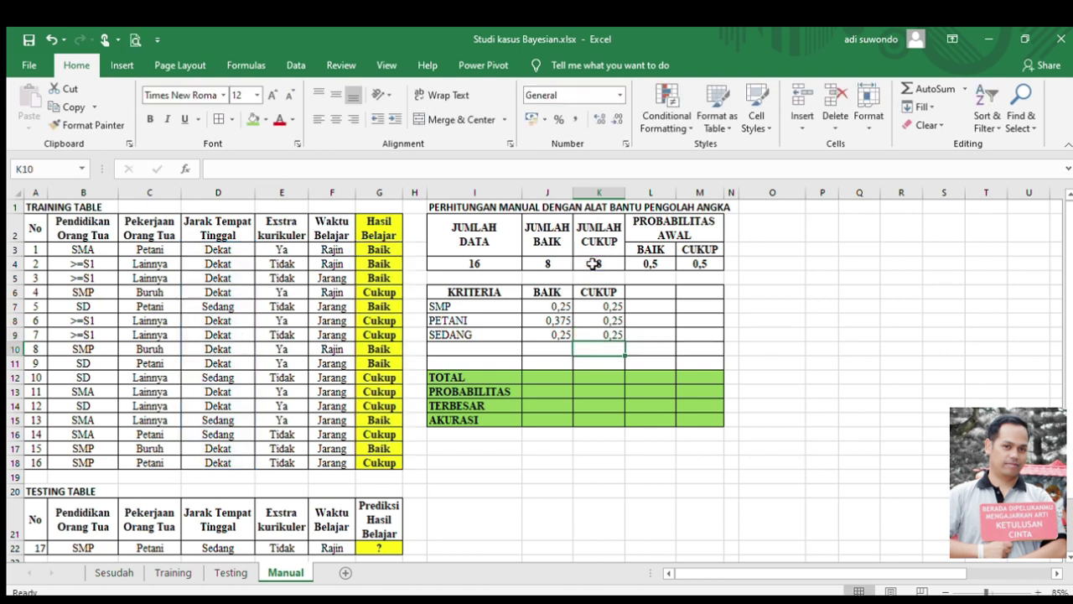
Step: Enter TIDAK as the fourth criterion in cell I10 of the KRITERIA column
click(490, 349)
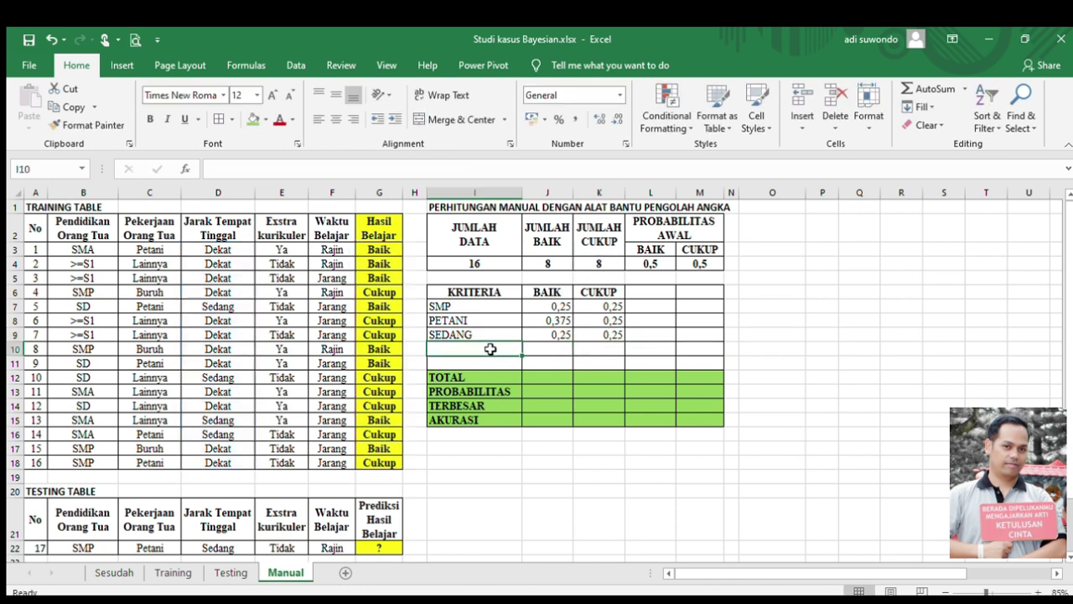
text(TIDAK)
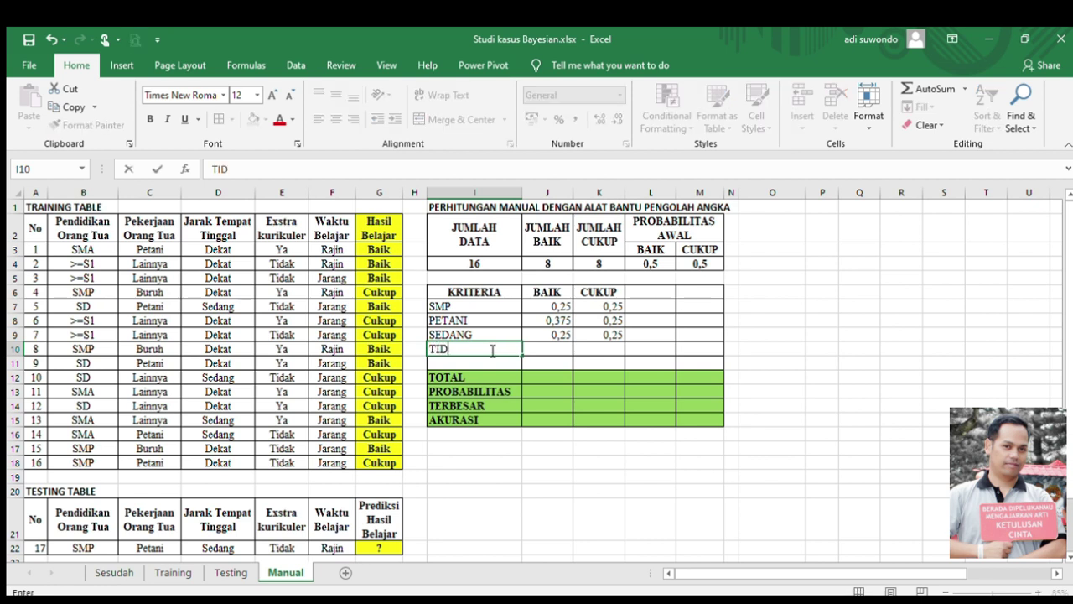
key(Return)
Step: Calculate the BAIK probability for TIDAK in cell J10 with =COUNTIFS(E3:E18;"TIDAK";G3:G18;"BAIK")/J4
key(Up)
key(Right)
text(=)
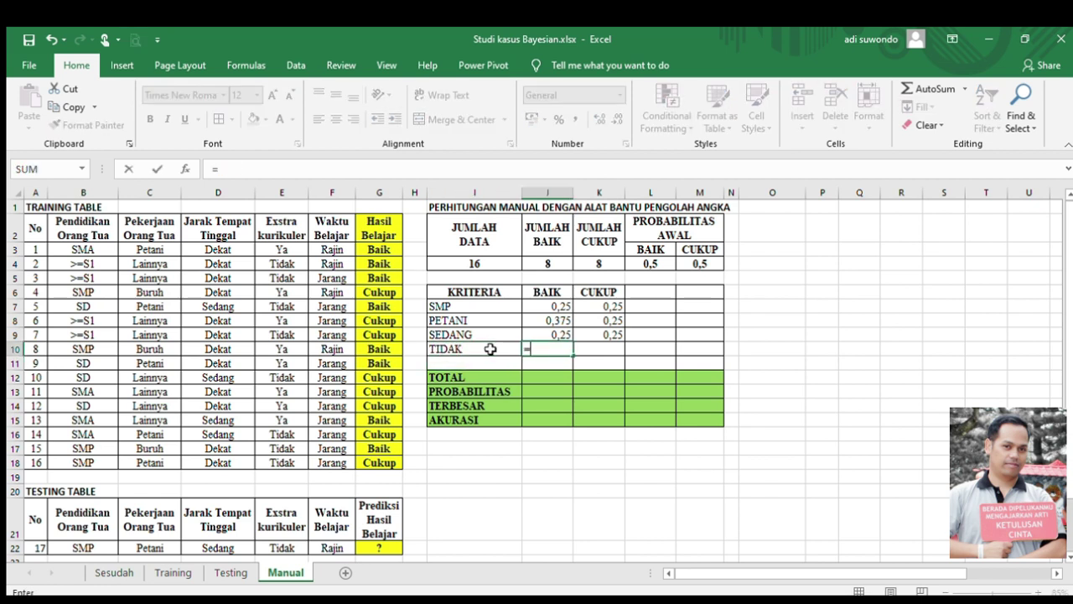
text(COUNTIFS)
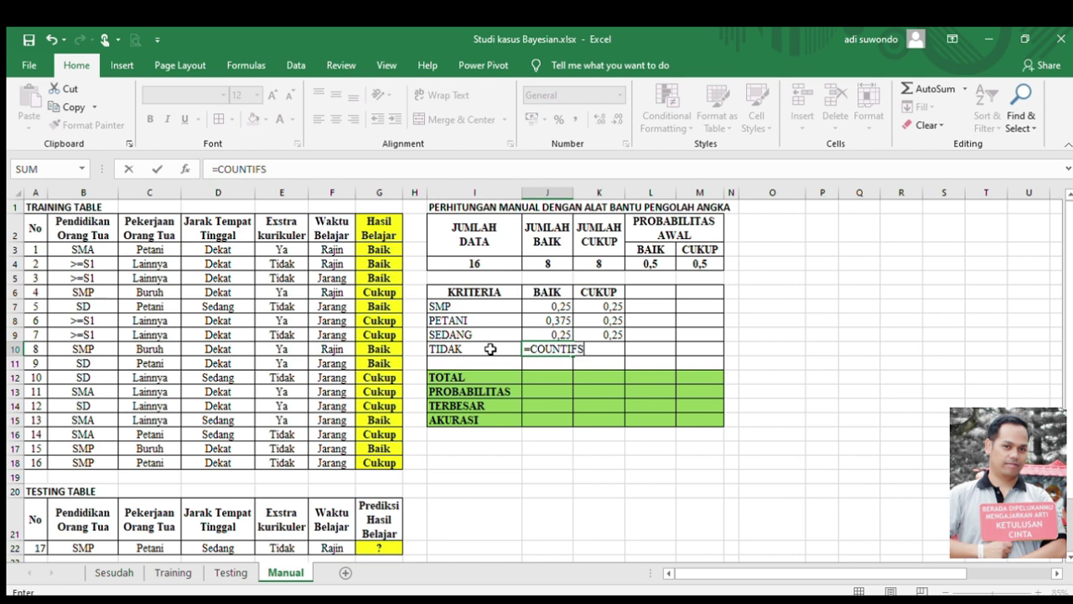
text(()
drag(276, 249, 283, 457)
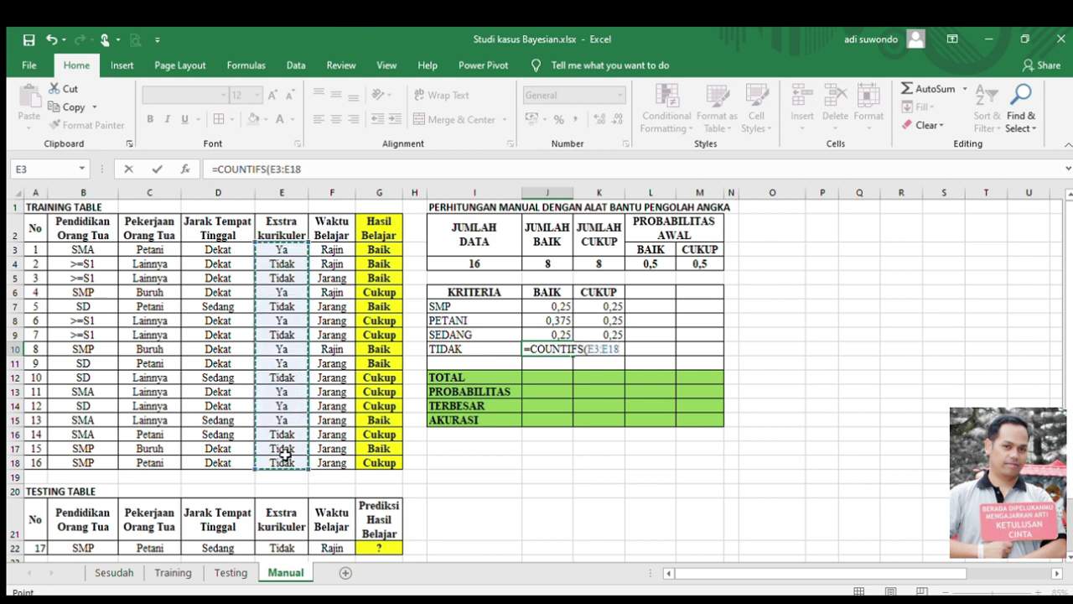
text(;"TIDAK)
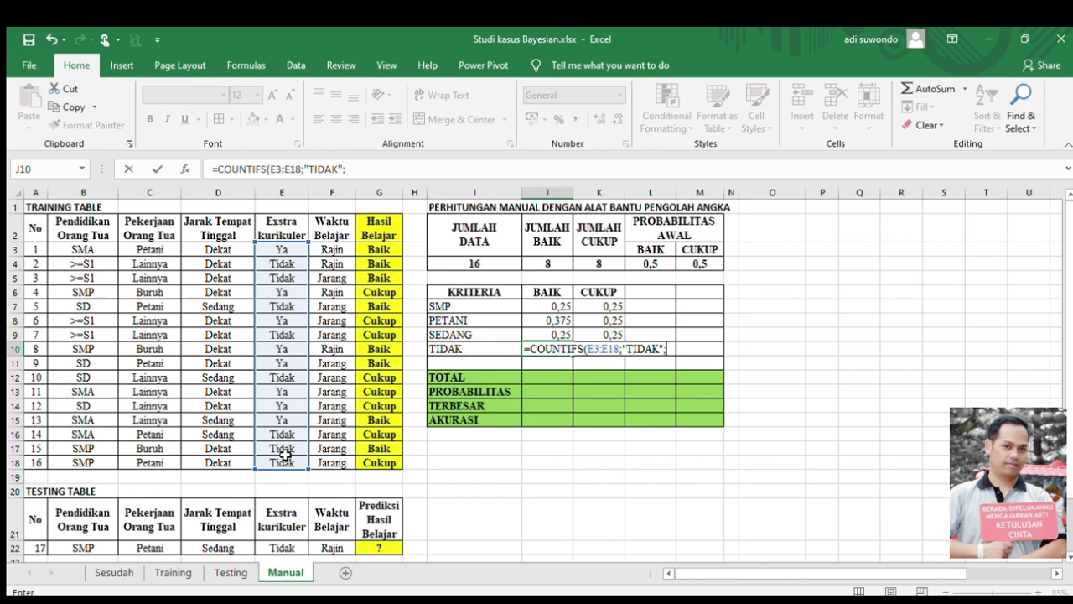
text(";)
drag(379, 250, 386, 460)
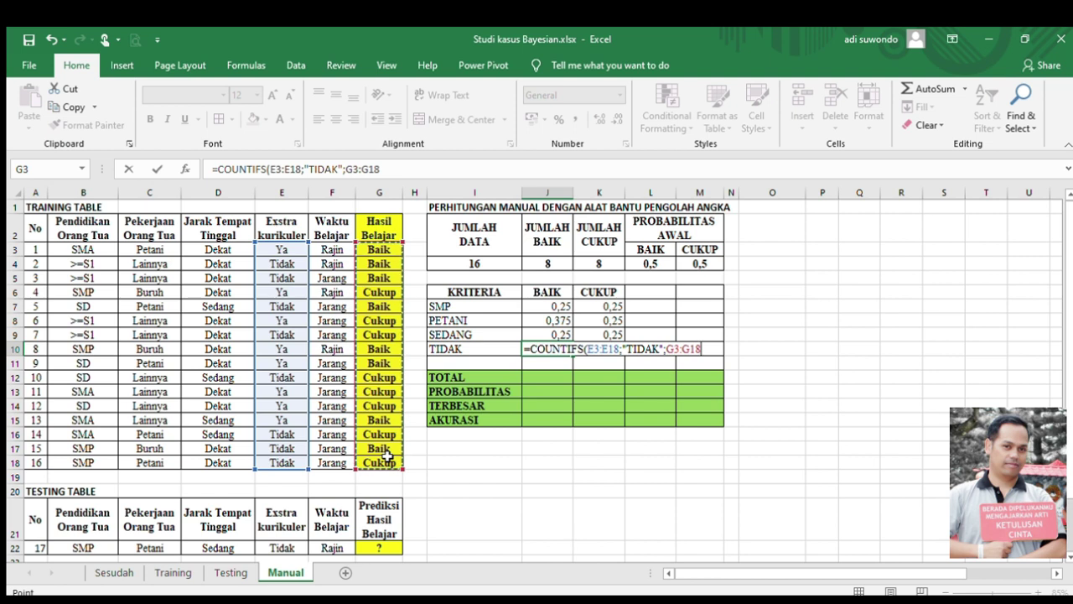
text(;")
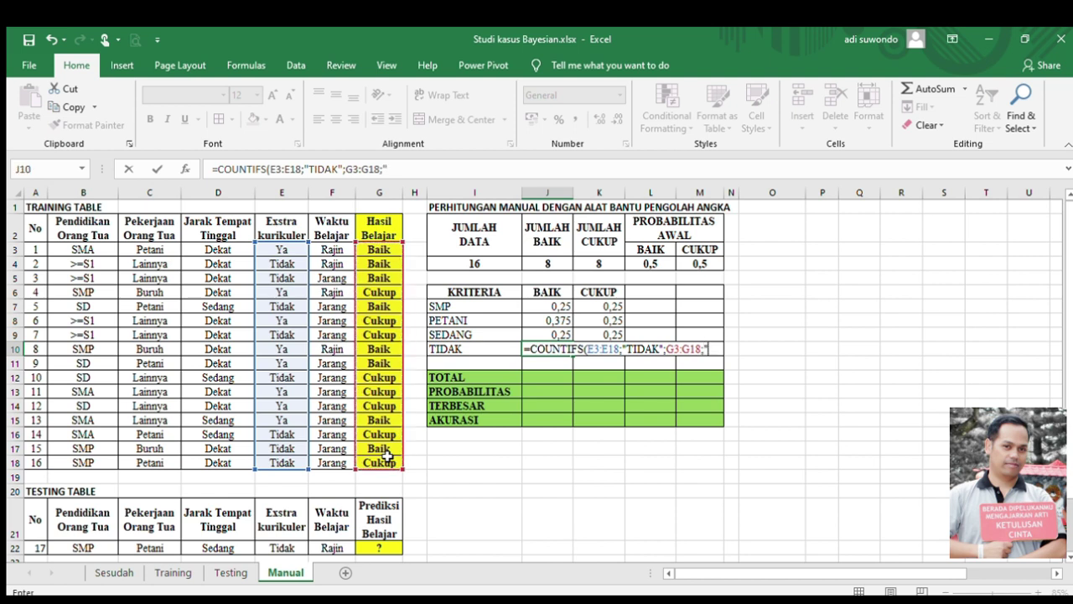
text(BAIK")/)
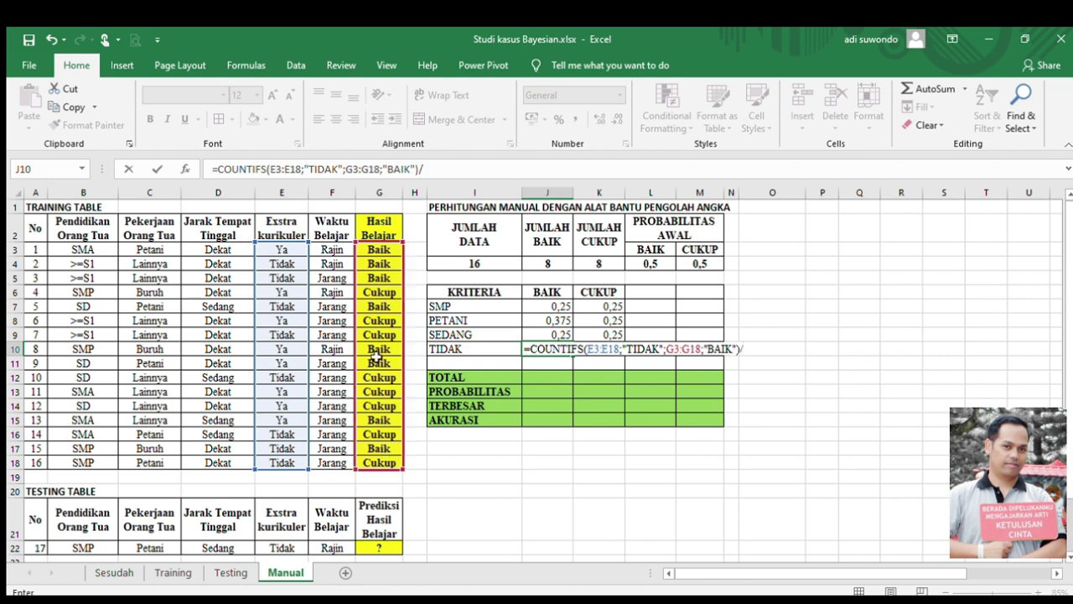
click(555, 265)
key(Return)
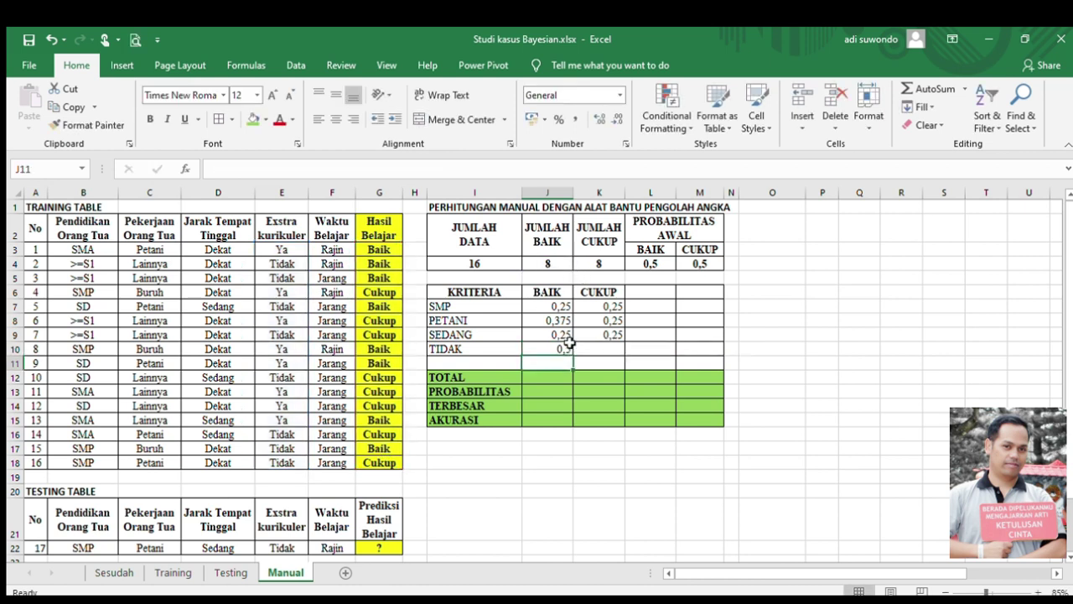
Step: Calculate the CUKUP probability for TIDAK in cell K10 with =COUNTIFS(E3:E18;"TIDAK";G3:G18;"CUKUP")/K4
click(602, 347)
text(=)
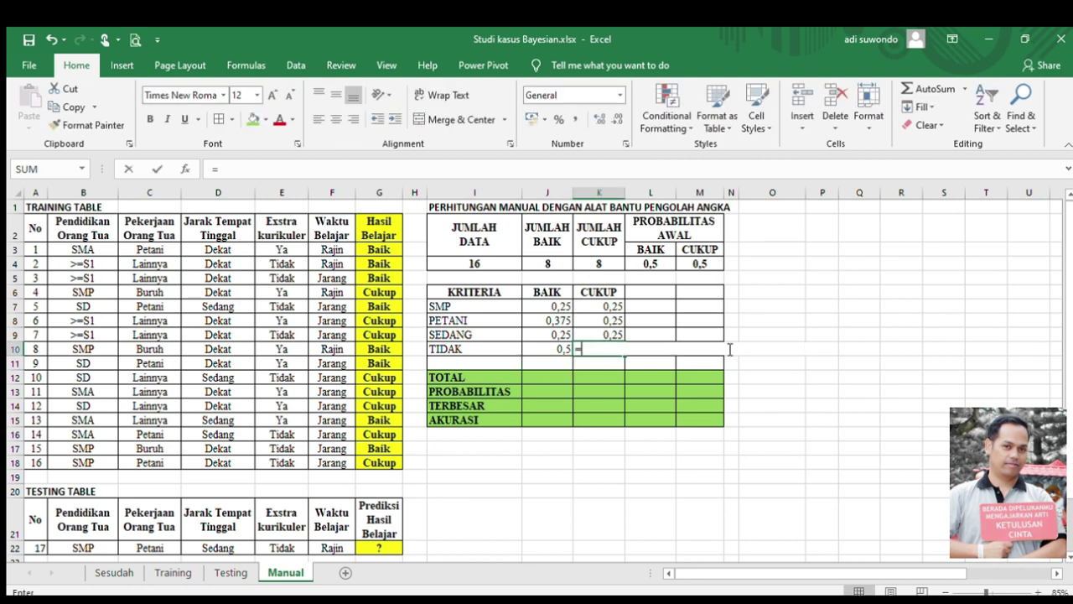
text(COUNTIFS()
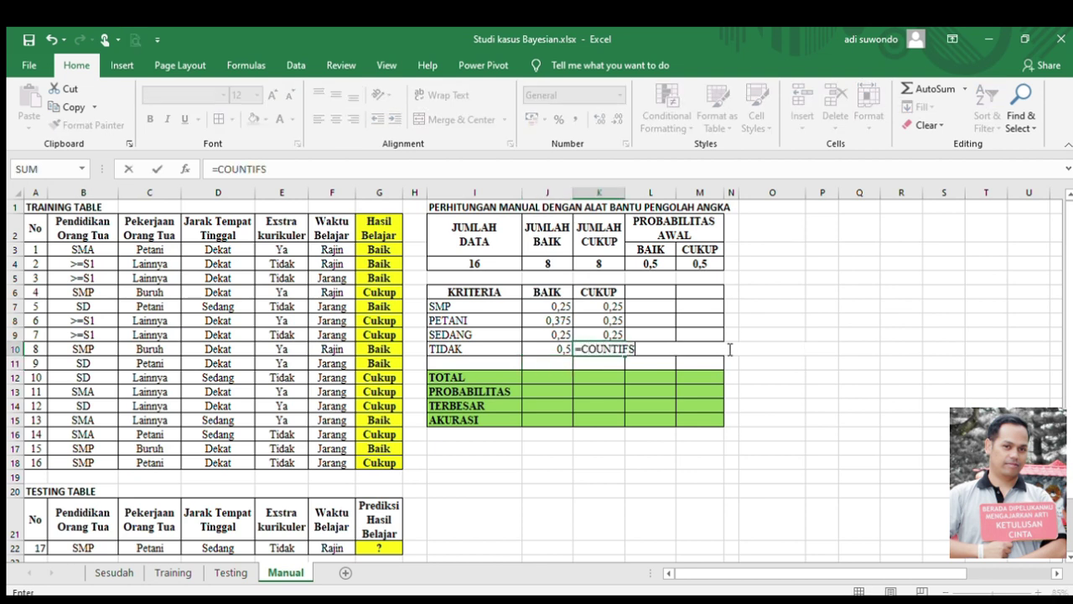
click(282, 249)
drag(282, 282, 280, 457)
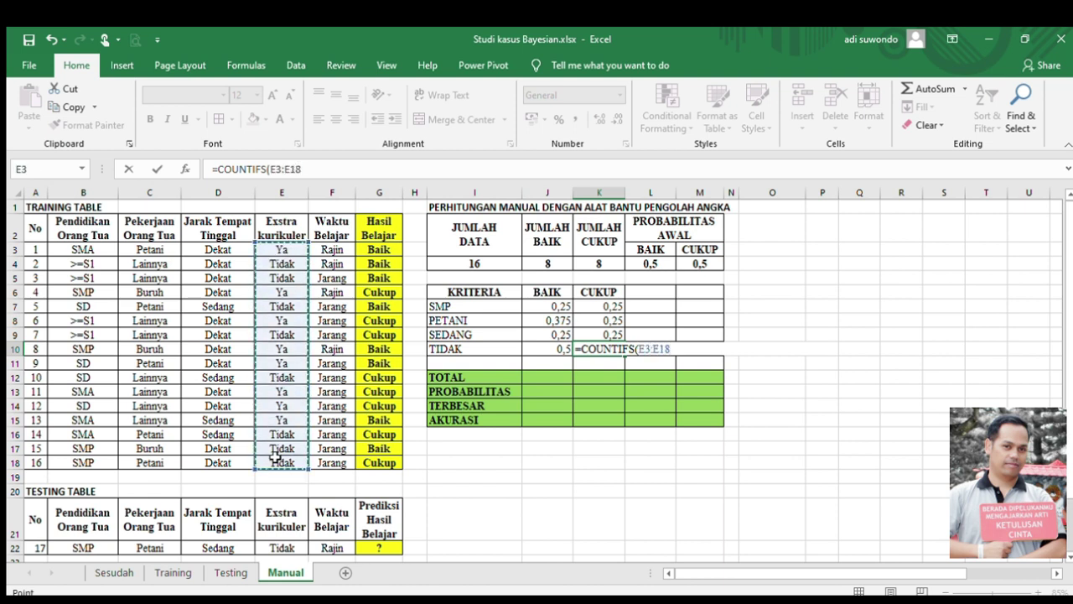
text(;"TIDAK)
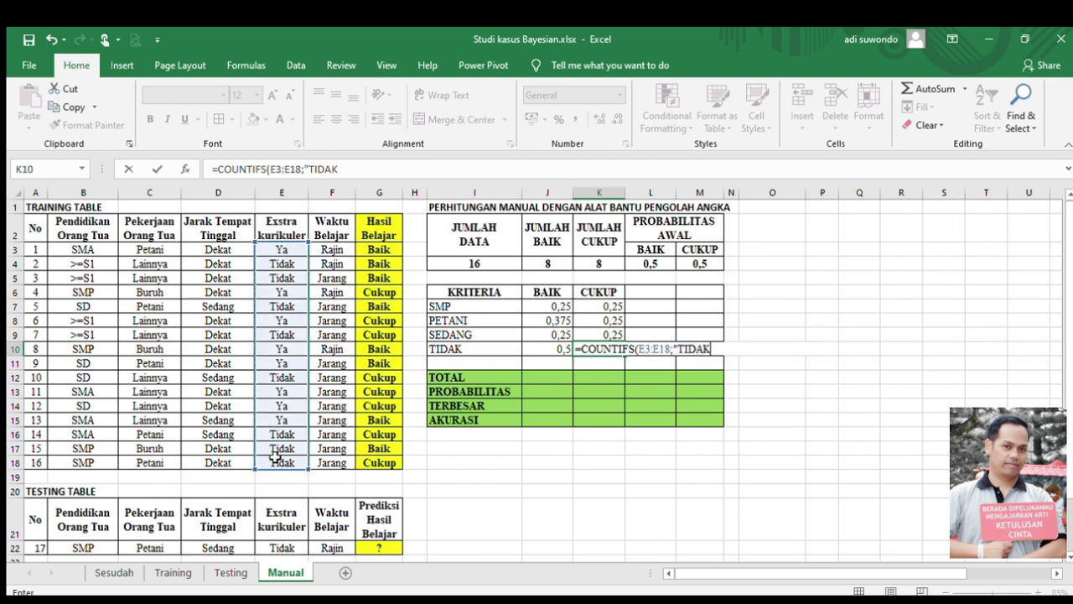
text(";)
drag(383, 250, 377, 463)
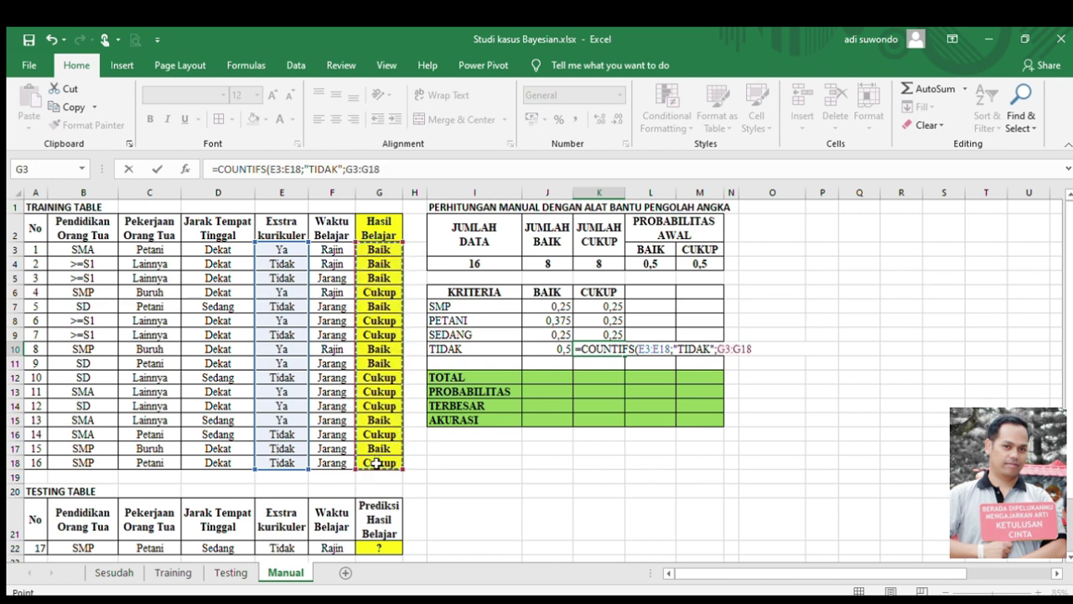
text(;")
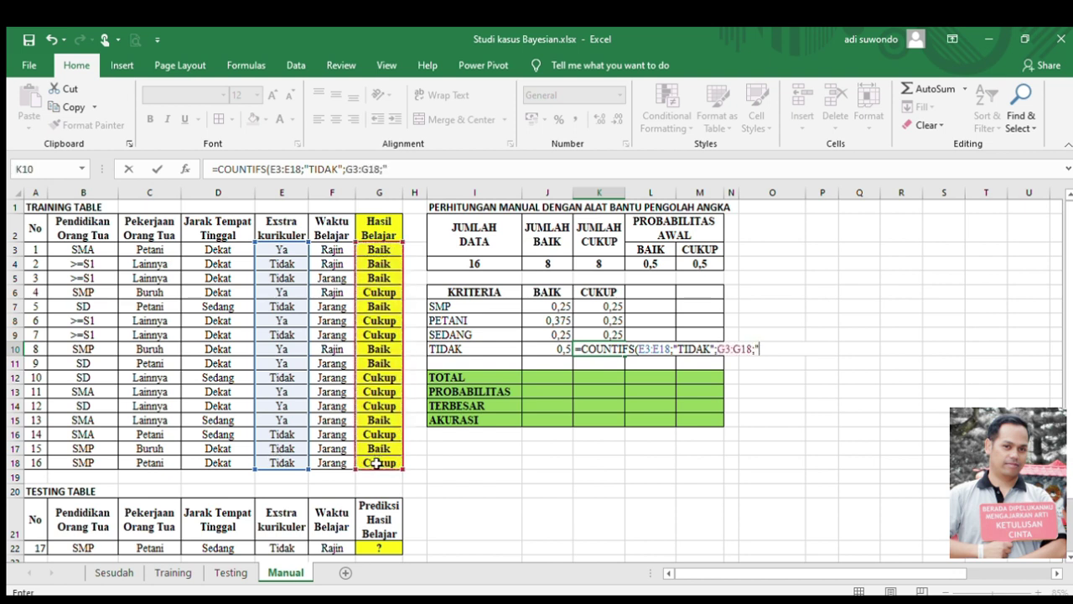
text(CUKUP")/)
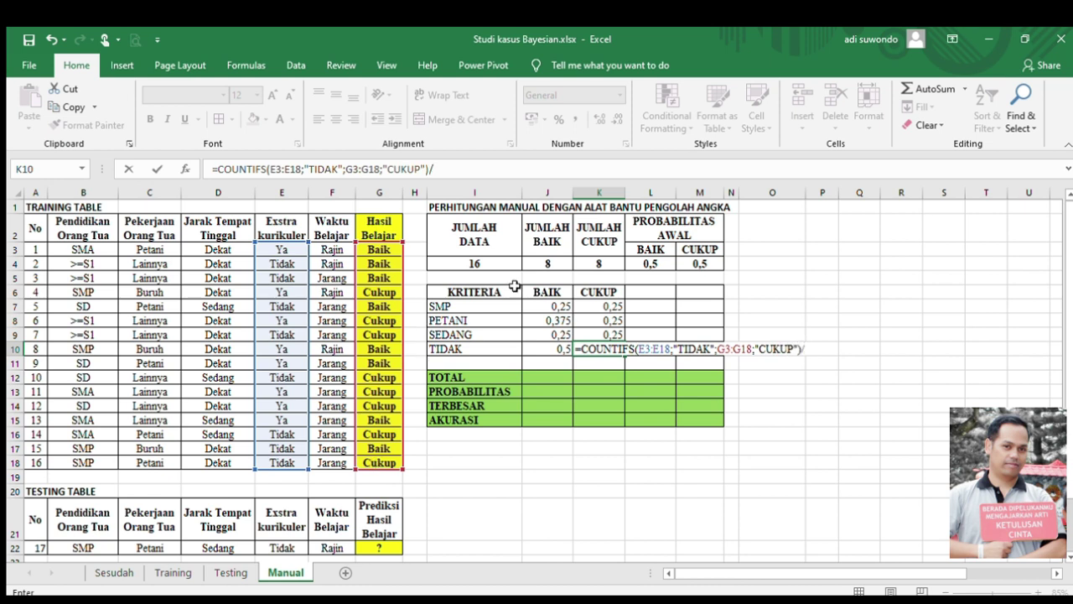
click(595, 265)
key(Return)
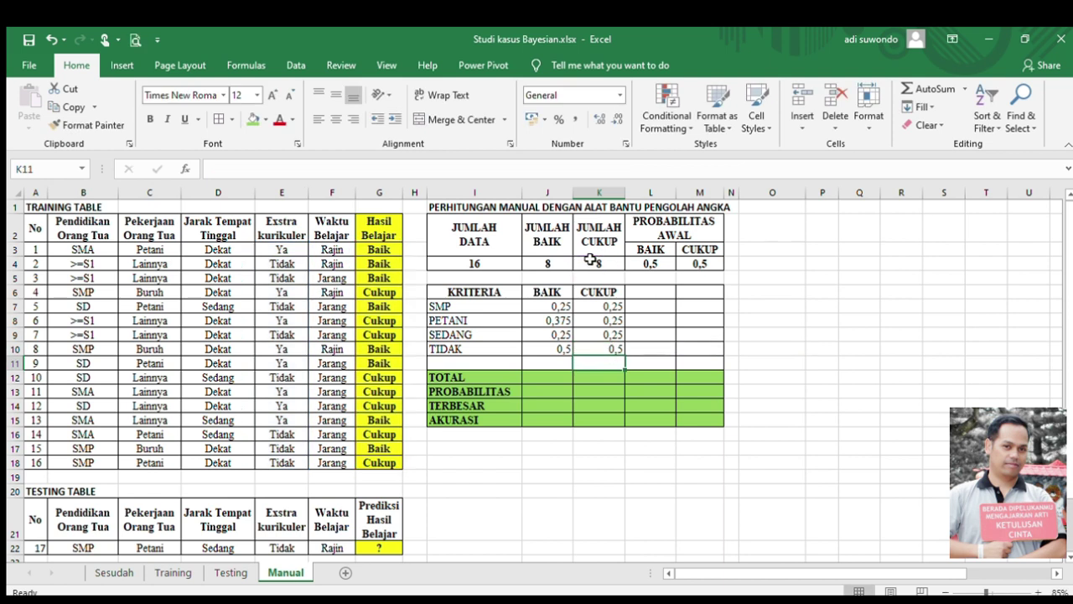
Step: Enter RAJIN as the fifth criterion in cell I11 of the KRITERIA column
click(498, 363)
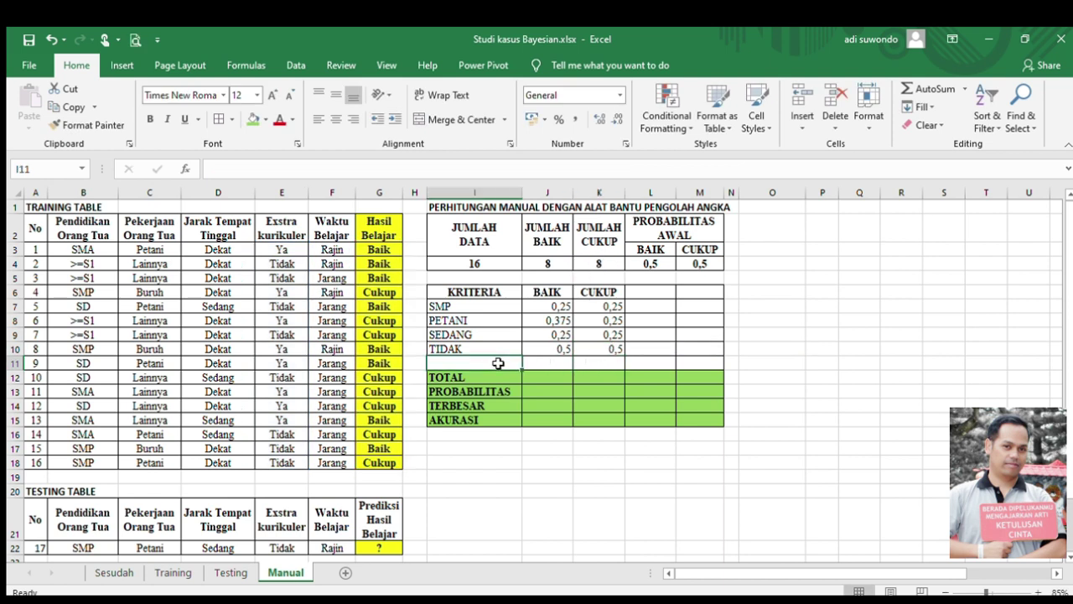
text(RAJIN)
key(Tab)
Step: Calculate the BAIK probability for RAJIN in cell J11 with =COUNTIFS(F3:F18;"RAJIN";G3:G18;"BAIK")/J4
text(=)
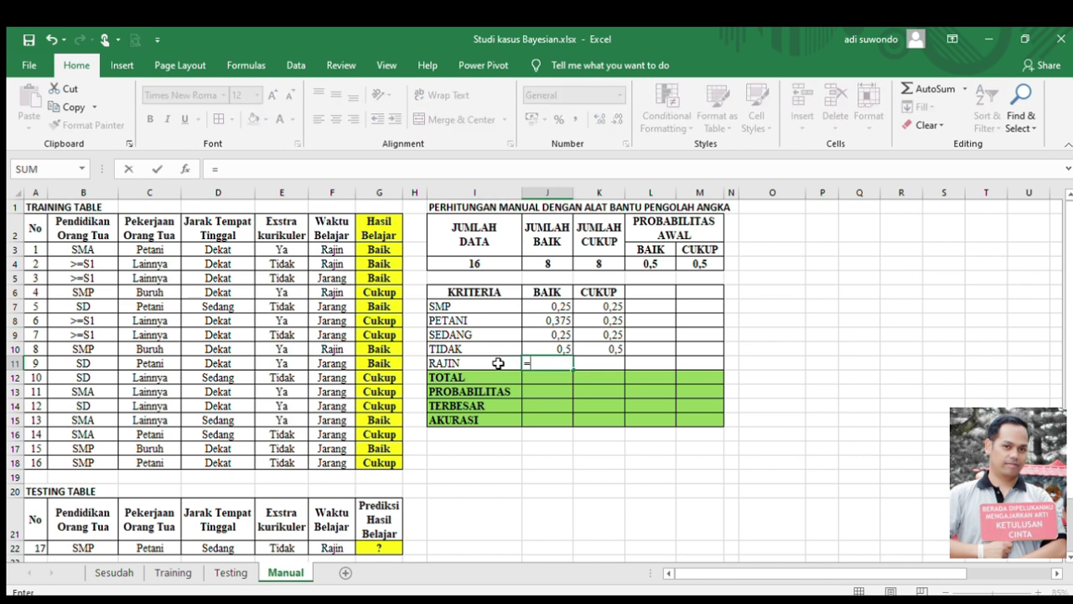
text(COUNTIFS()
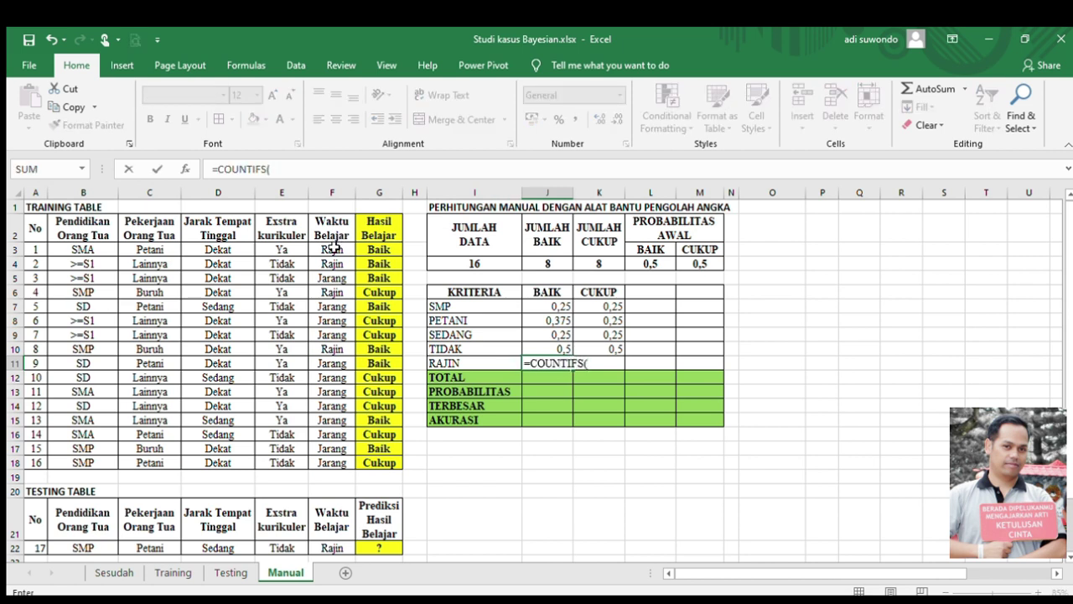
drag(334, 248, 326, 459)
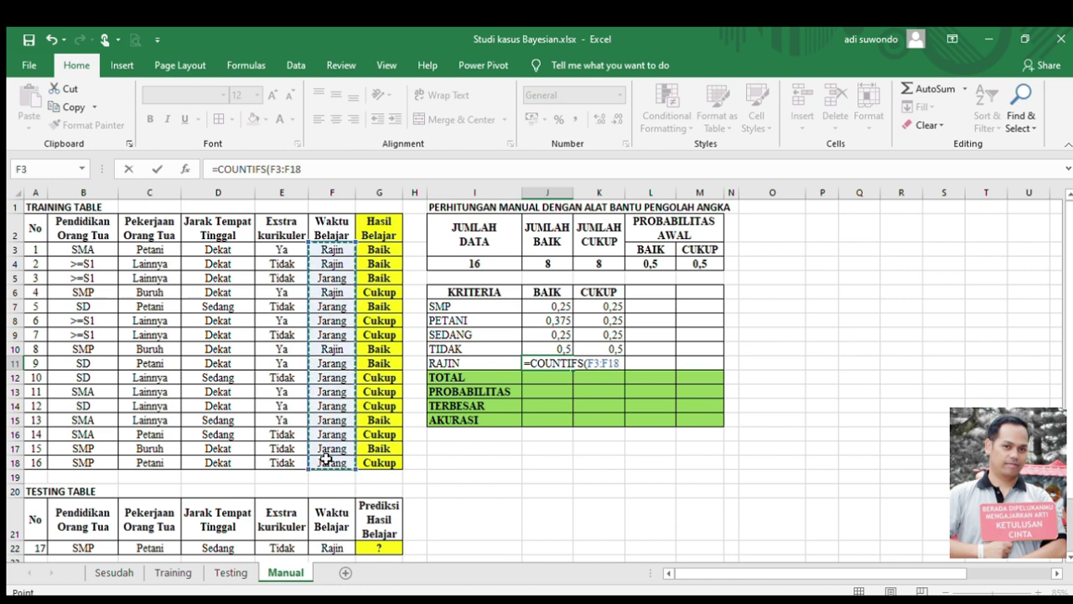
text(;"RAJIN)
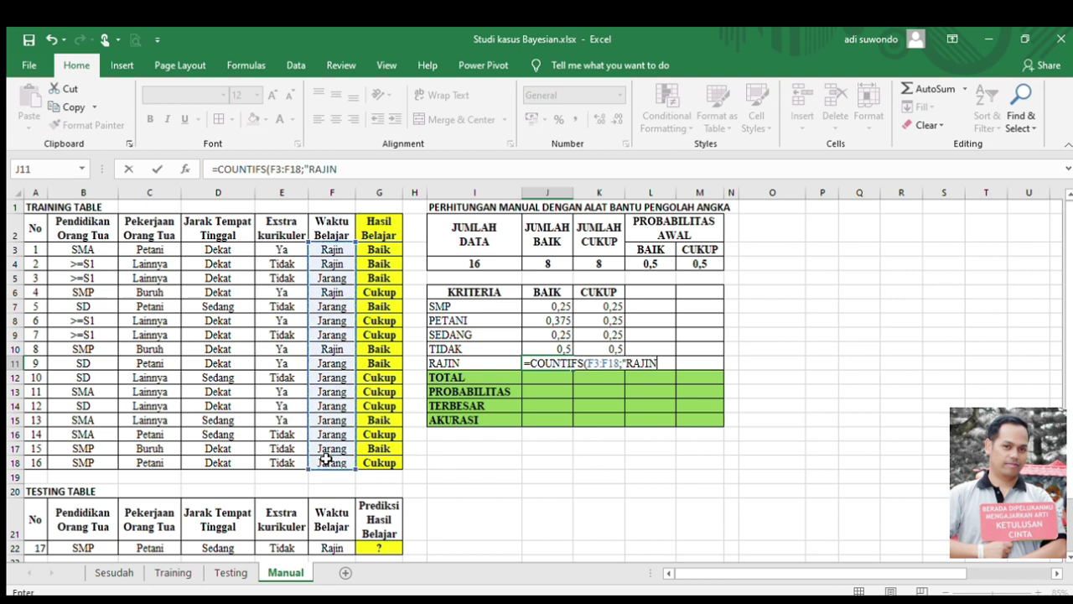
text(";)
drag(376, 249, 379, 457)
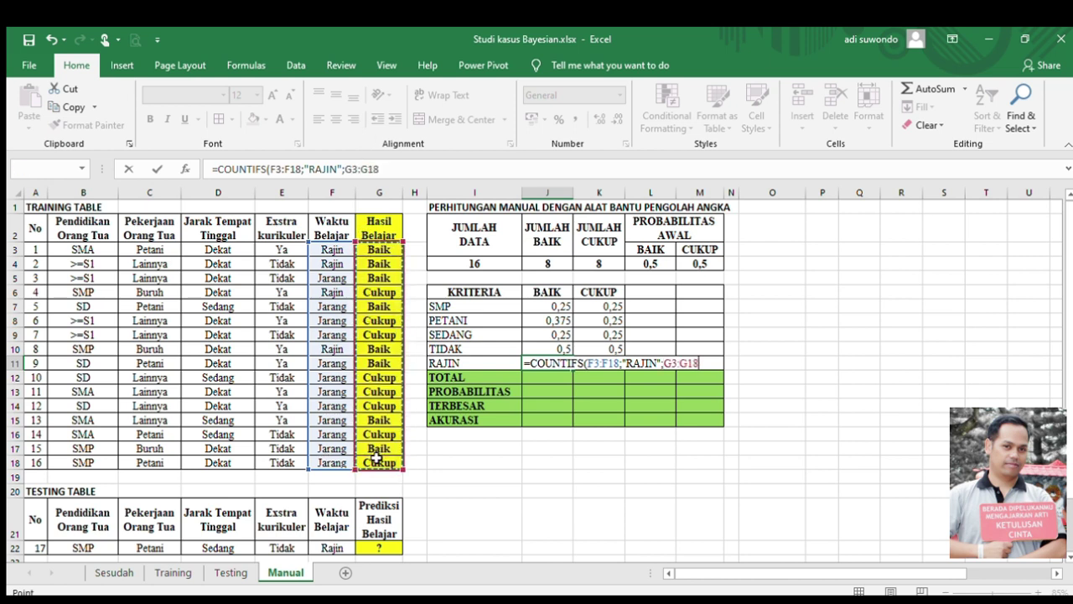
text(;"BAIK")
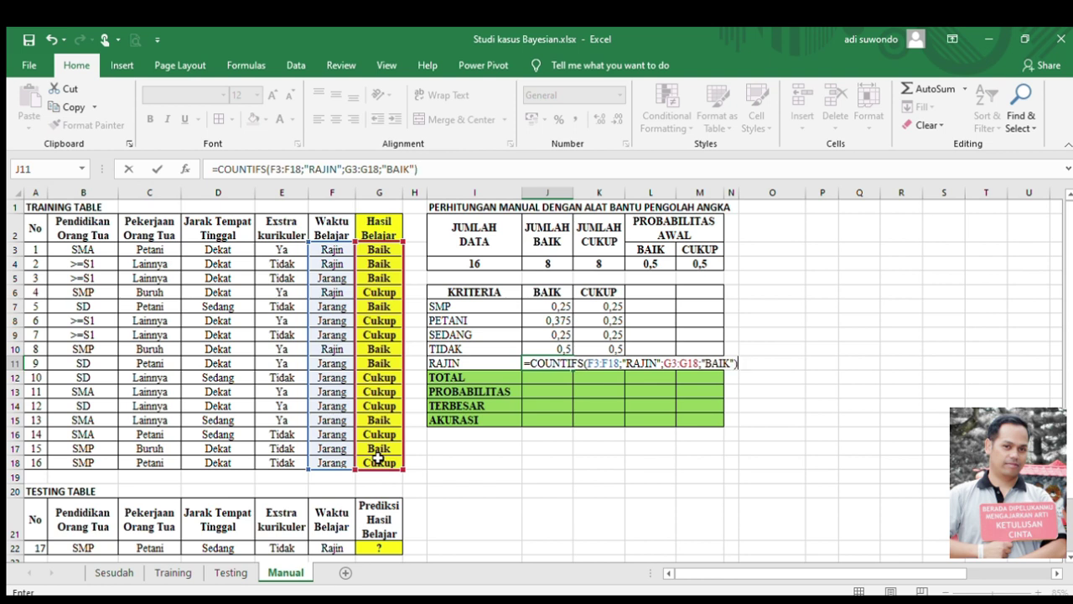
text()/)
click(557, 262)
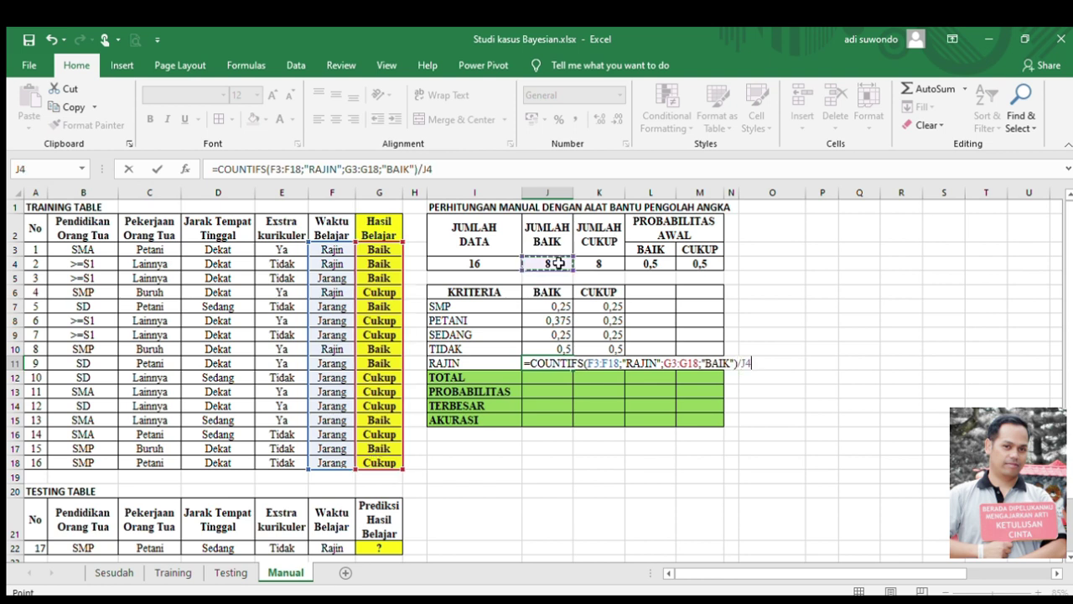
key(Return)
Step: Calculate the CUKUP probability for RAJIN in cell K11 with =COUNTIFS(F3:F18;"RAJIN";G3:G18;"CUKUP")/K4
click(605, 365)
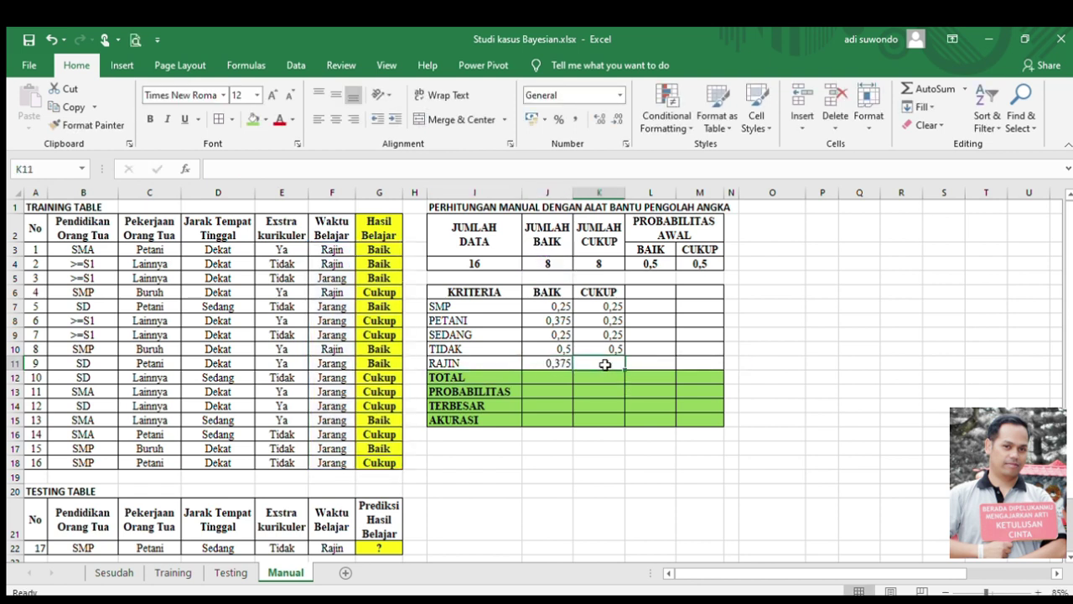
text(=CO)
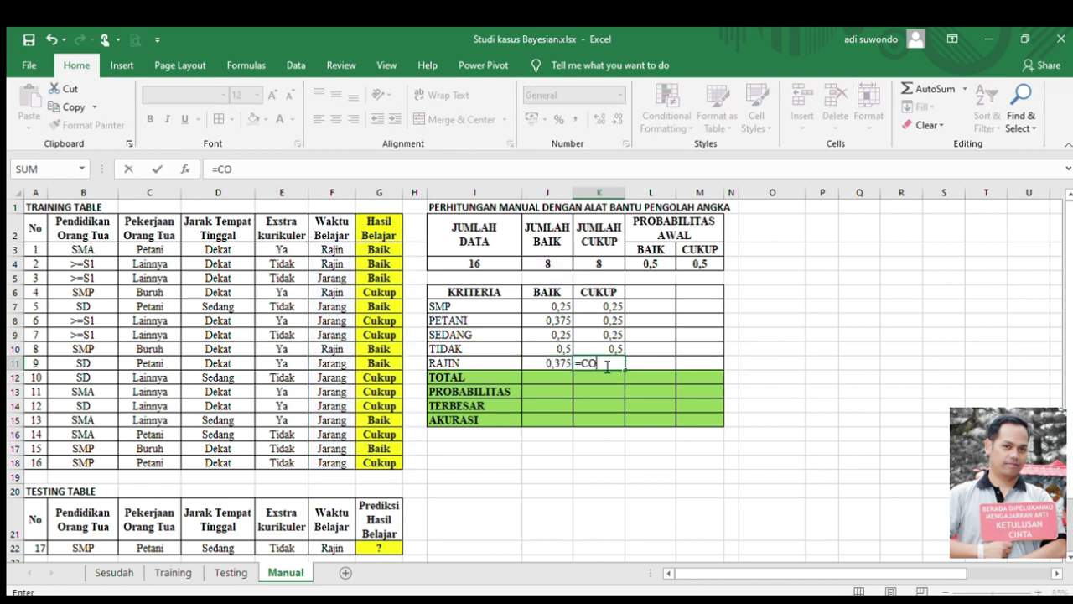
text(UNTIFS()
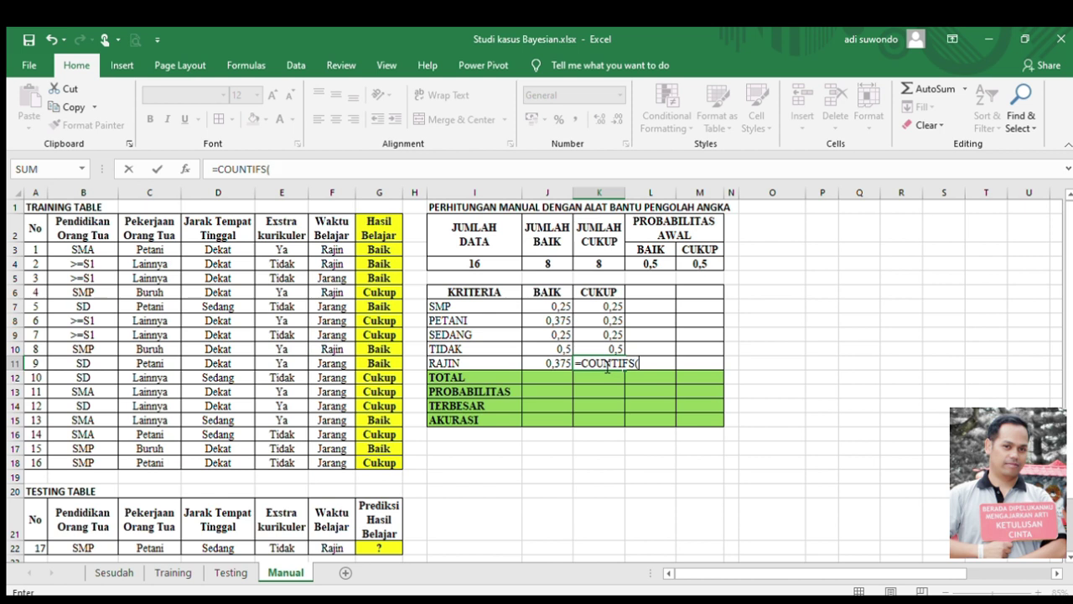
drag(333, 250, 327, 460)
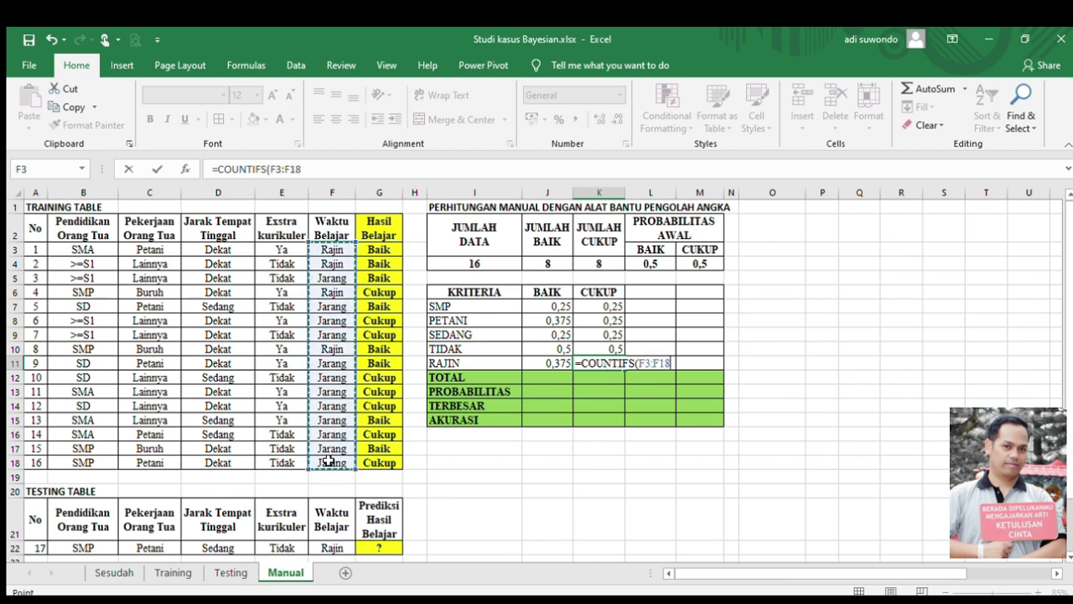
text(;"RAJIN";)
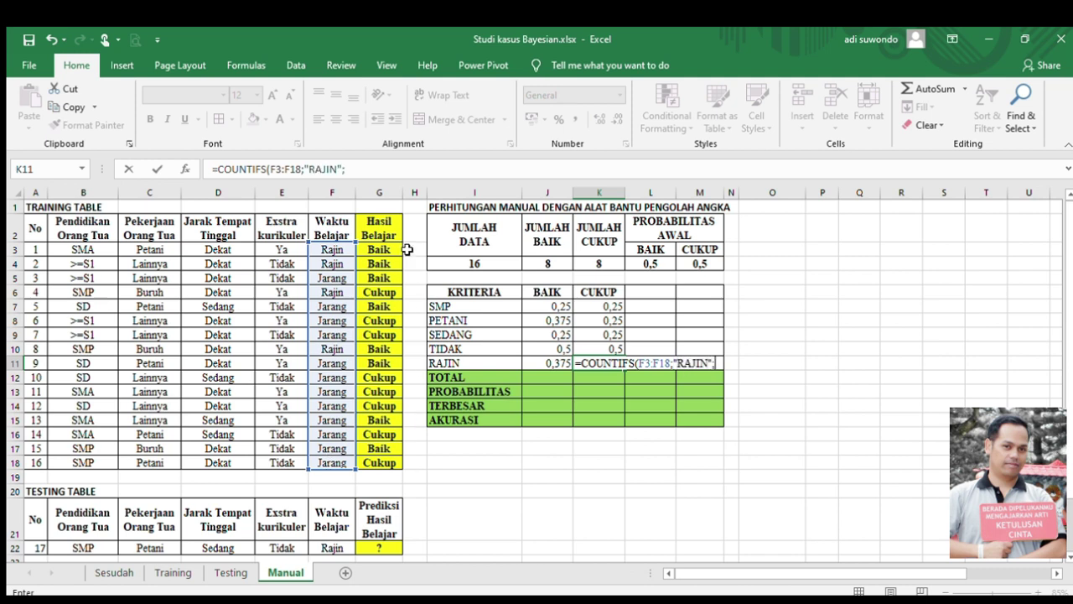
drag(383, 250, 377, 463)
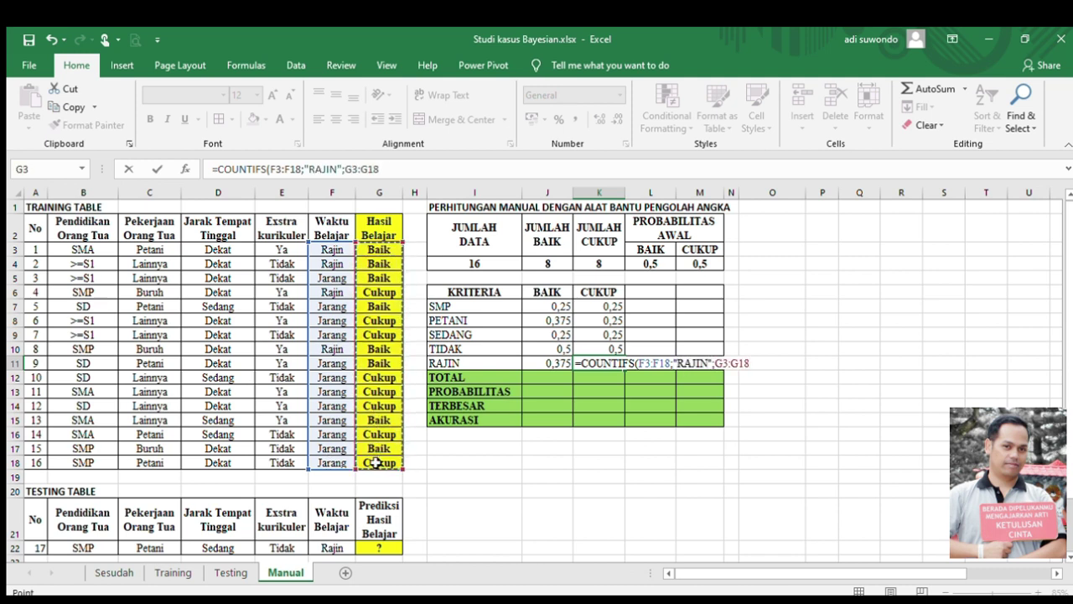
text(;"CUKUP)
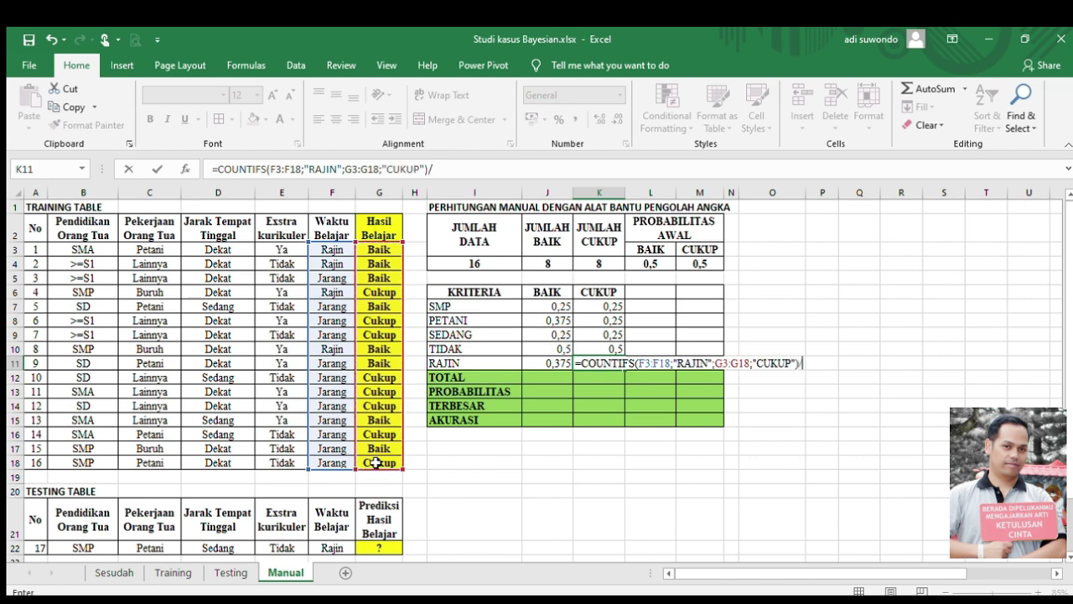
text(")/)
click(590, 264)
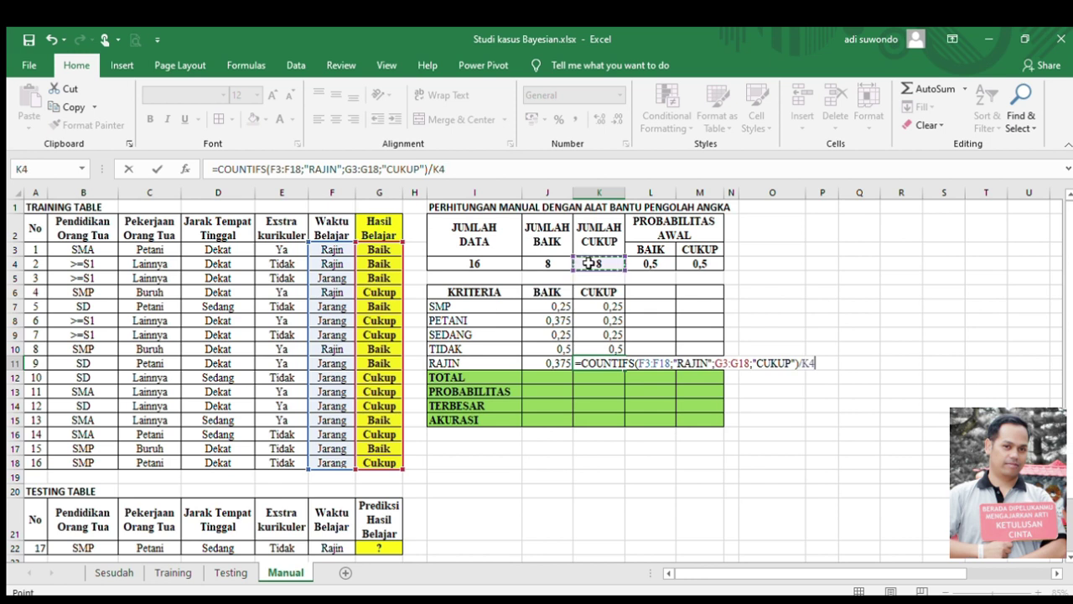
key(Return)
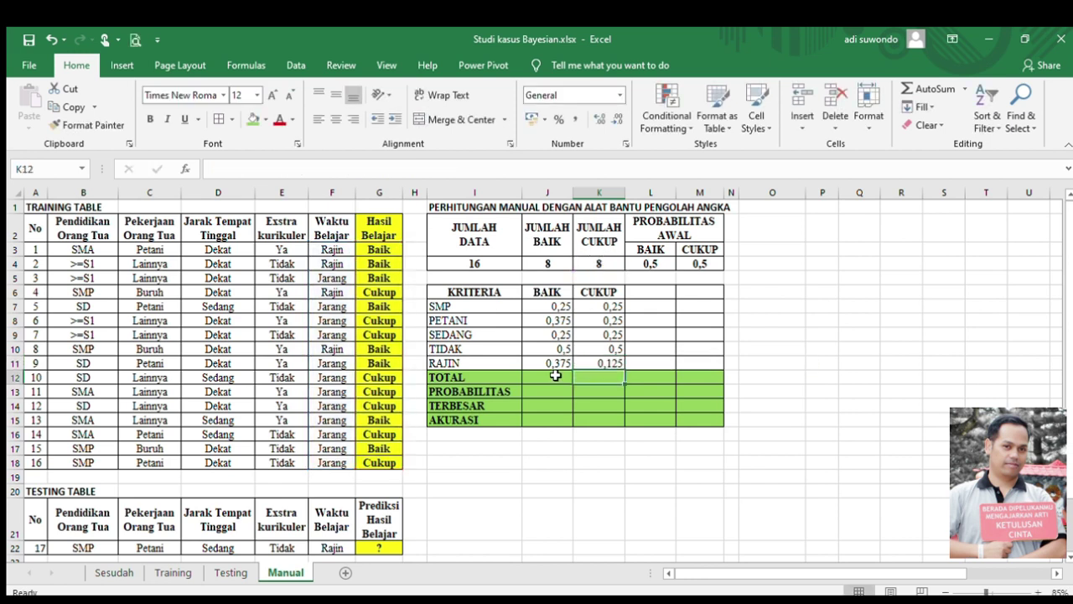
Step: Calculate the BAIK TOTAL in cell J12 with =PRODUCT(J7:J11) and fill the formula across to K12 for CUKUP
click(549, 378)
text(=)
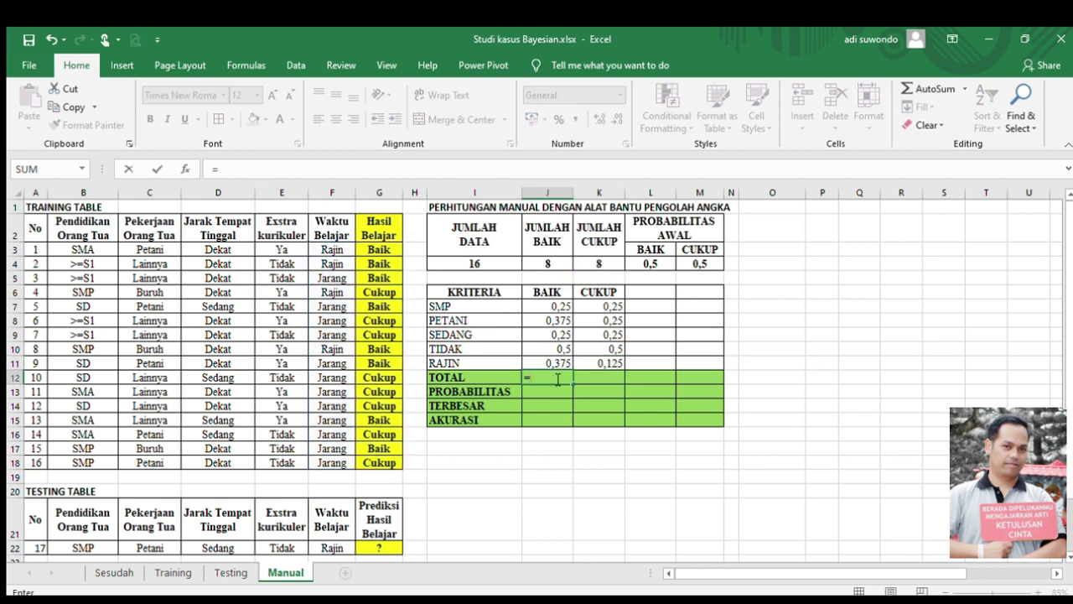
text(PROCUDT)
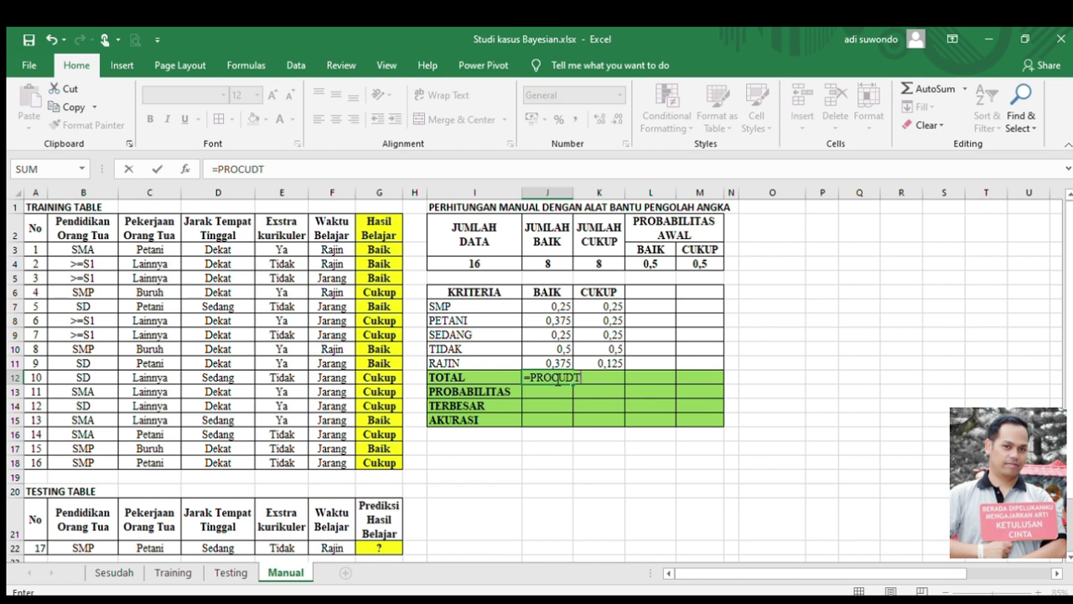
key(BackSpace)
key(BackSpace)
key(BackSpace)
key(BackSpace)
key(BackSpace)
key(BackSpace)
key(BackSpace)
text(PRODUCT()
drag(537, 307, 545, 358)
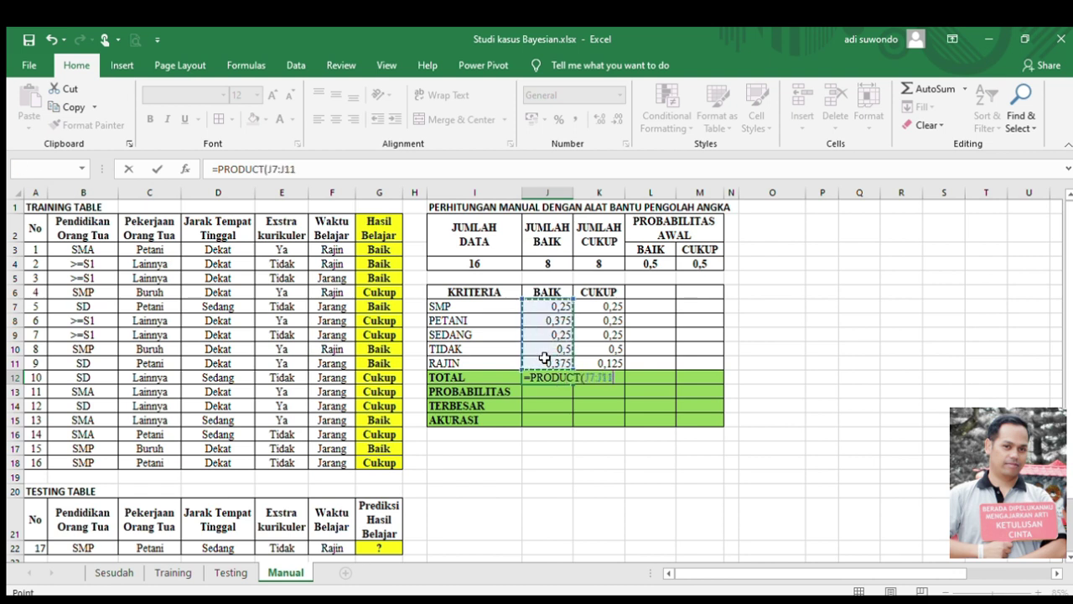
text())
key(Return)
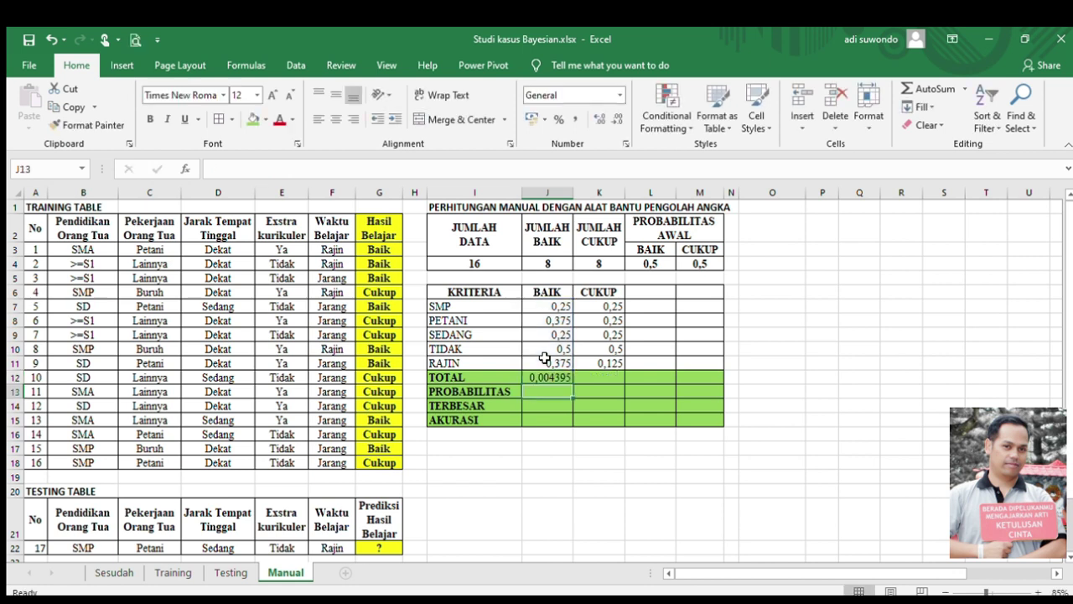
key(Up)
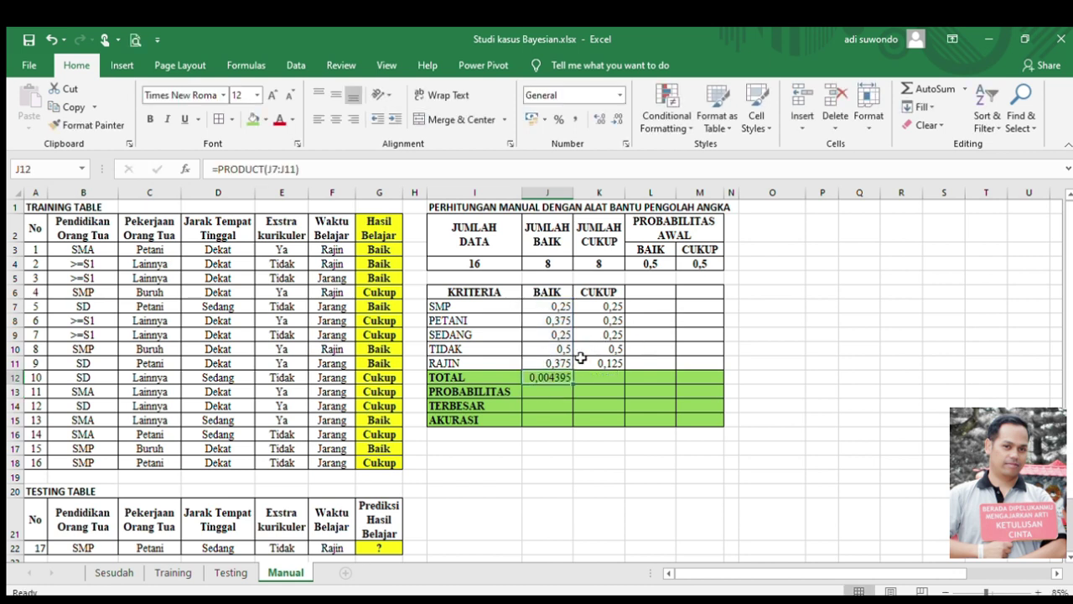
drag(573, 383, 617, 383)
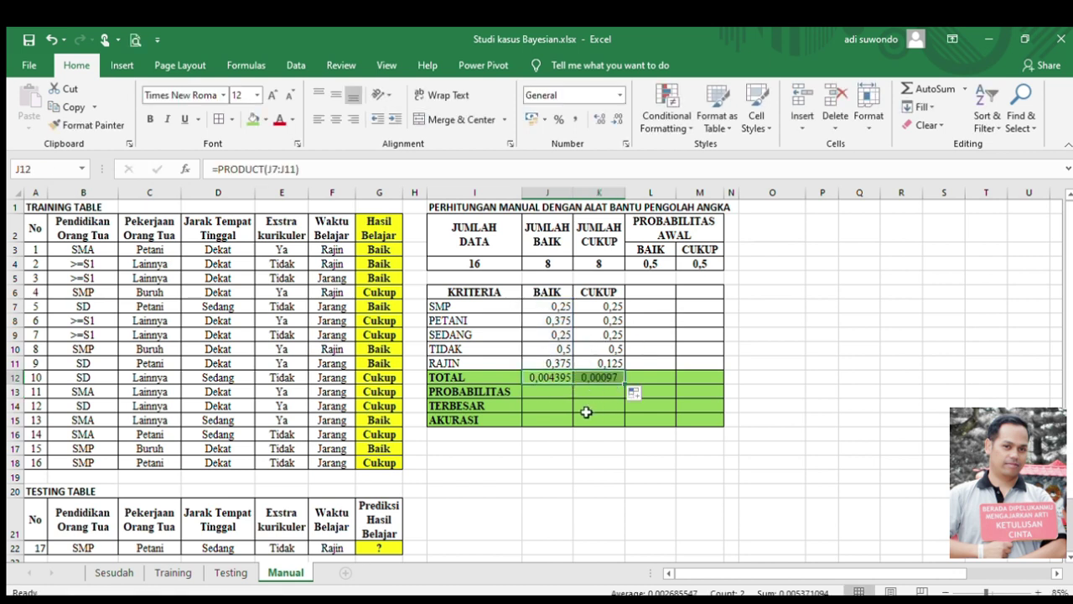
Step: Calculate the BAIK PROBABILITAS in cell J13 with =J12*L4
click(557, 392)
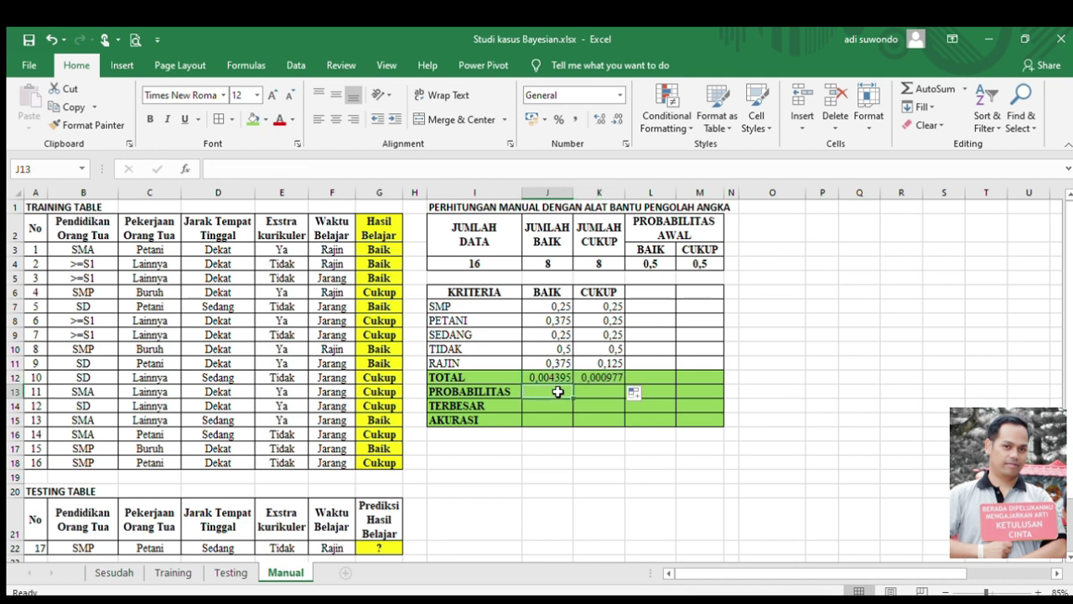
text(=)
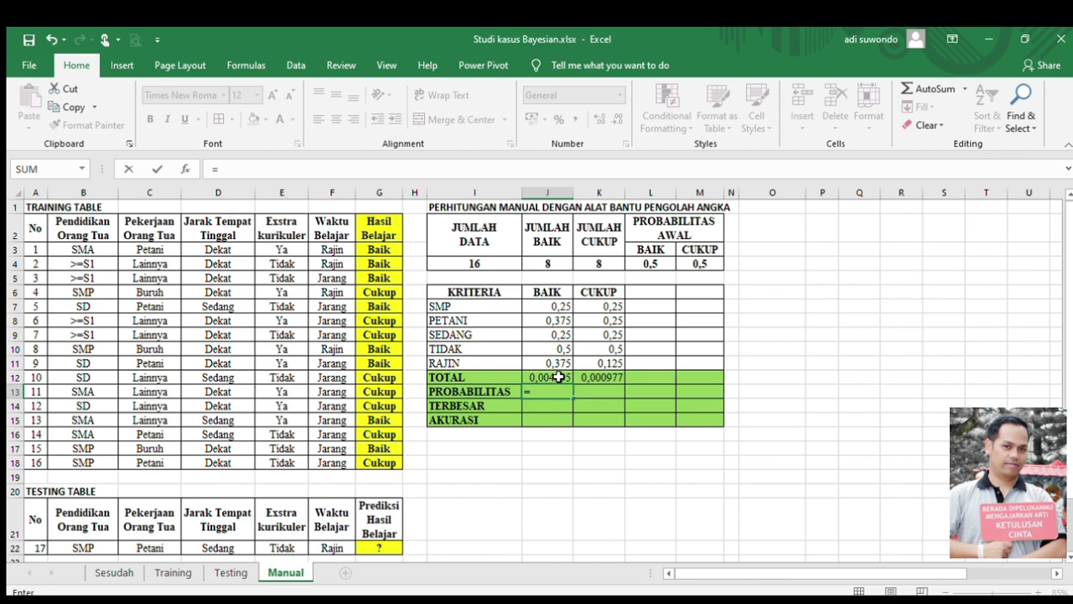
click(559, 378)
text(*)
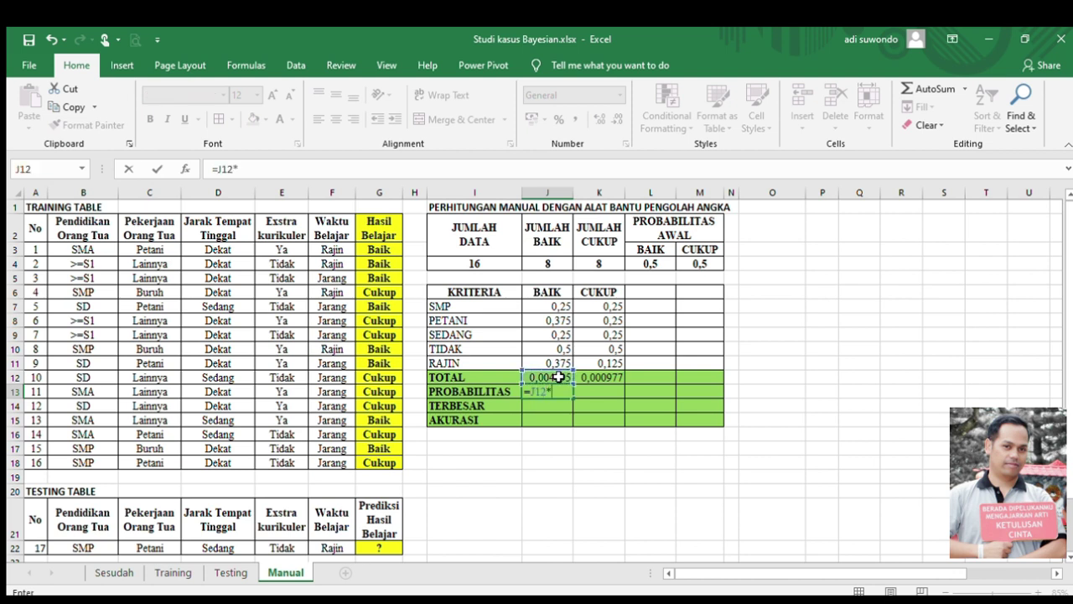
click(657, 264)
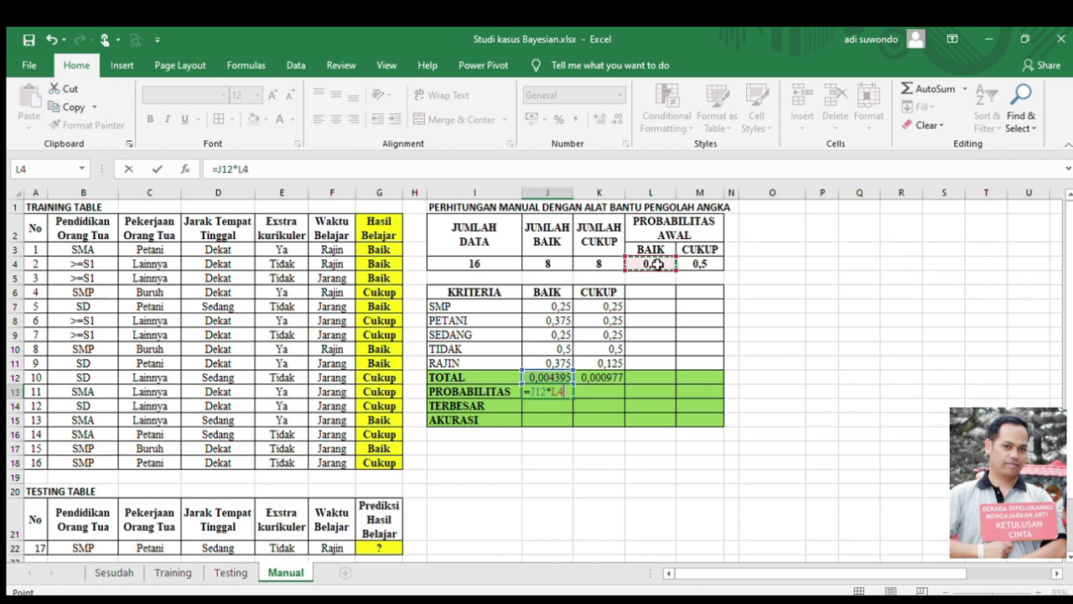
key(Return)
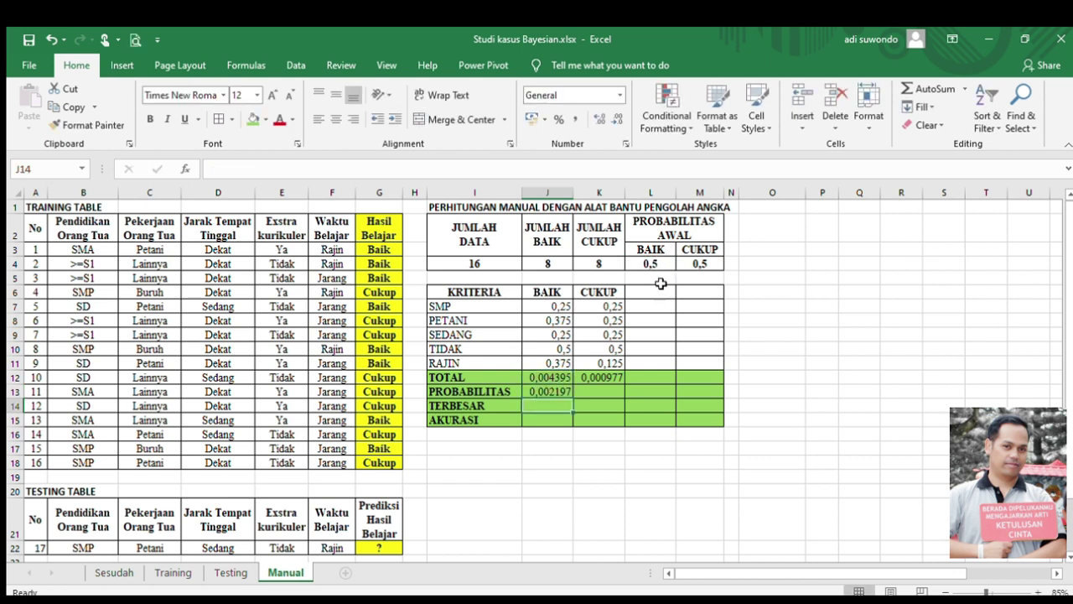
Step: Calculate the CUKUP PROBABILITAS in cell K13 with =K12*M4
click(609, 392)
text(=)
click(604, 377)
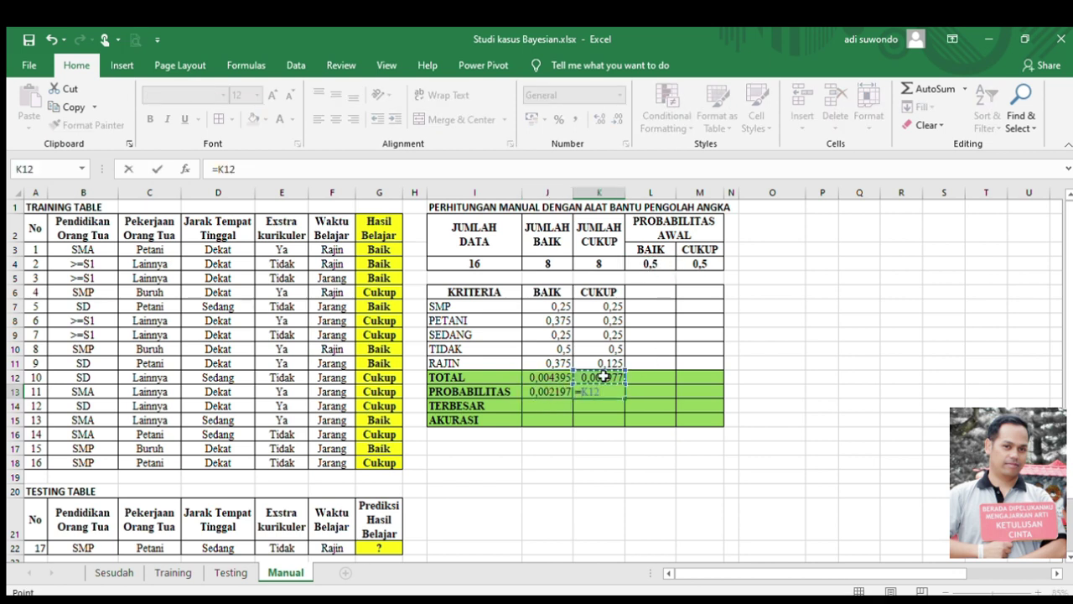
text(*)
click(701, 263)
key(Return)
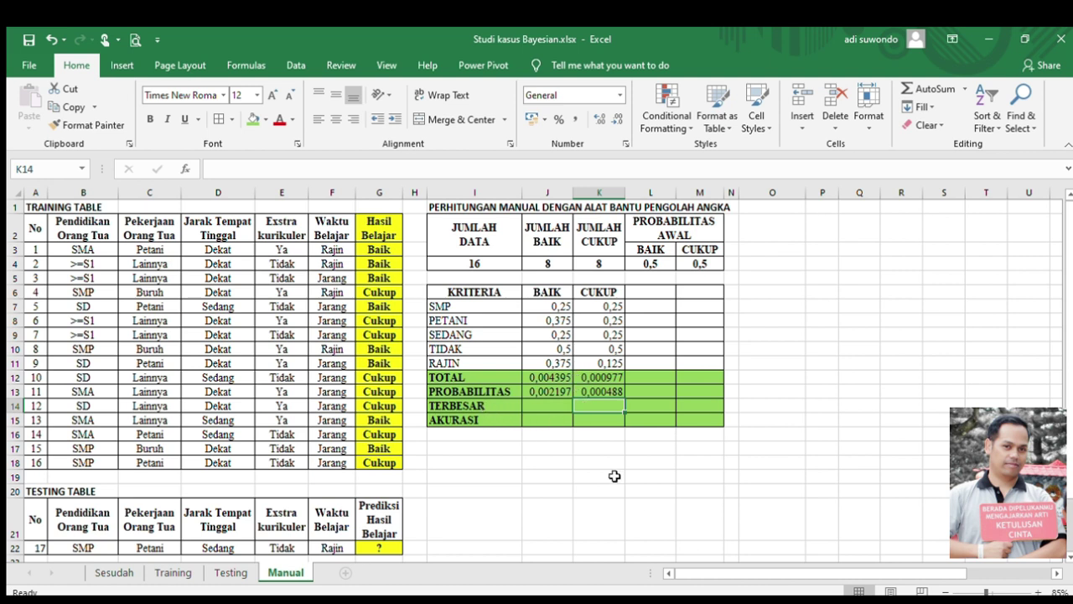
Step: Fill in the TERBESAR value in cell J14 by referencing the BAIK probability with =J13
click(553, 403)
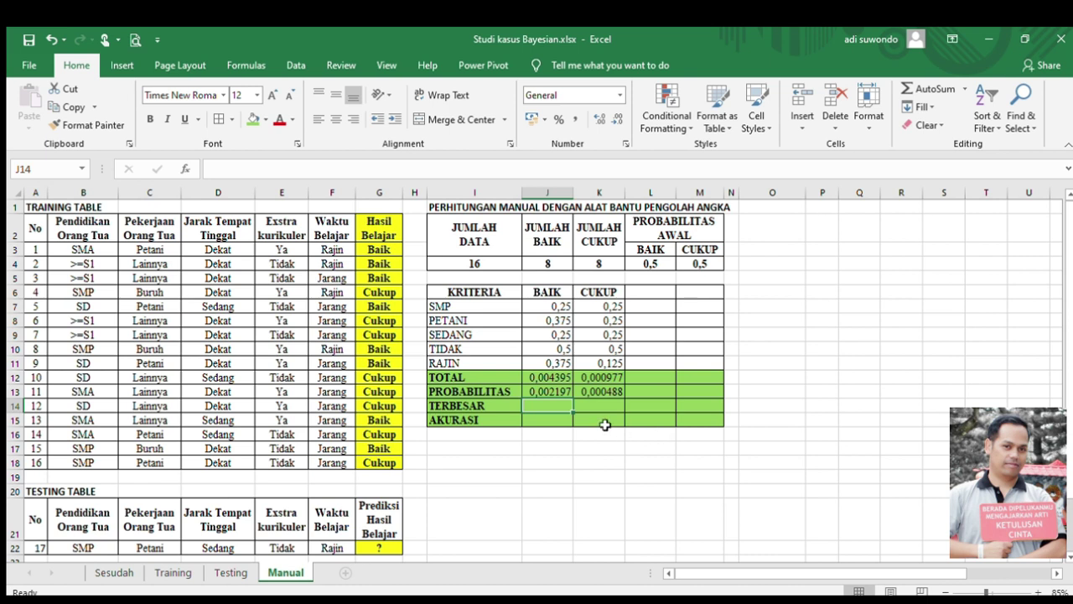
text(=)
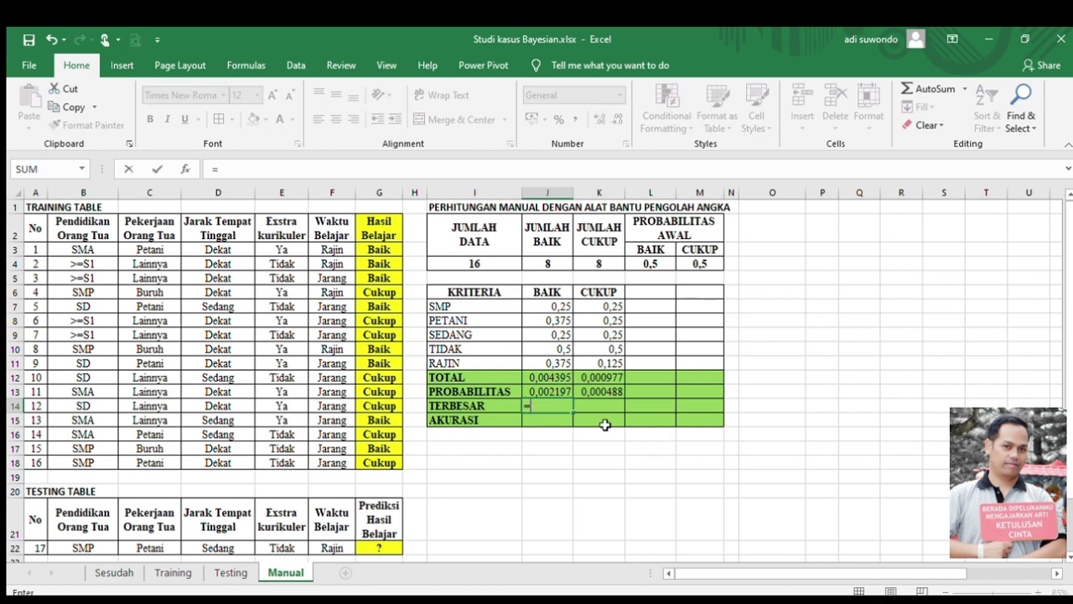
click(559, 390)
key(Return)
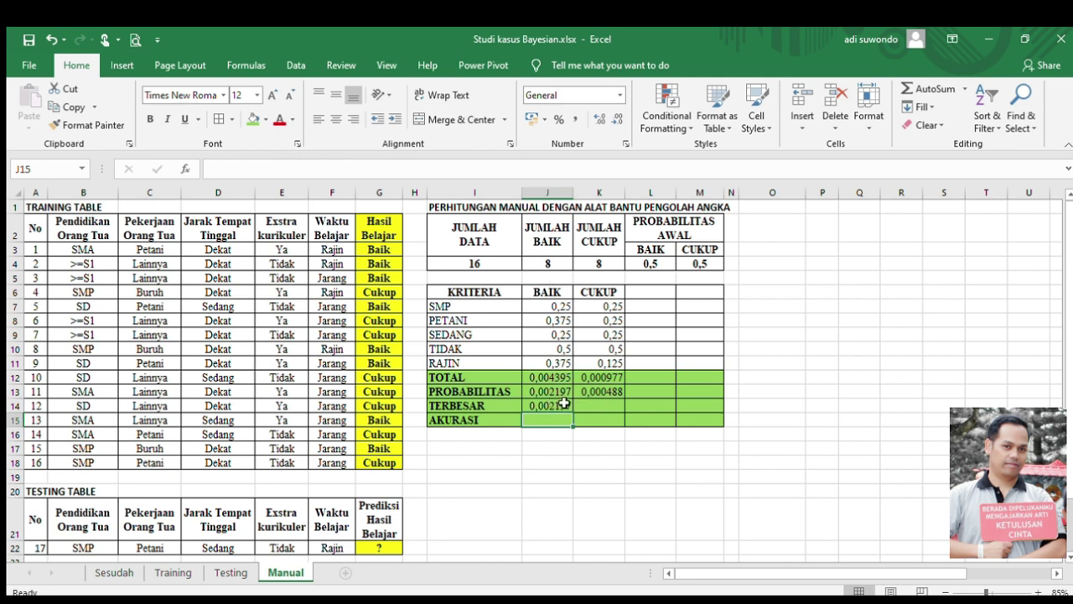
Step: Enter BAIK in cell I22 beside the testing record
click(453, 547)
text(B)
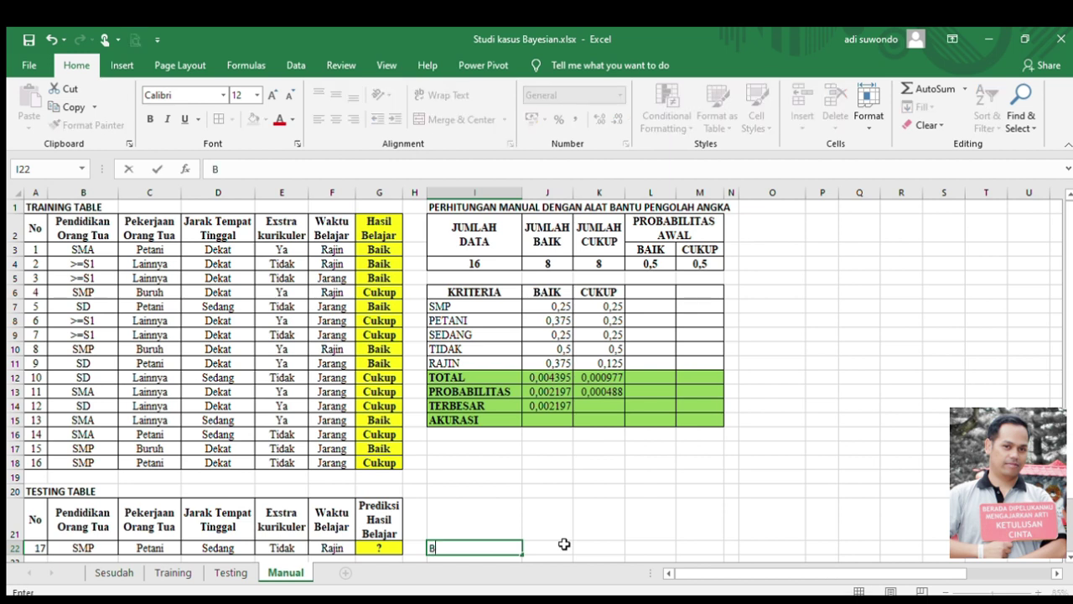
text(AIK)
scroll(564, 544, down, 1)
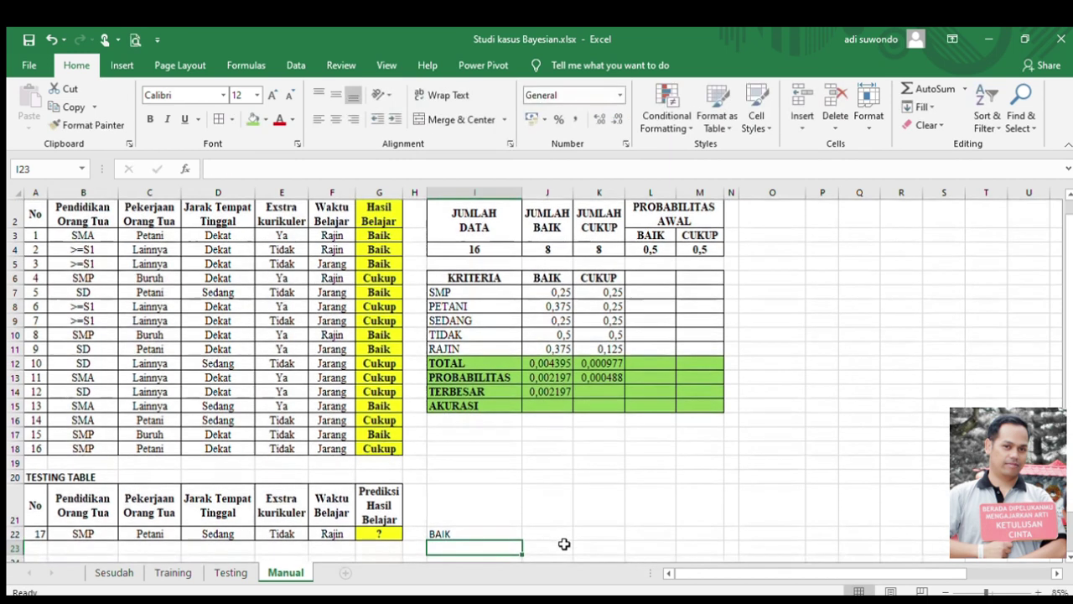
click(438, 534)
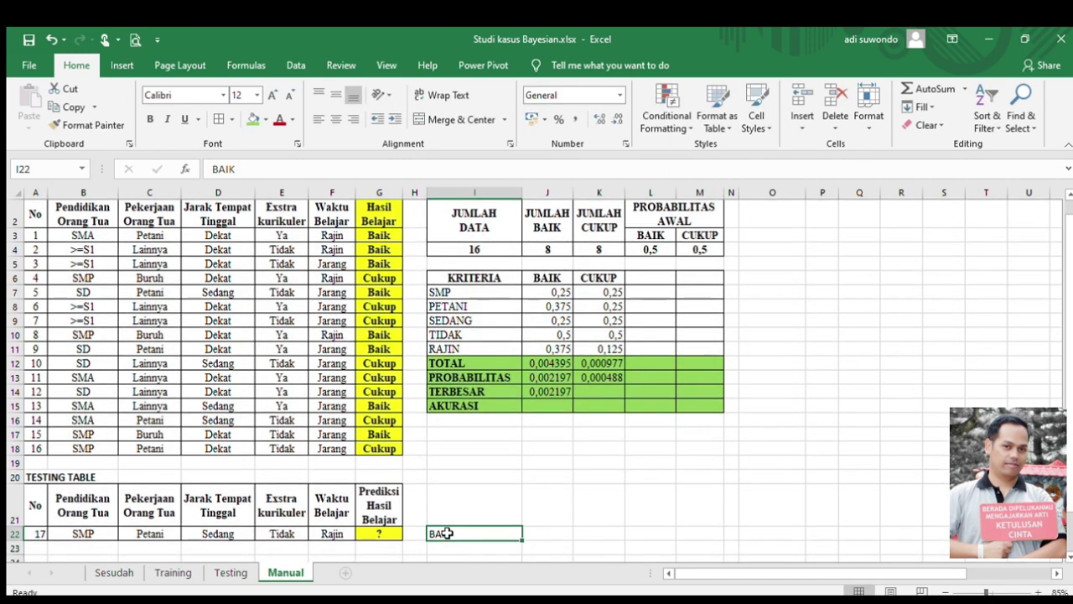
Step: Calculate the BAIK AKURASI in cell J15 with =J13/(J13+K13)*100% and format it as a percentage
click(545, 402)
text(=)
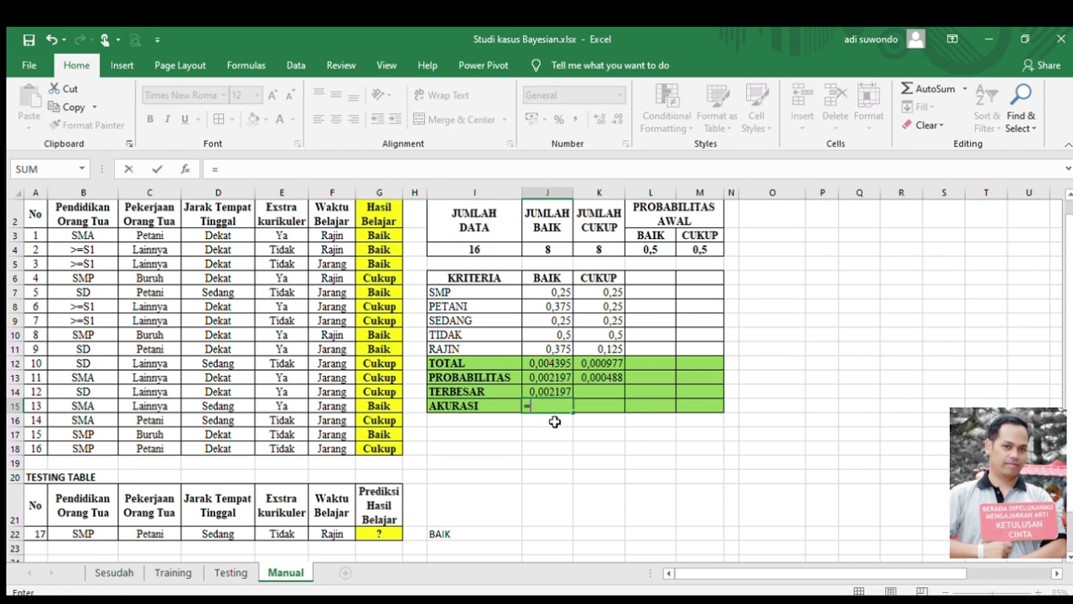
click(557, 377)
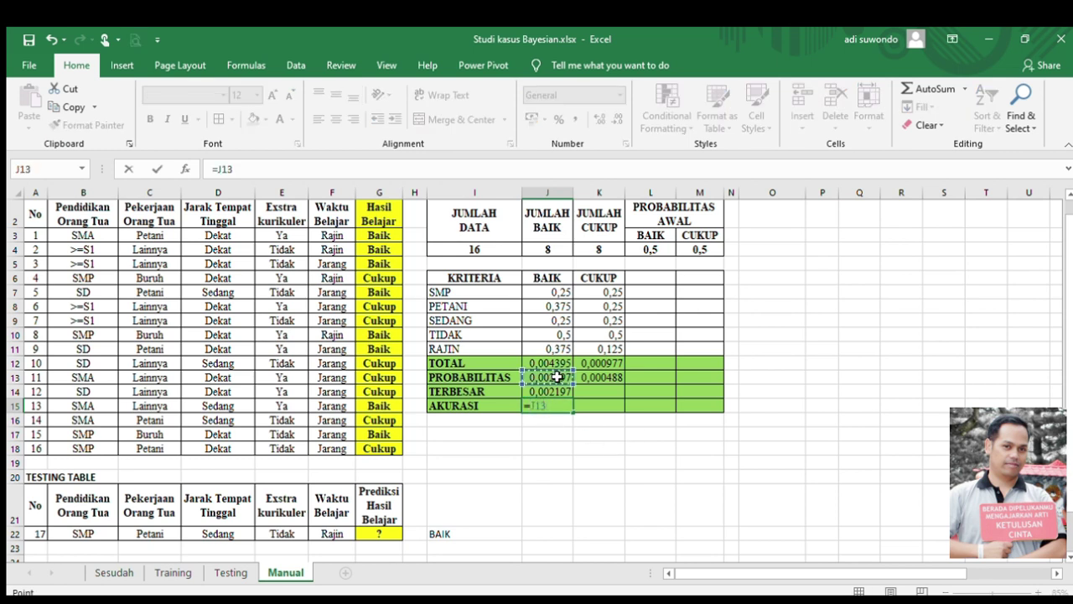
text(/()
click(556, 376)
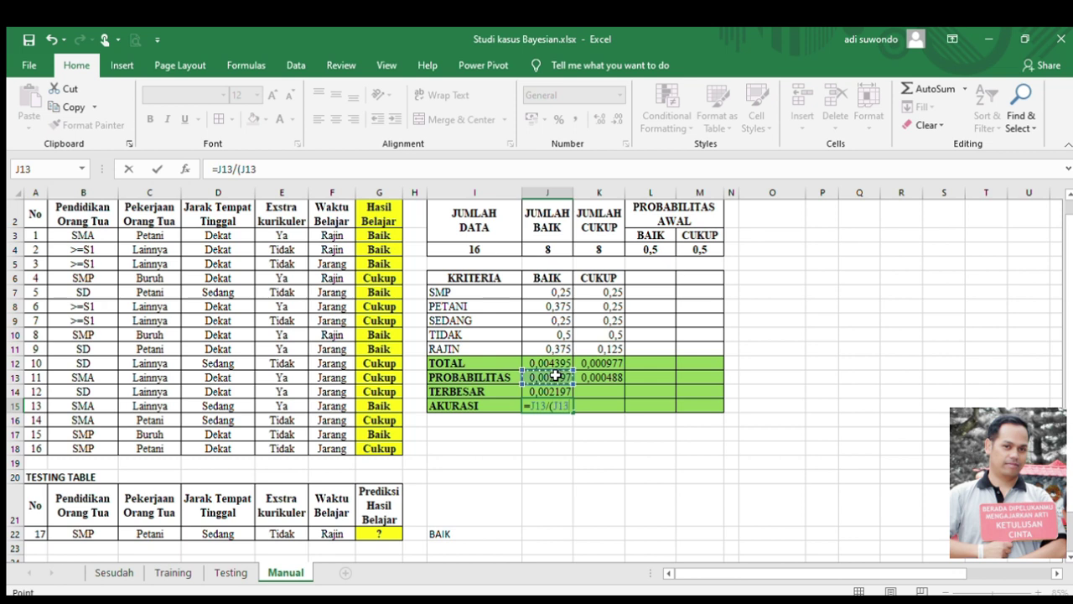
text(+)
click(599, 377)
text()*100)
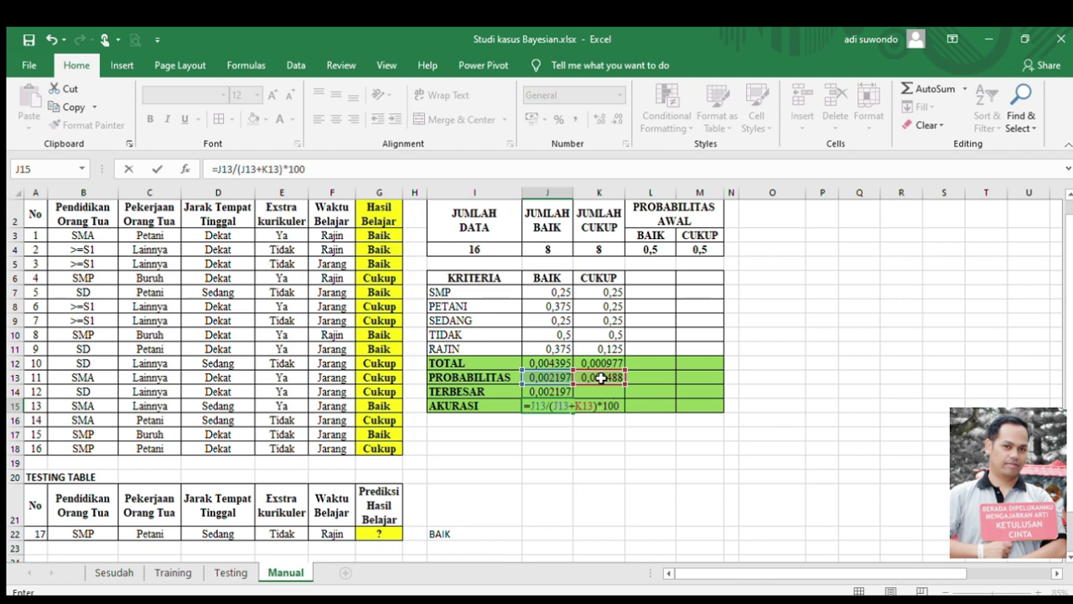
text(%)
key(Return)
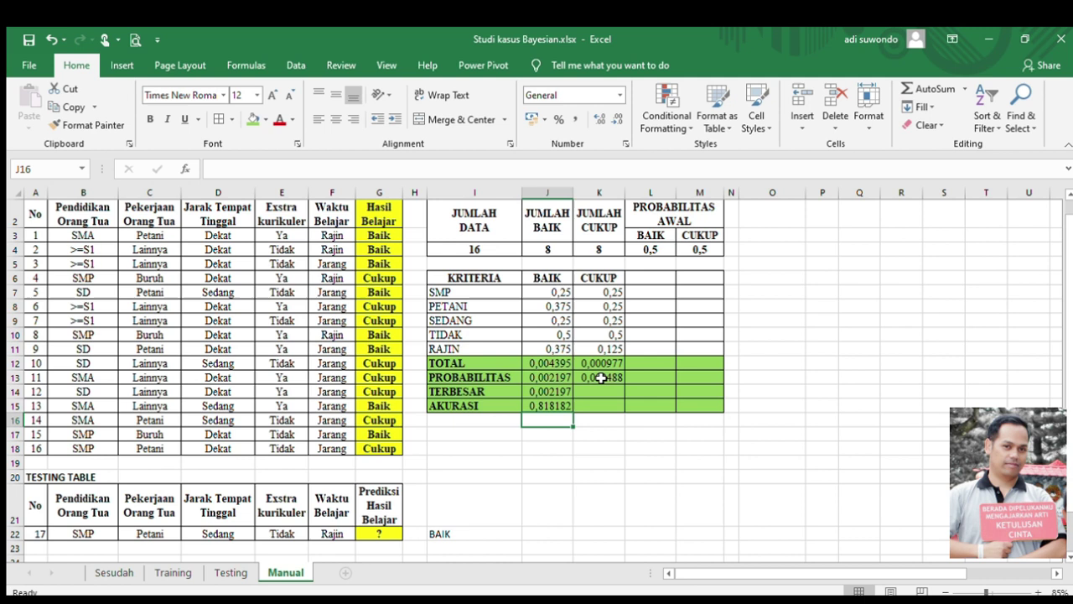
click(551, 406)
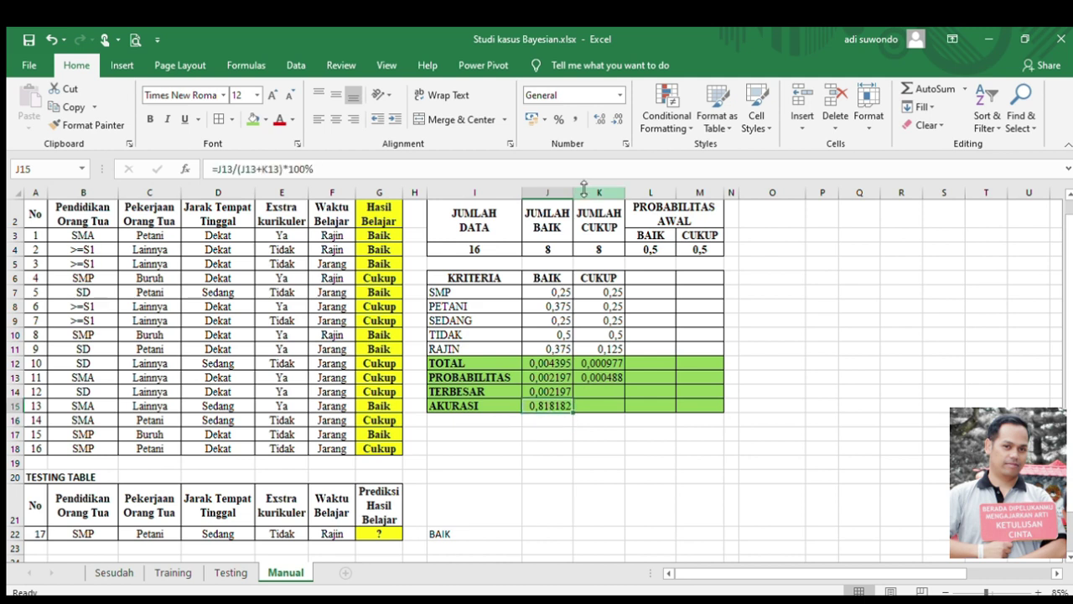
click(558, 118)
Step: Calculate the CUKUP AKURASI in cell K15 with =K13/(J13+K13)*100% and format it as a percentage
click(604, 405)
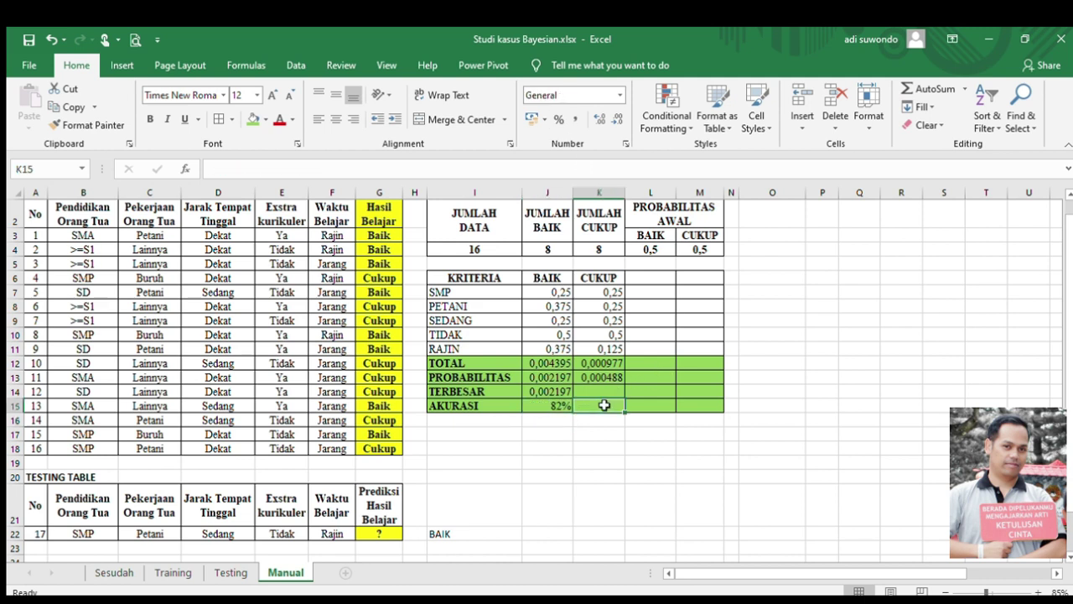
text(=)
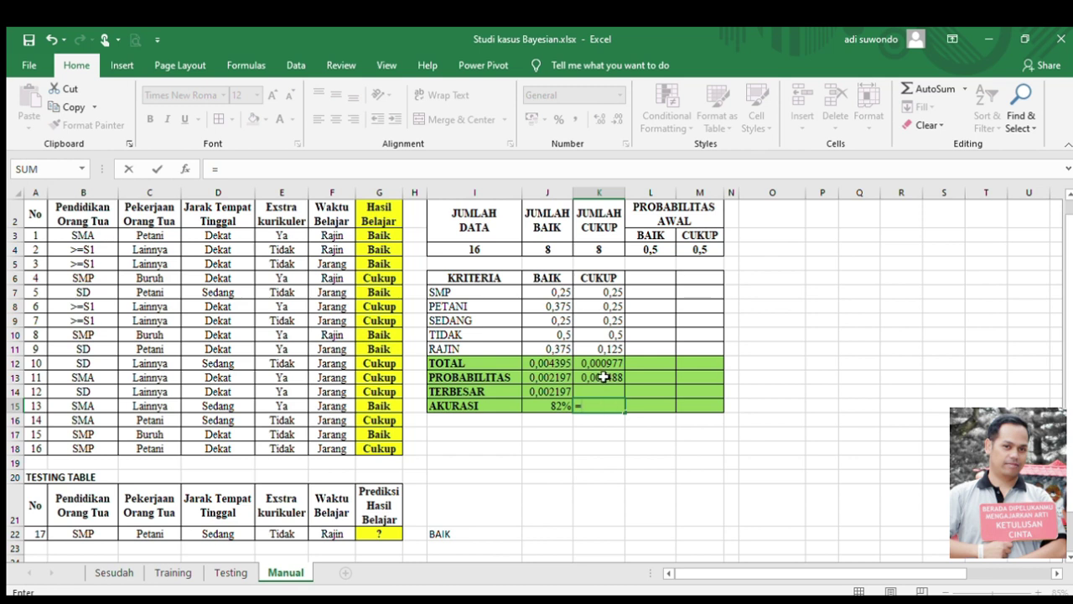
click(604, 377)
text(/)
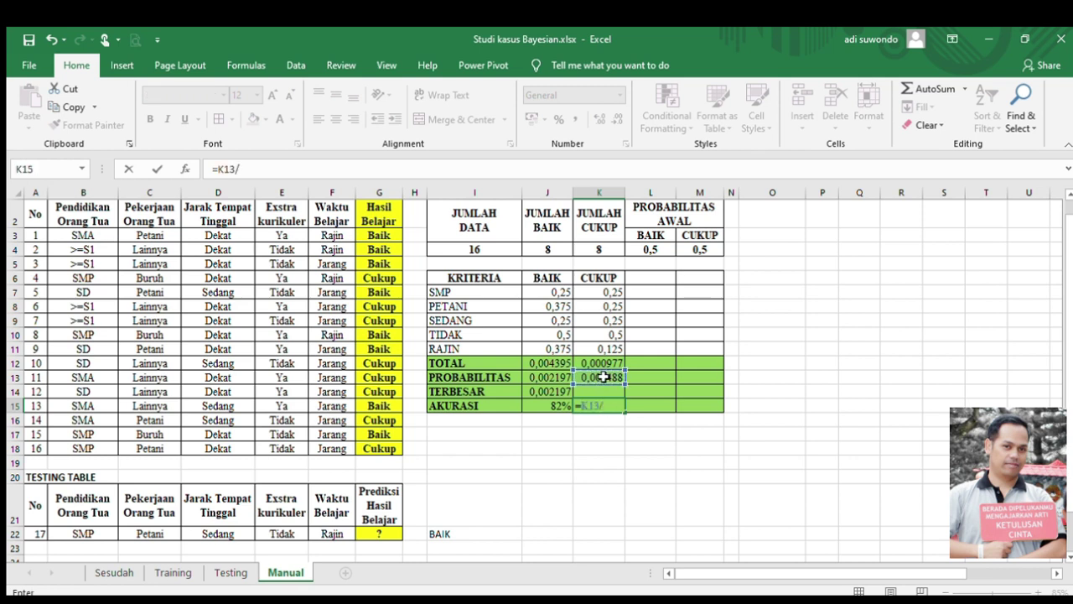
text(()
click(546, 377)
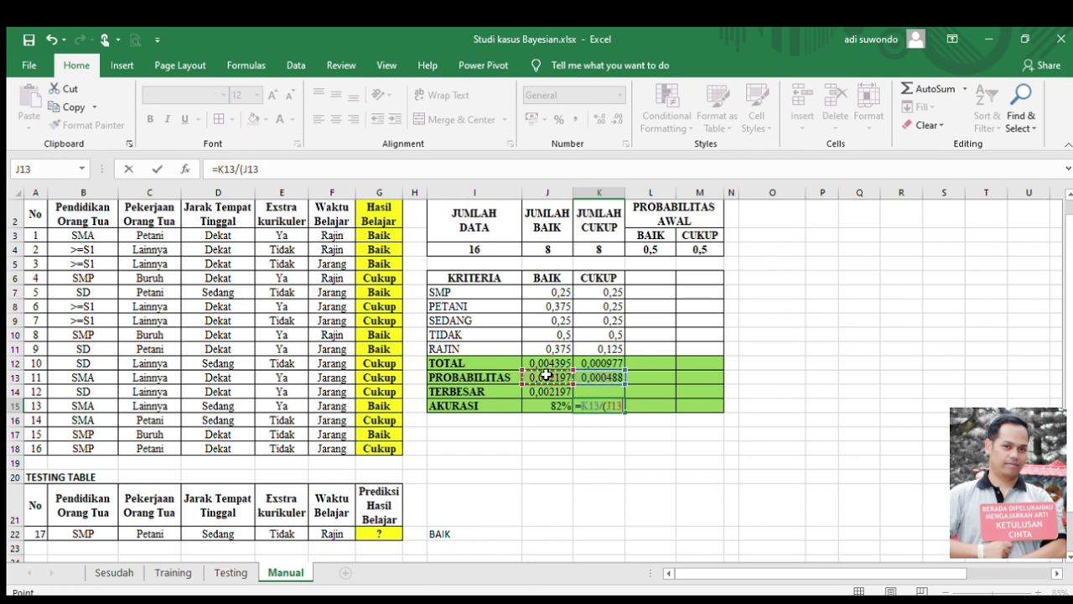
text(+)
click(590, 377)
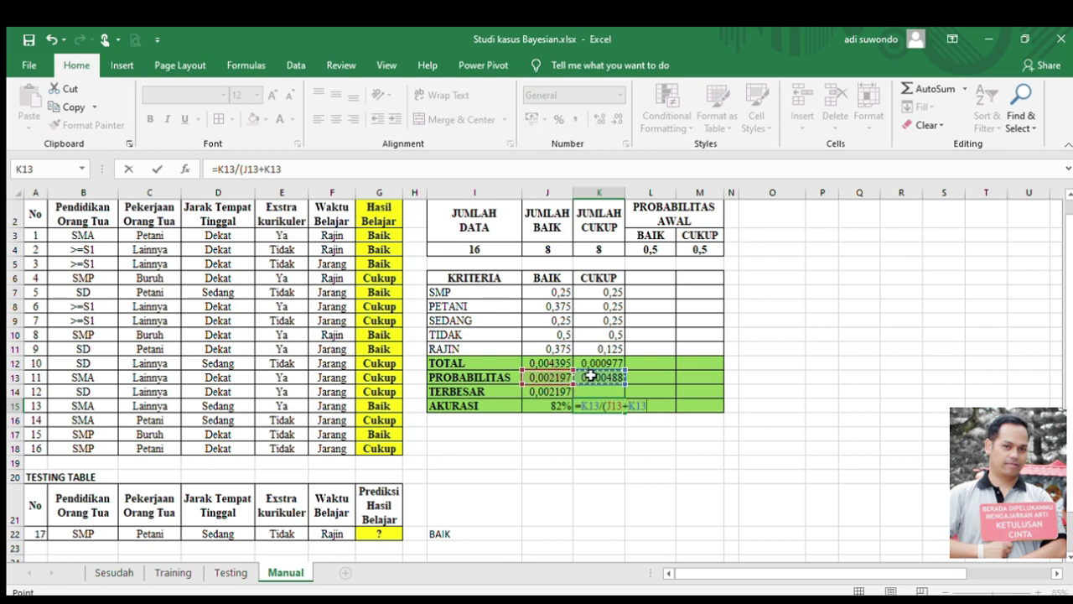
text()*10)
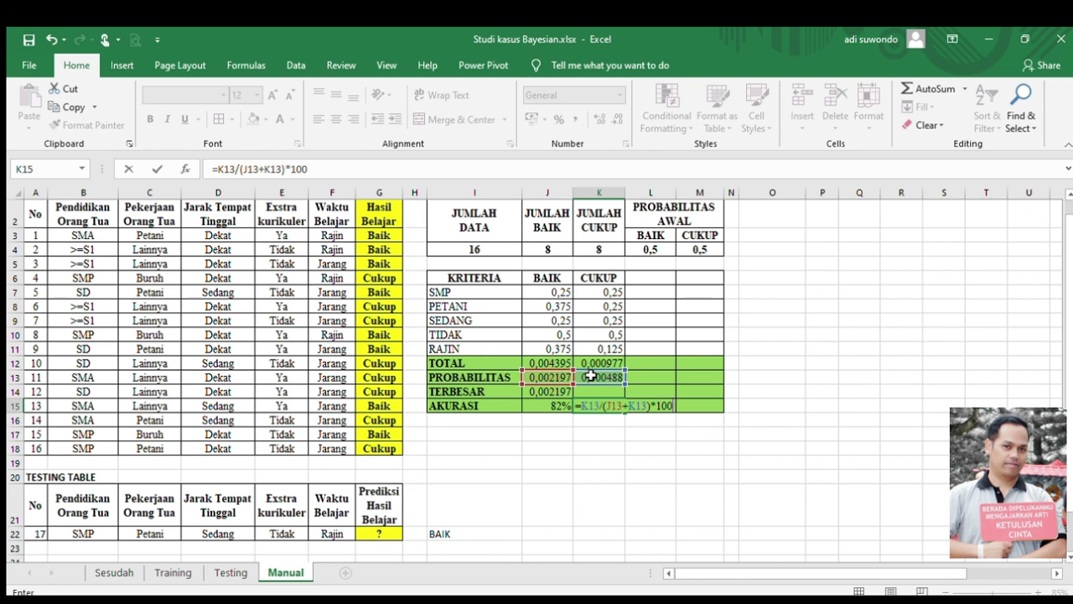
text(0)
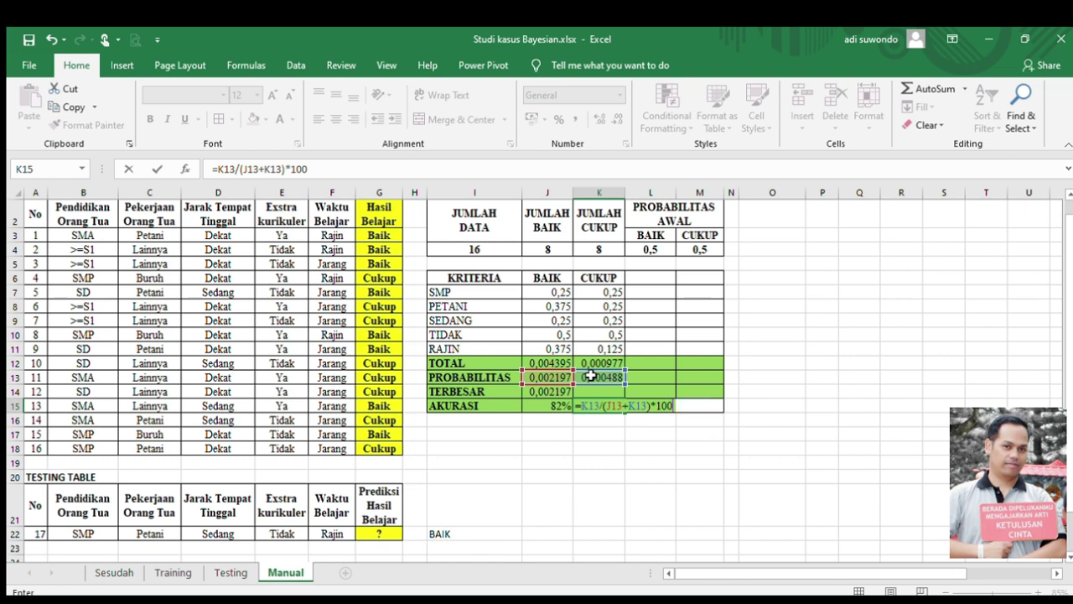
text(%)
key(Return)
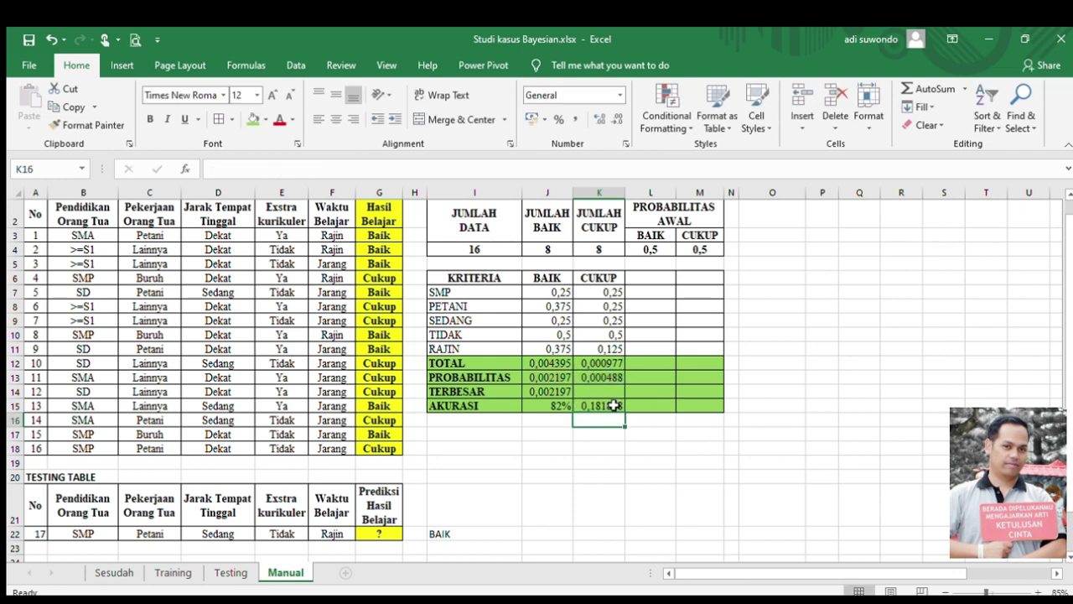
click(613, 406)
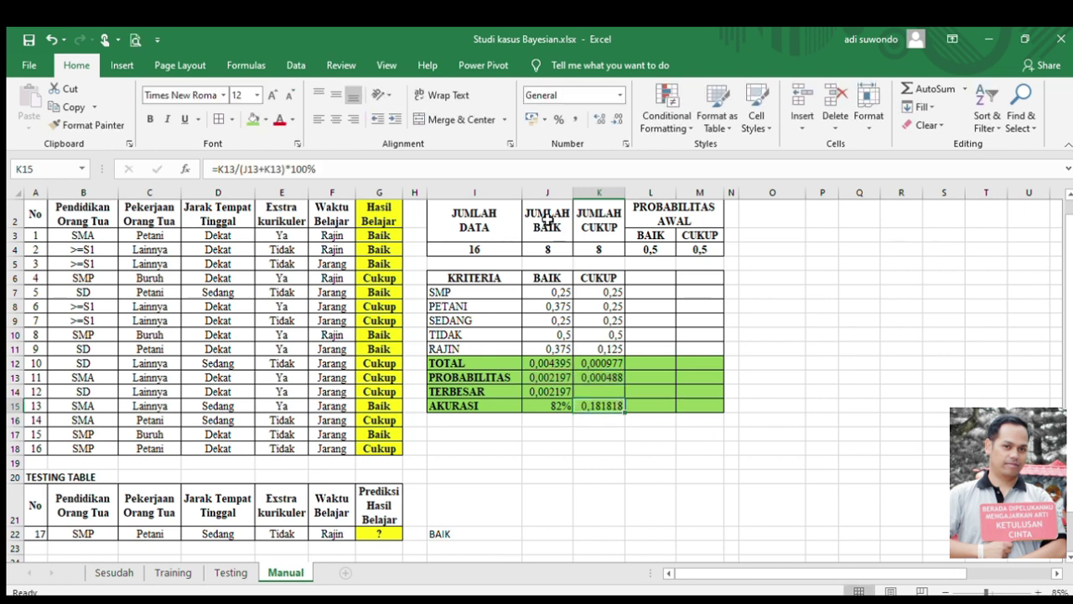
click(558, 119)
Step: Make the background of the TERBESAR cell J14 white and enter BAIK as the Prediksi Hasil Belajar in cell G22
click(558, 391)
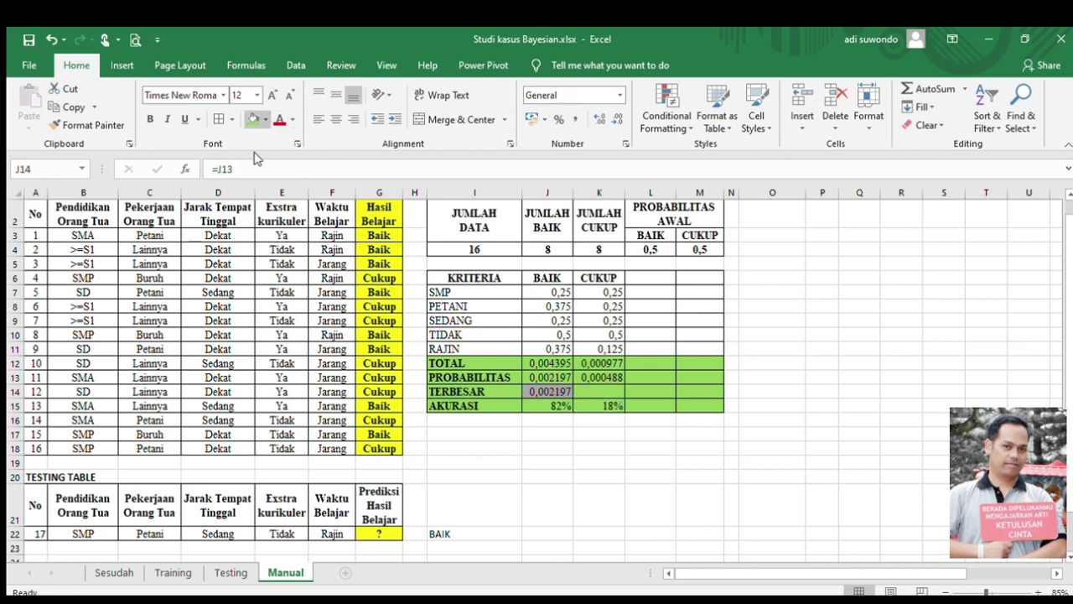
click(332, 533)
key(Right)
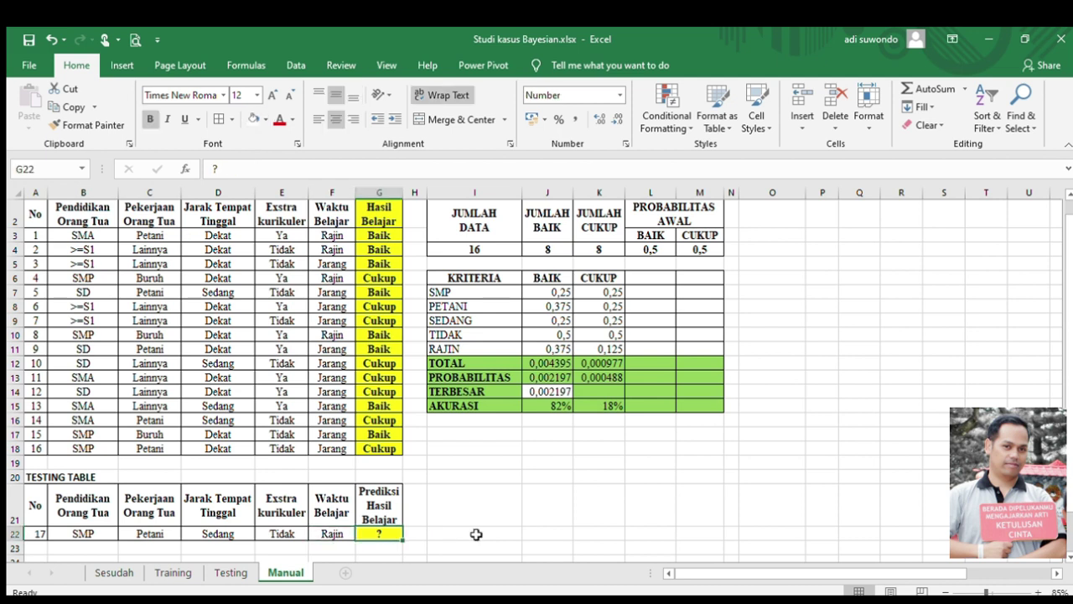
text(BAIK)
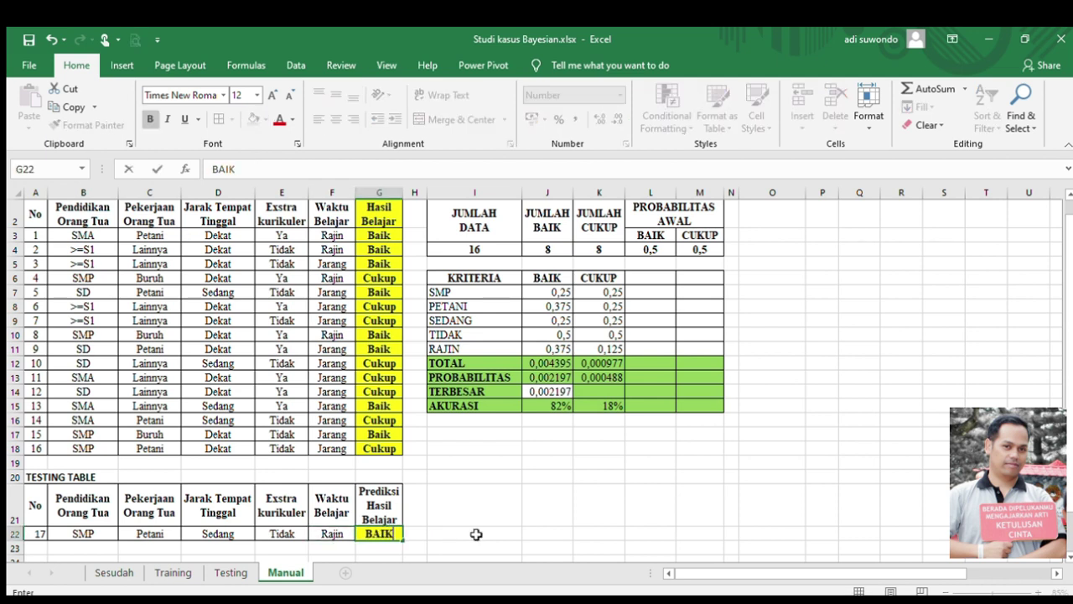
Step: Reference the TERBESAR value in cell I22 beside the testing record with =J14
click(476, 534)
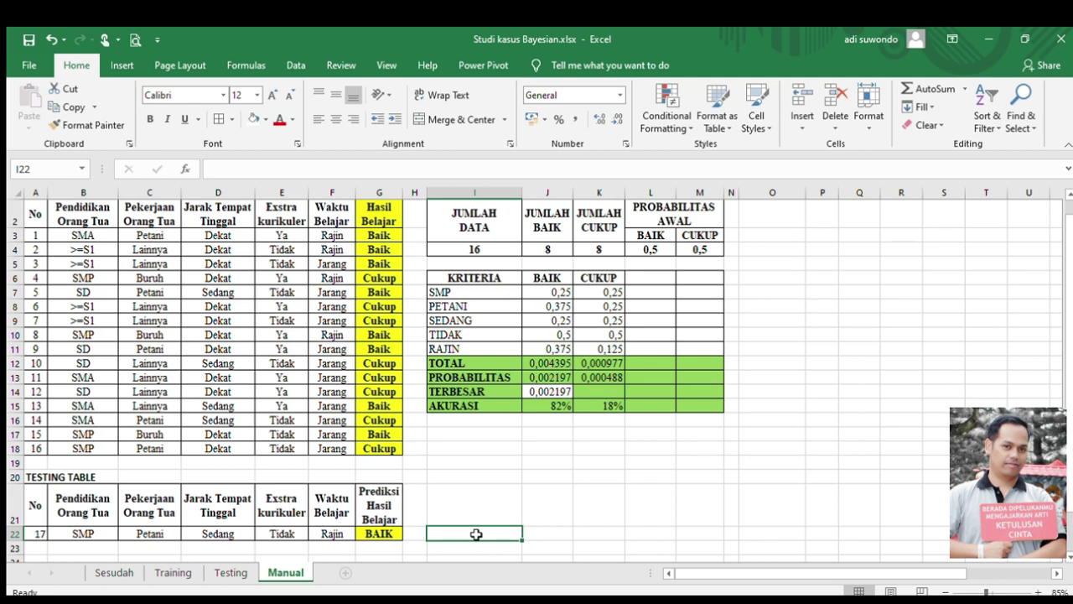
text(=)
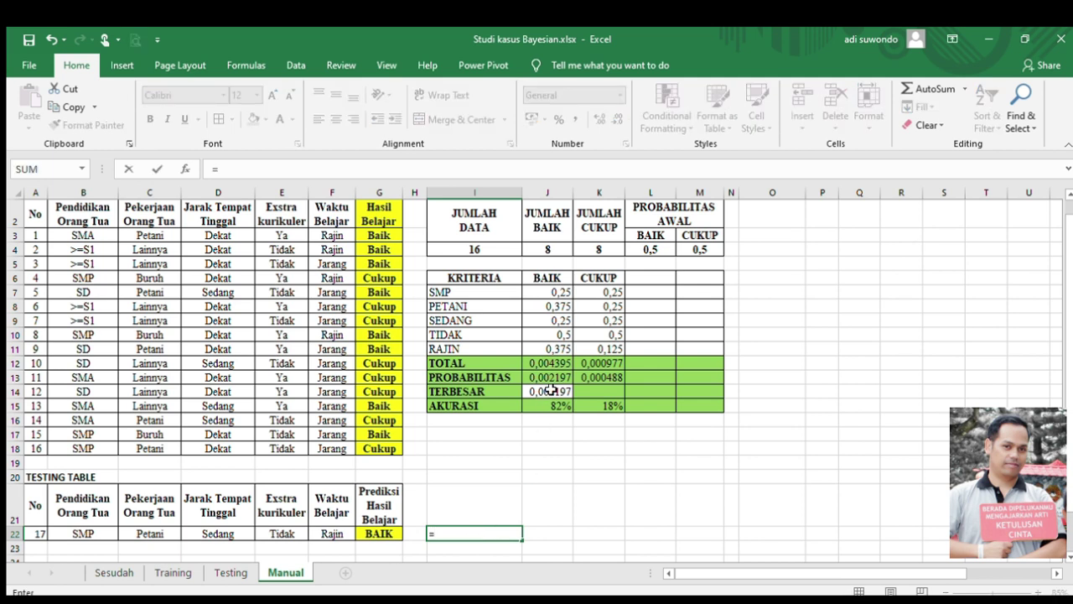
click(549, 391)
key(Return)
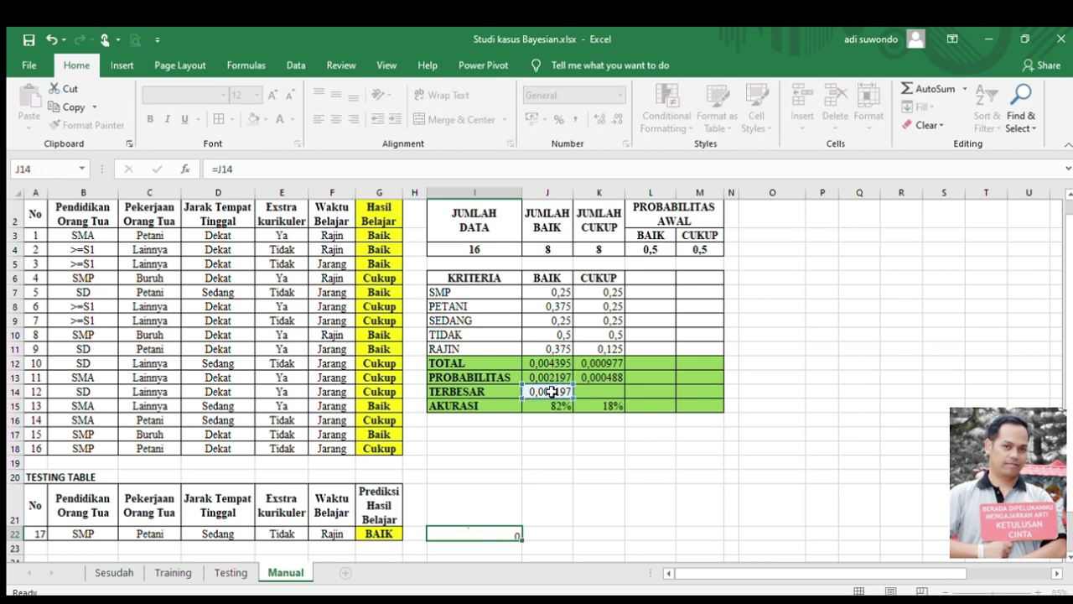
drag(379, 534, 475, 534)
click(483, 522)
click(485, 534)
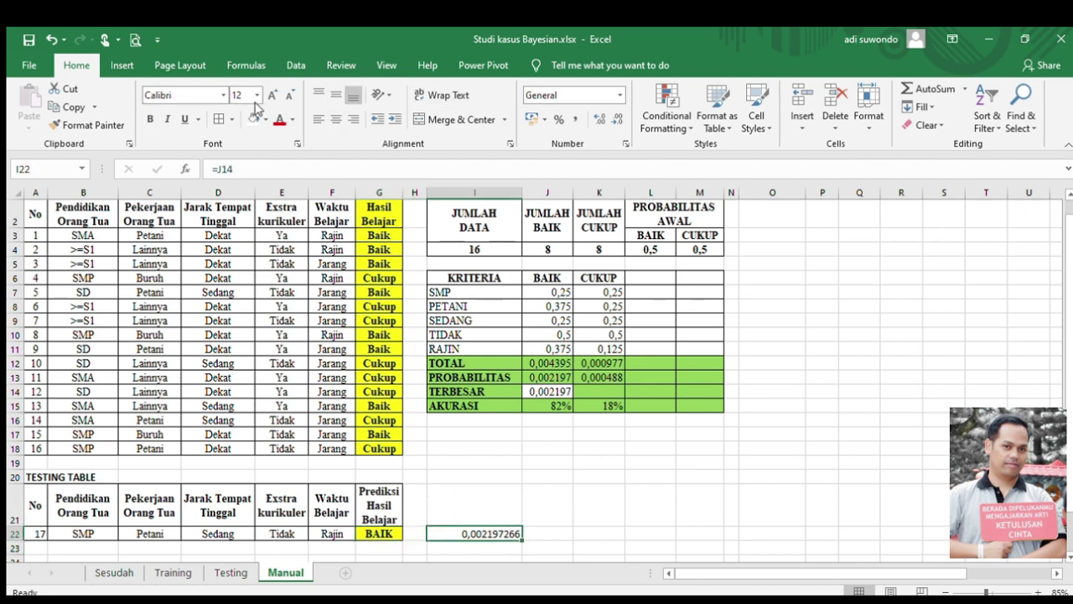
Step: Highlight the TERBESAR reference value in cell I22 with a yellow fill and make it bold
click(288, 242)
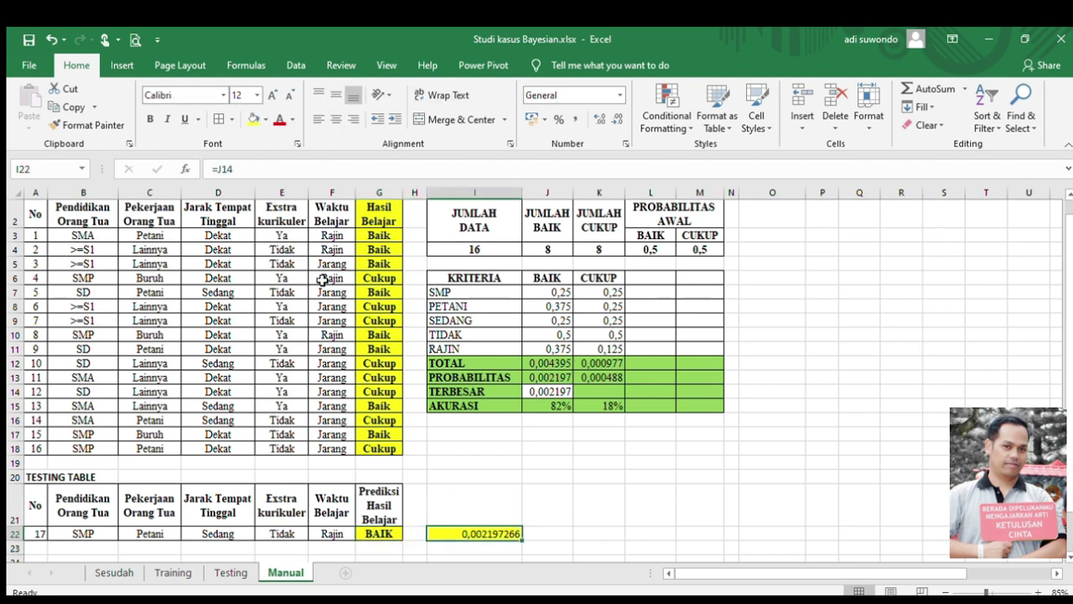
click(864, 389)
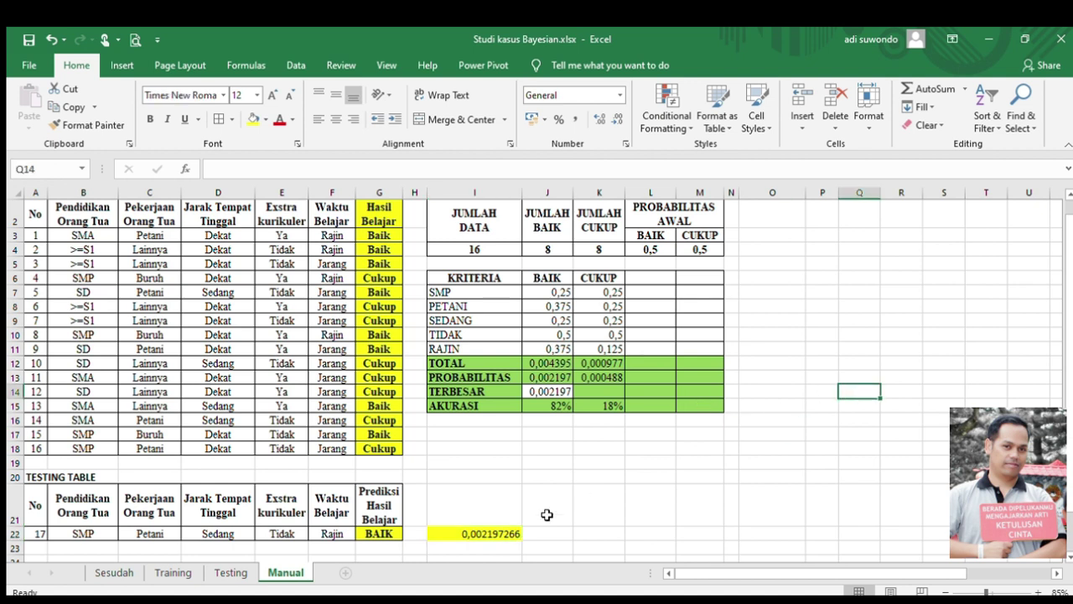
click(503, 533)
key(ctrl+b)
click(796, 463)
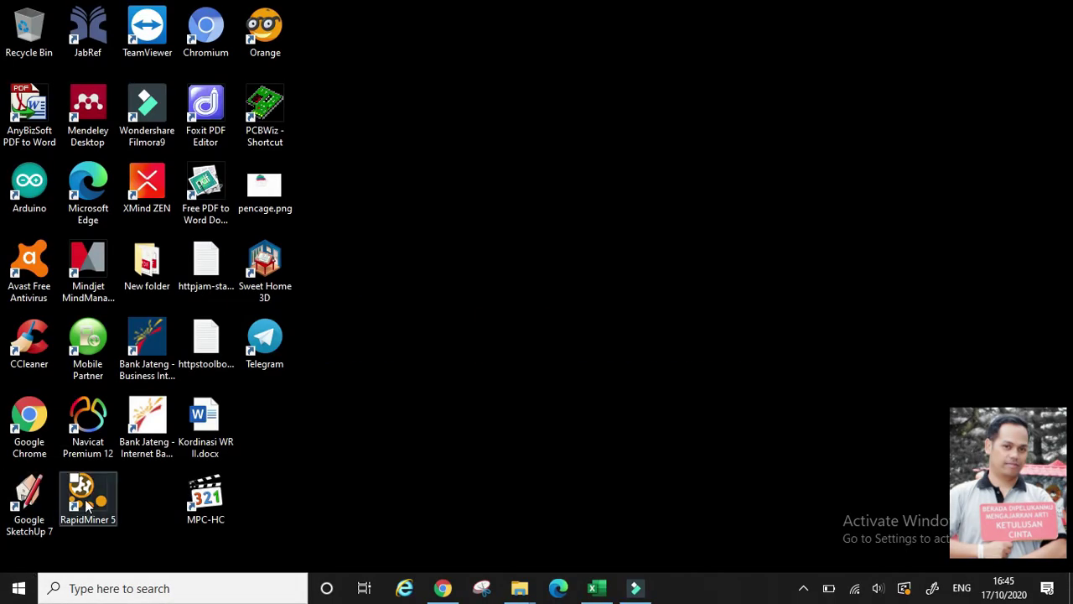
Step: Find and launch RapidMiner 5, and create a new process
click(19, 589)
text(r)
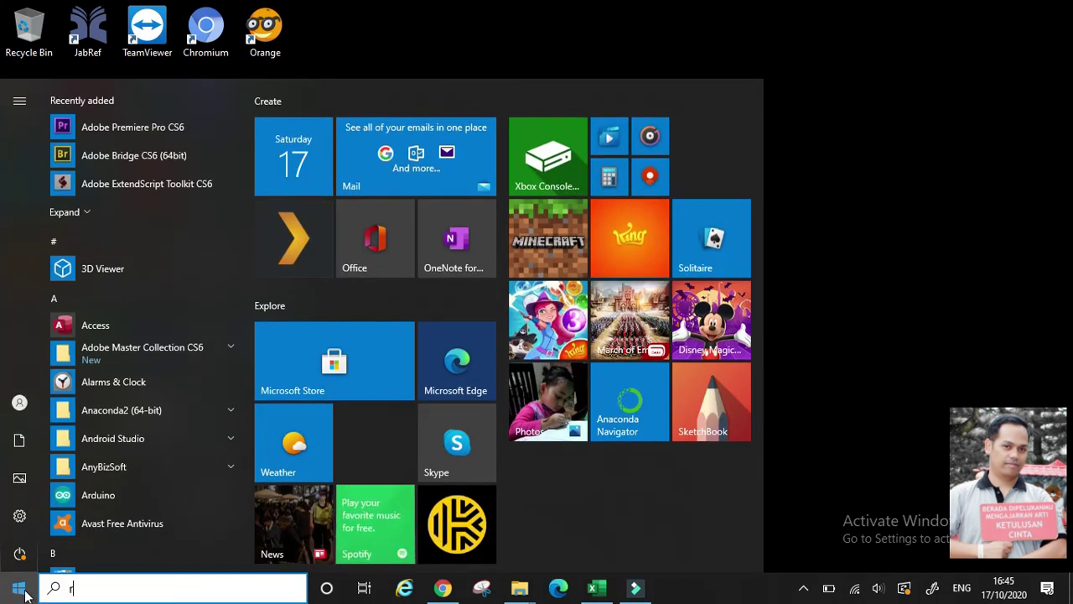
text(apid)
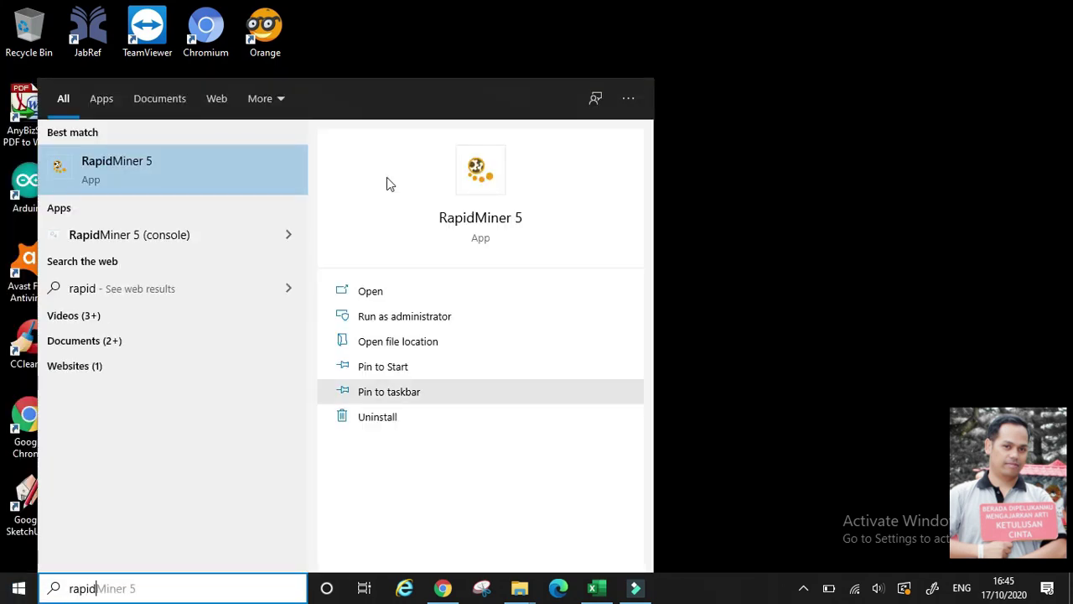
click(107, 172)
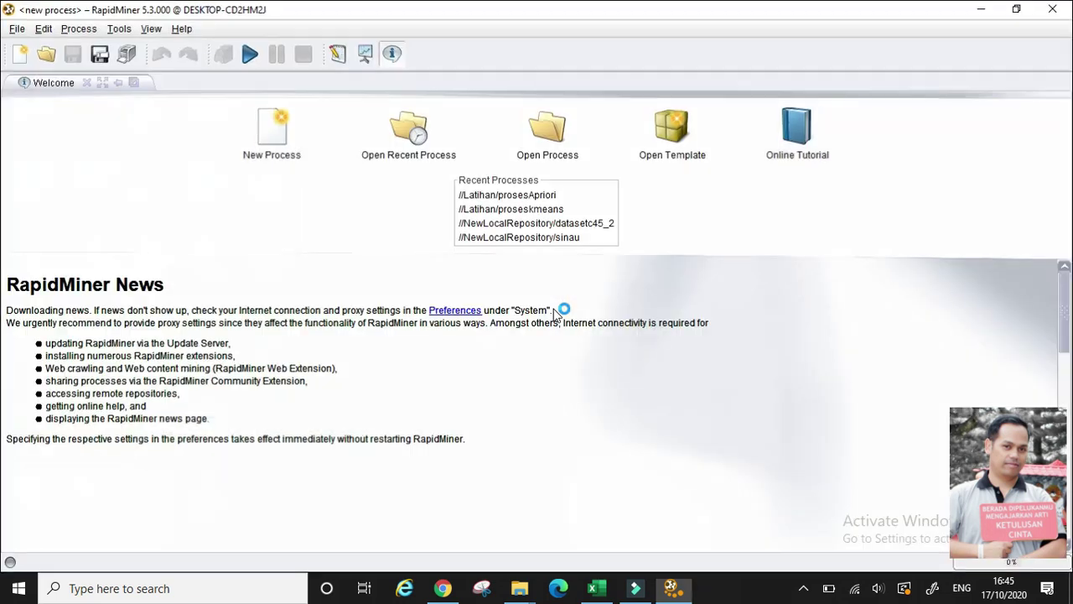
click(281, 133)
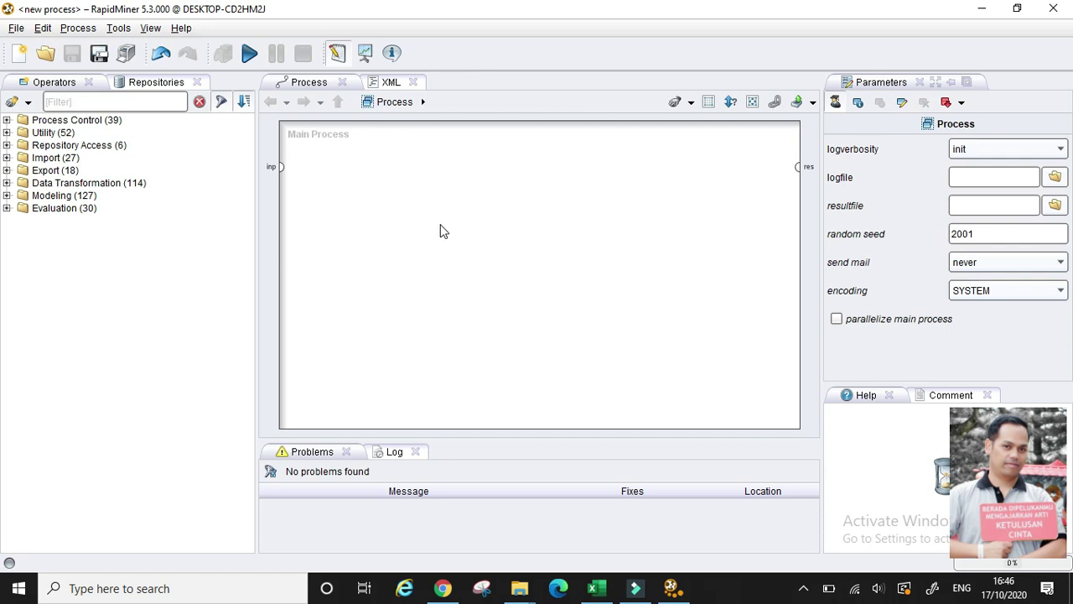
Step: Start an Excel sheet import with the Latihan repository selected
click(158, 82)
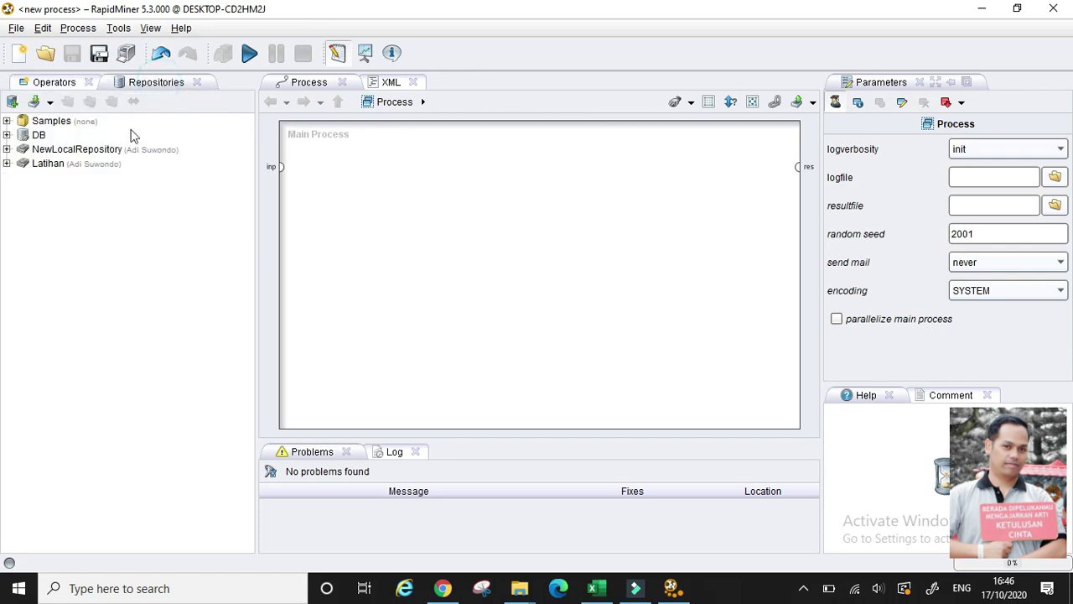
click(47, 164)
click(34, 102)
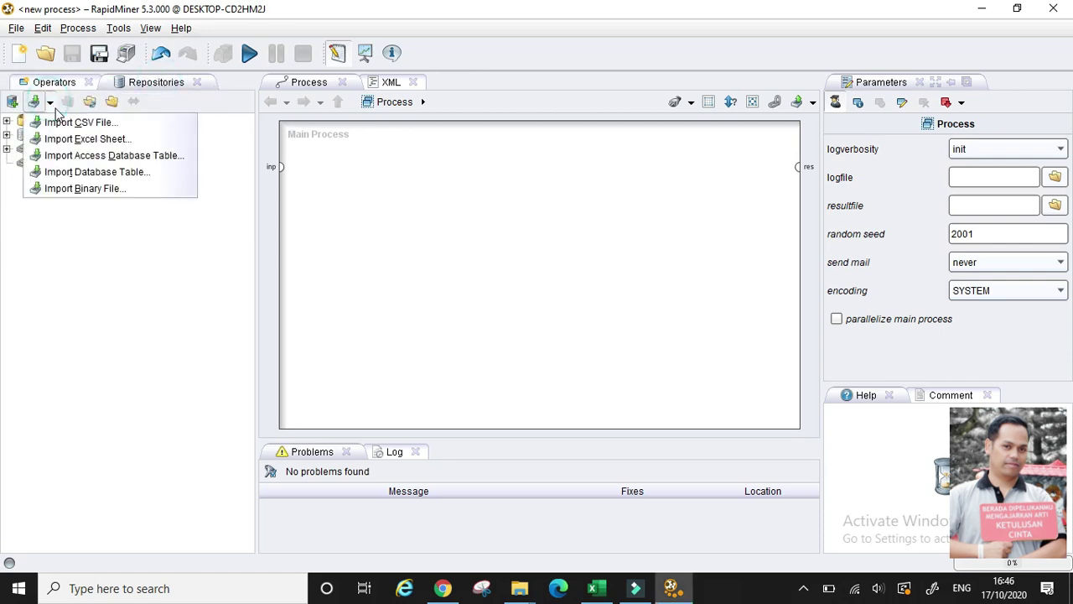
click(112, 142)
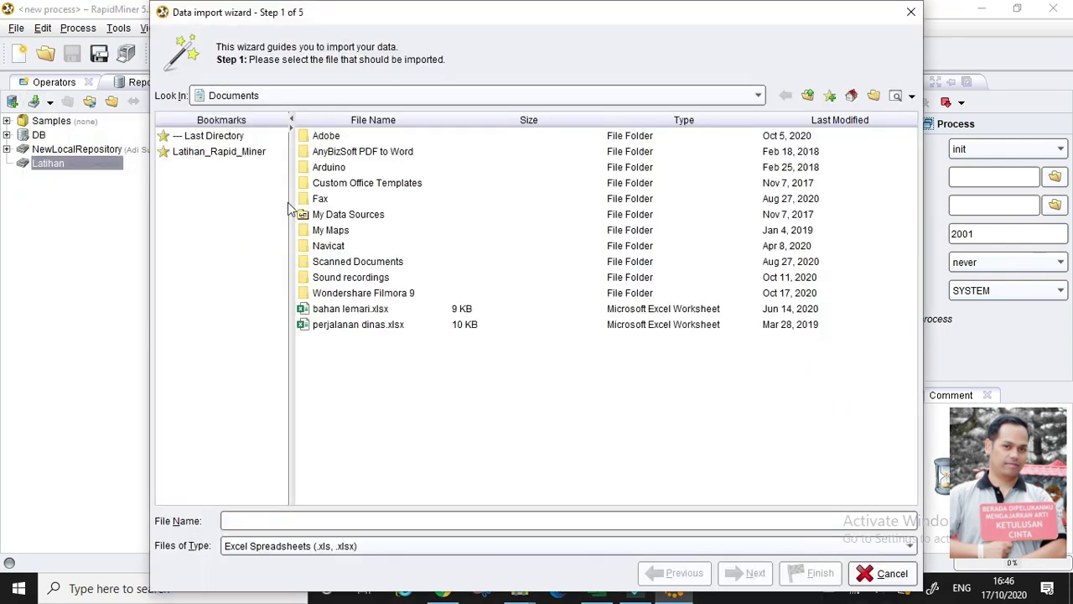
Step: Decline the update offer and choose Studi Kasus Bayesian.xlsx from the Data Mining folder as the file to import
click(191, 156)
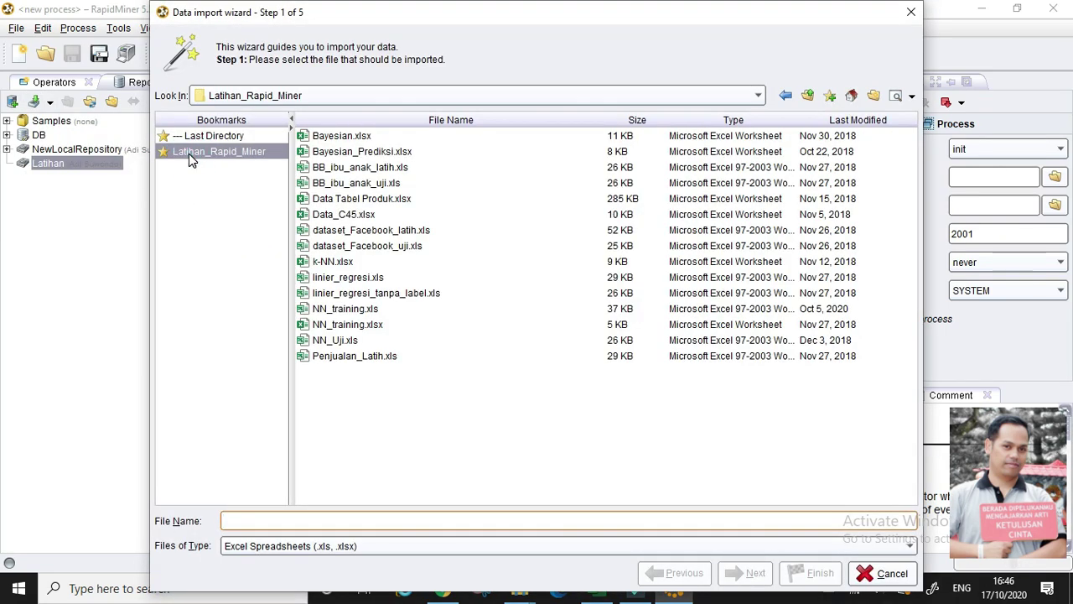
click(461, 94)
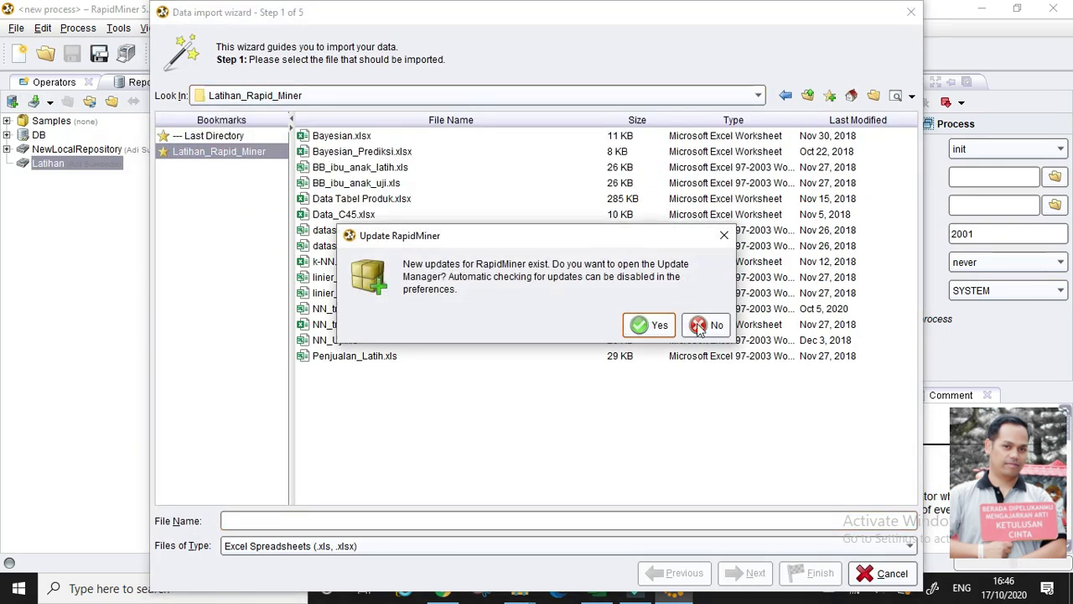
click(702, 327)
click(589, 97)
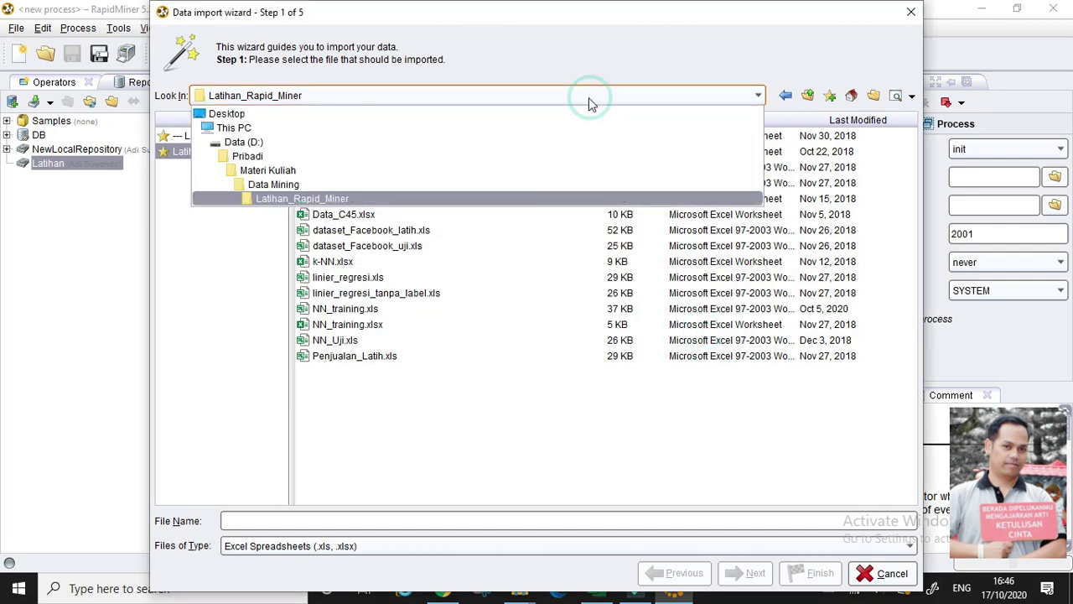
click(529, 184)
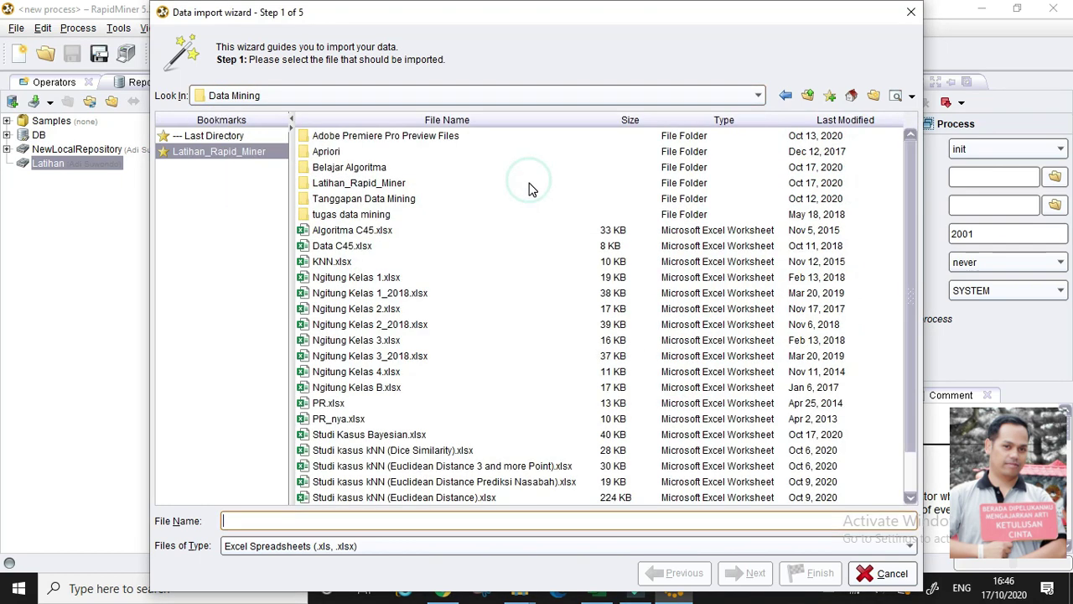
click(405, 435)
click(746, 574)
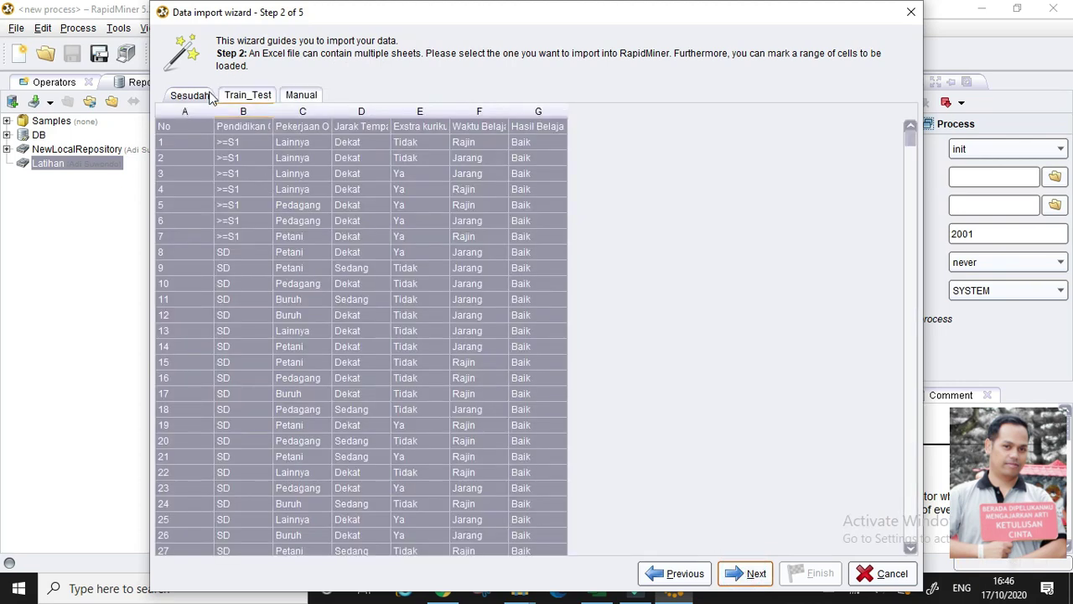
Step: Choose the Train_Test sheet for import and accept its first row as the attribute names
click(248, 96)
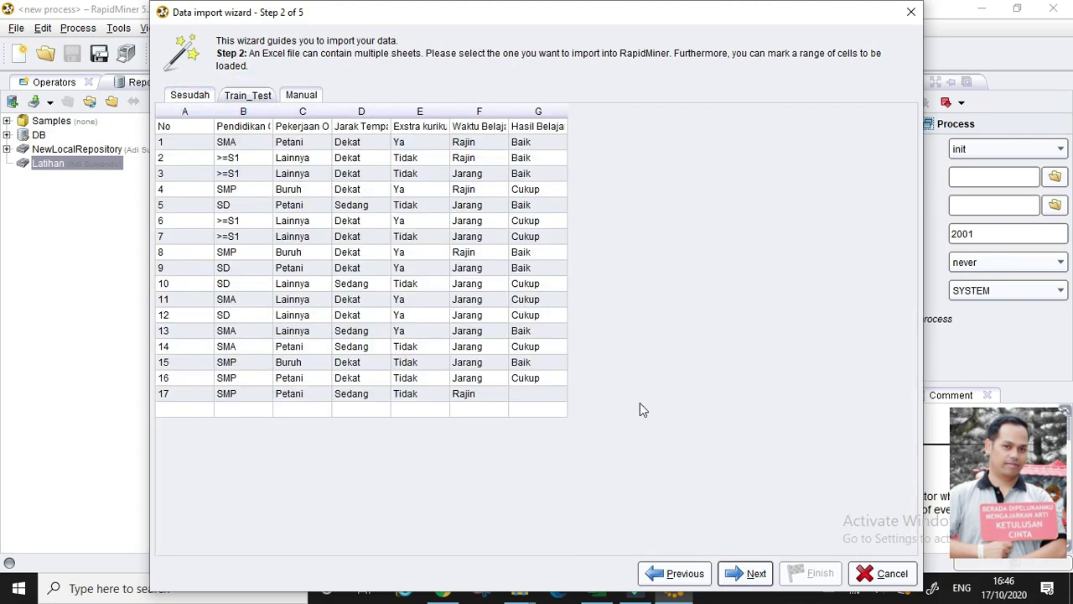
click(751, 575)
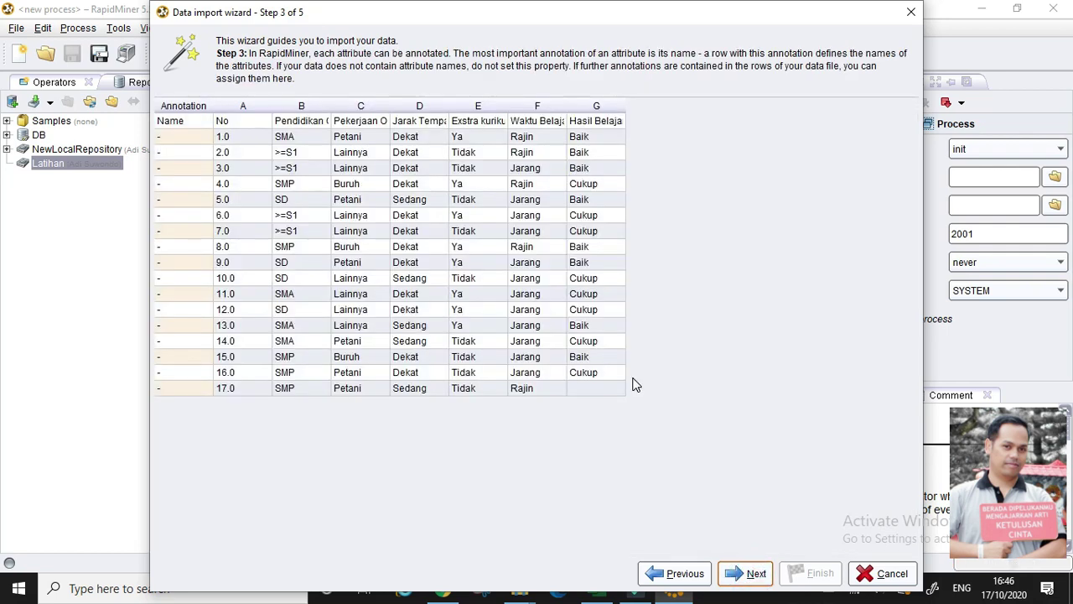
click(746, 573)
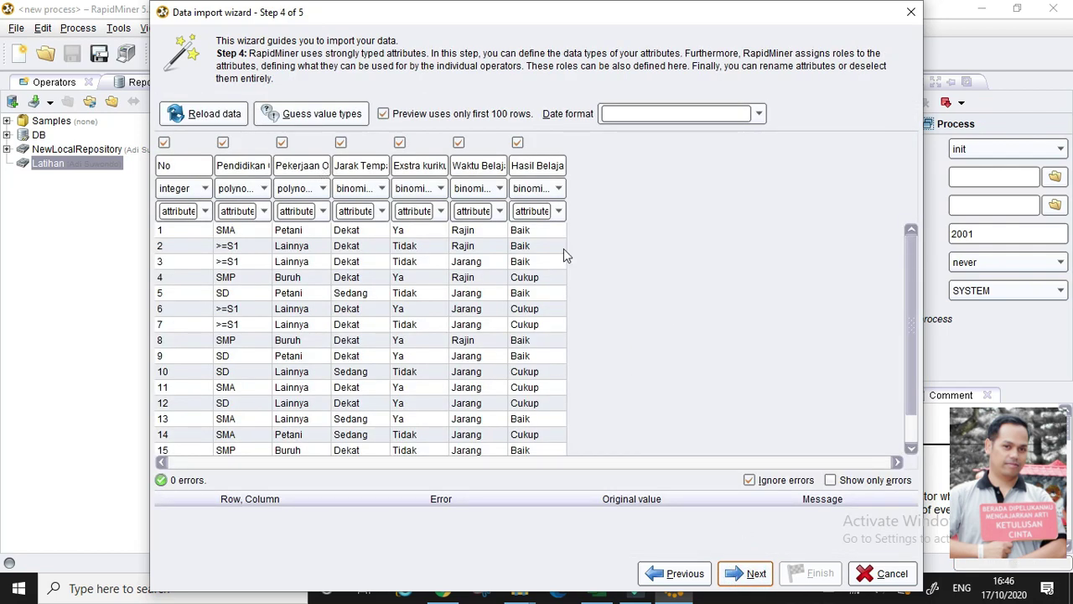
Step: Set the role of the Hasil Belajar attribute to label and exclude the No column from the import
click(558, 211)
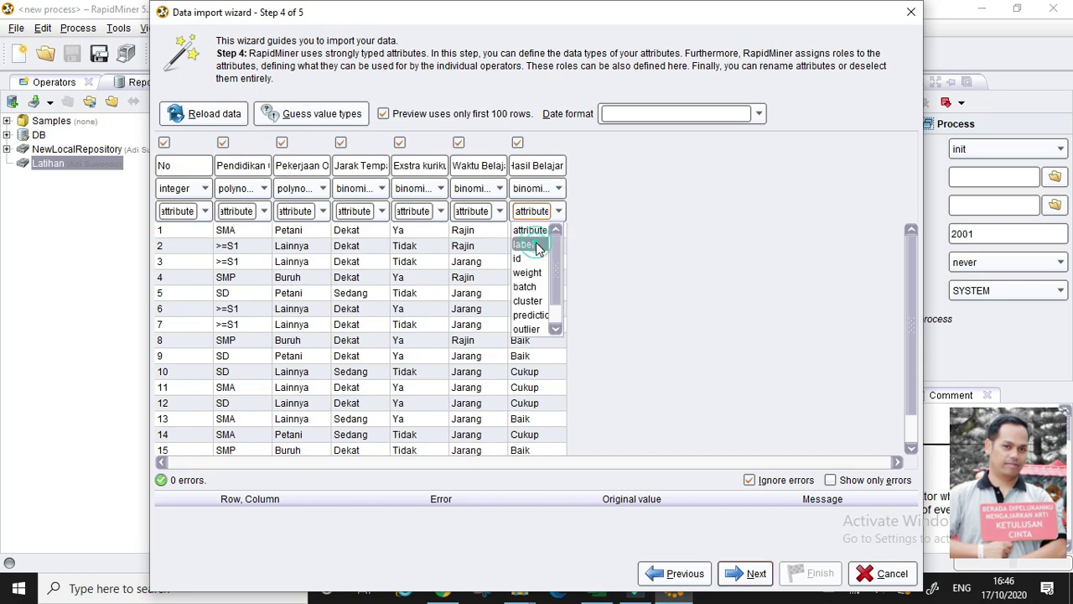
click(538, 243)
click(164, 142)
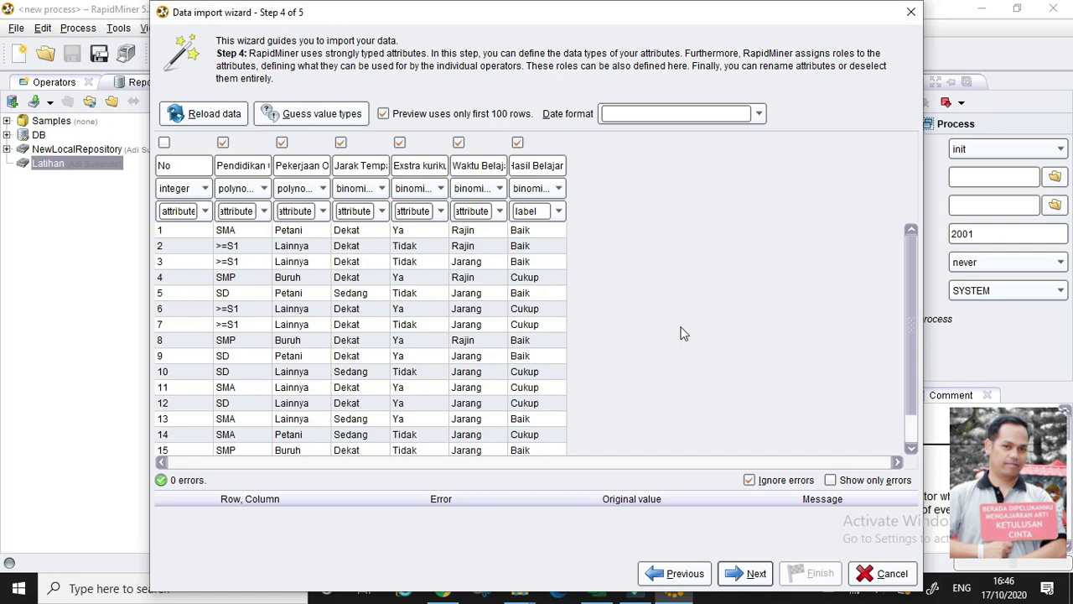
click(750, 574)
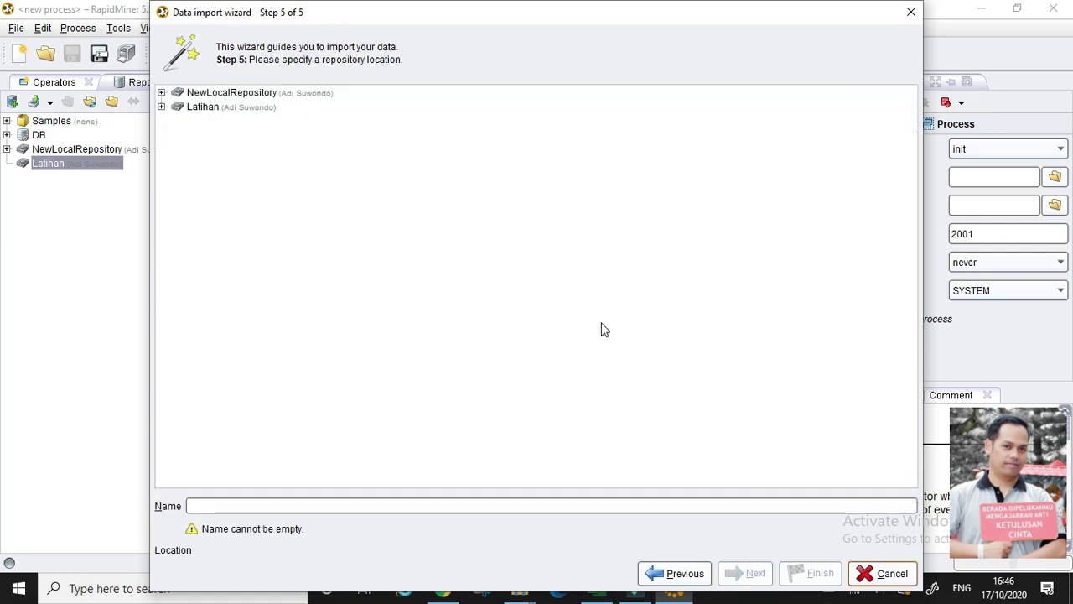
Step: Store the imported data in the Latihan repository as Training_test_Bayesian and finish the import
click(176, 107)
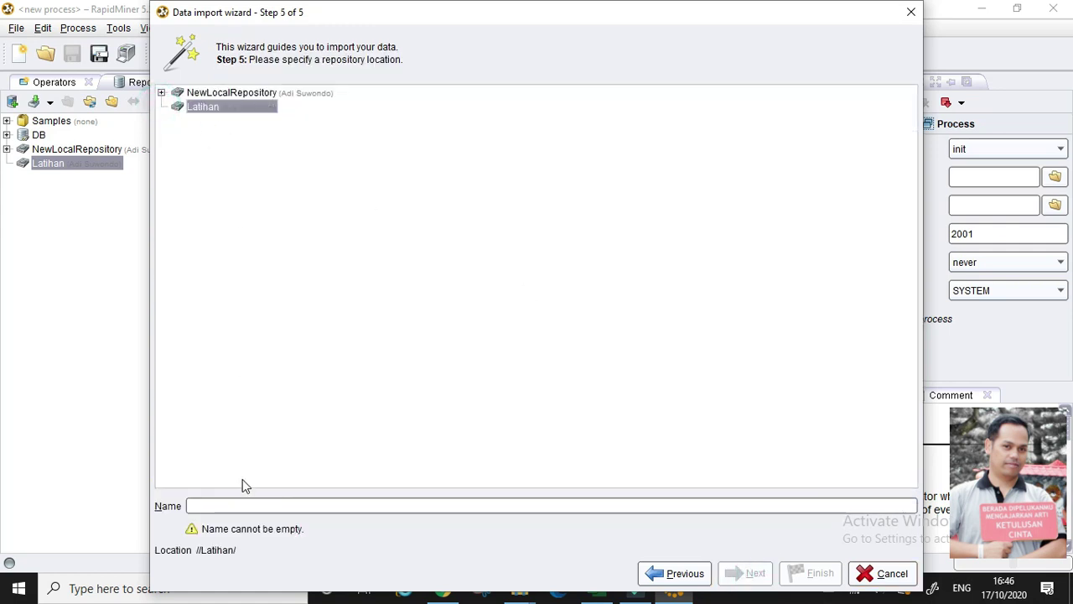
click(250, 505)
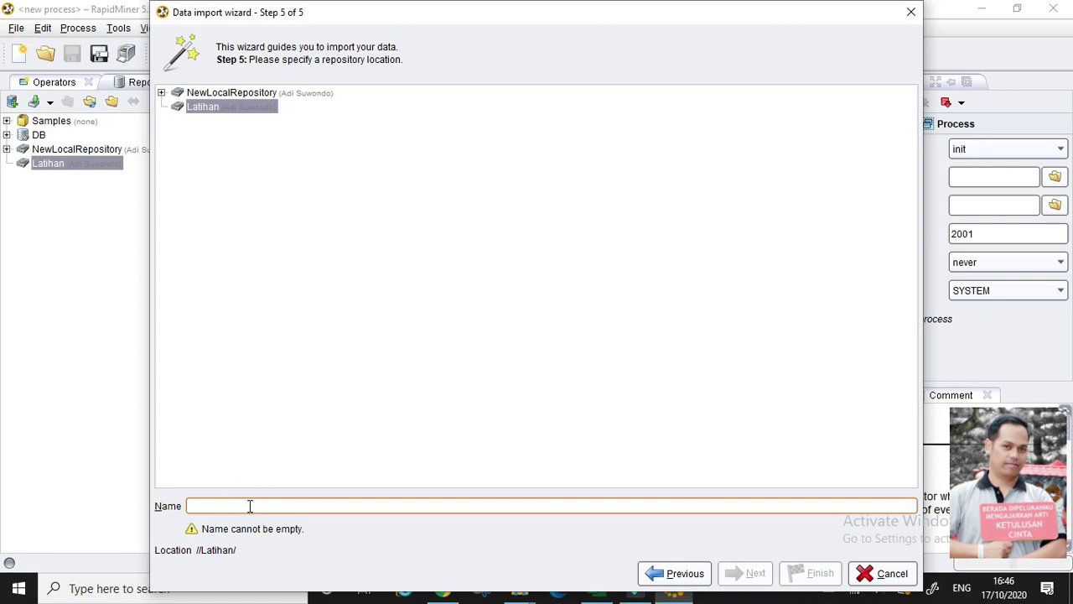
text(Training_test_)
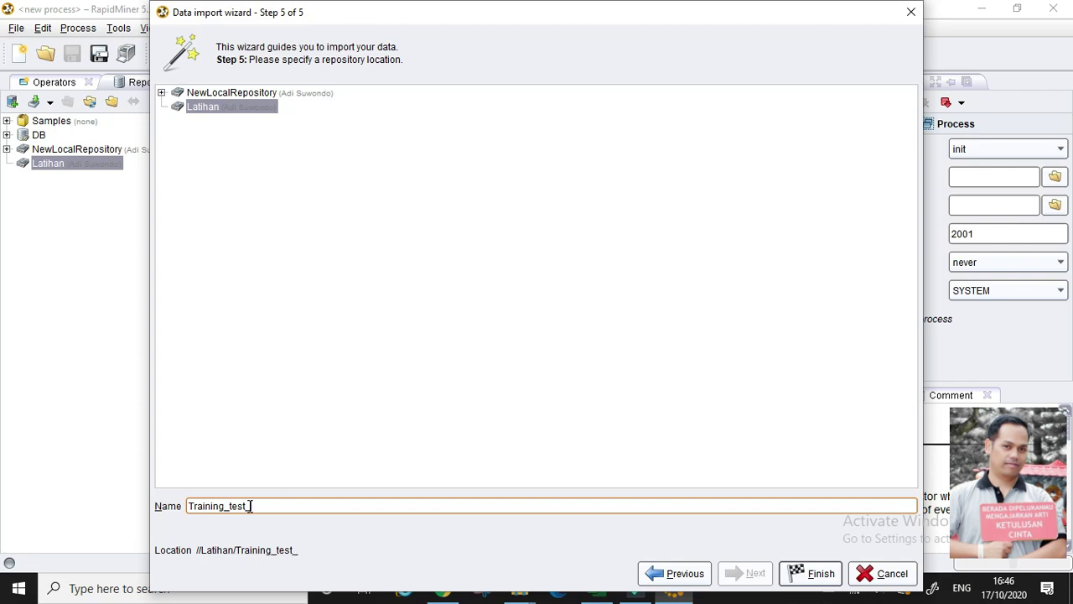
text(Bayesian)
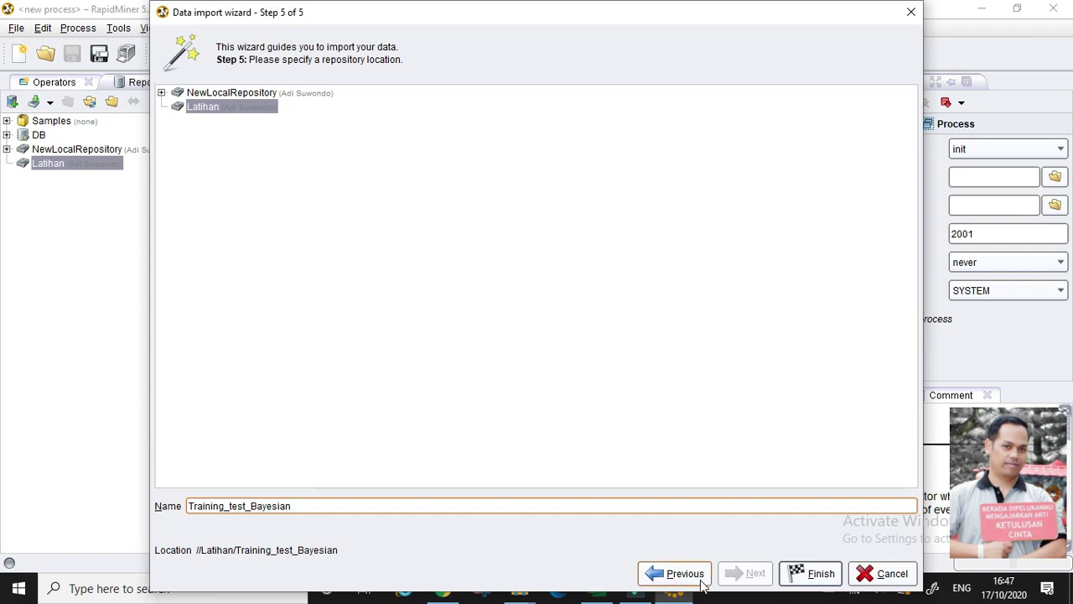
mouse_move(676, 591)
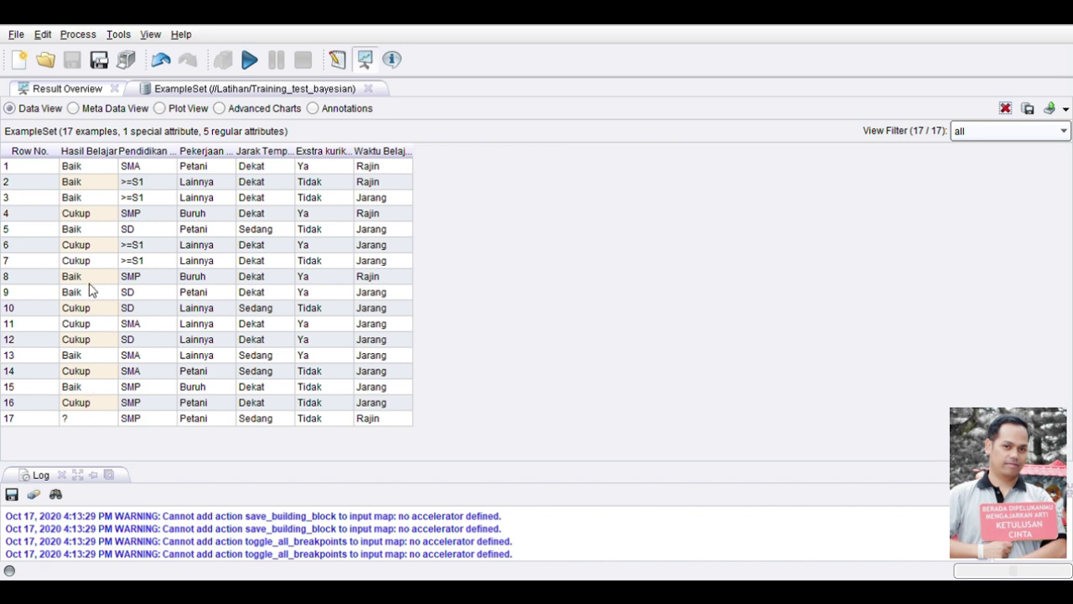
Step: Return to the process design and add the Training_test_bayesian data set from the Latihan repository to the main process
click(340, 60)
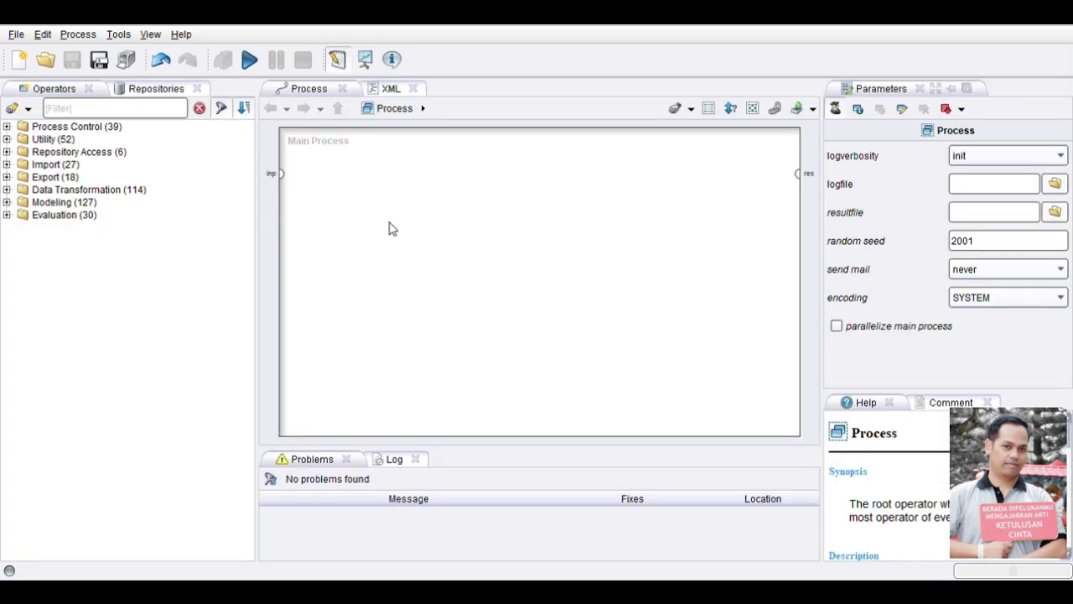
click(156, 94)
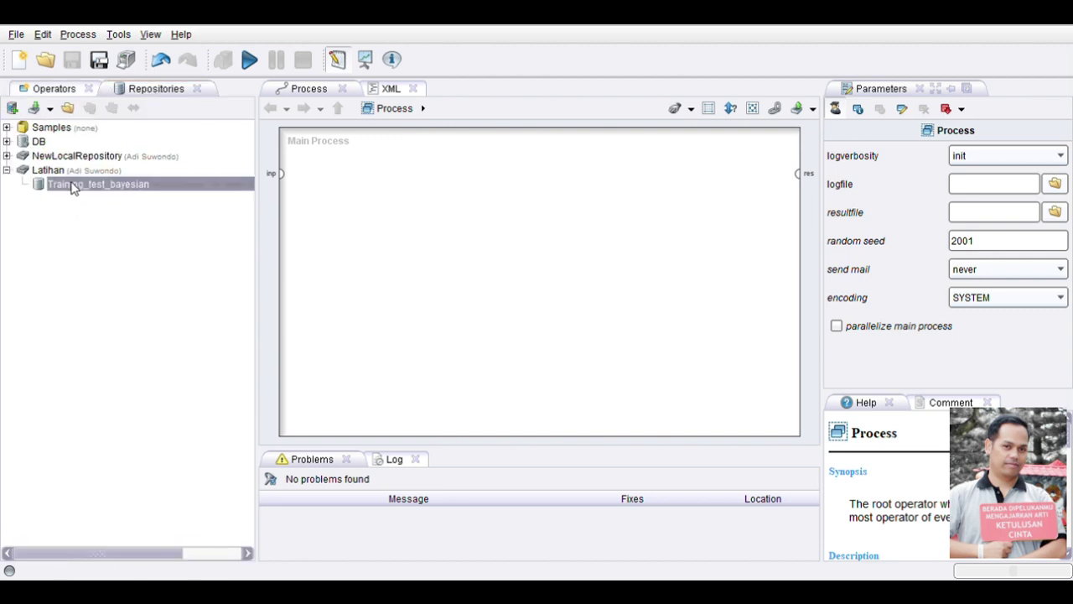
drag(72, 188, 340, 173)
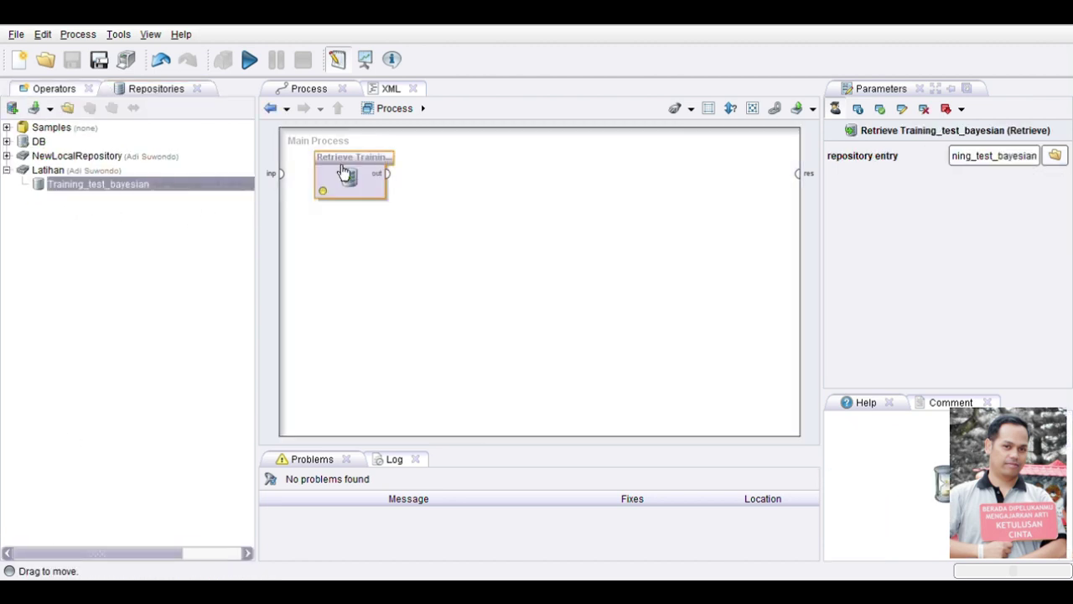
Step: Find the Multiply operator and place it to the right of the Retrieve operator in the main process
click(57, 88)
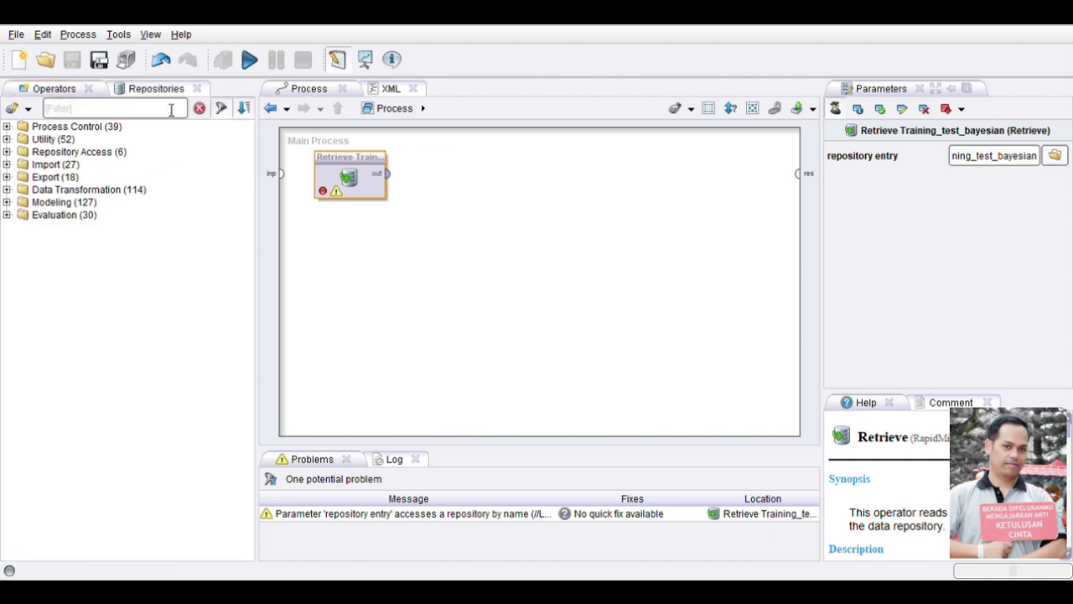
click(161, 116)
text(multip)
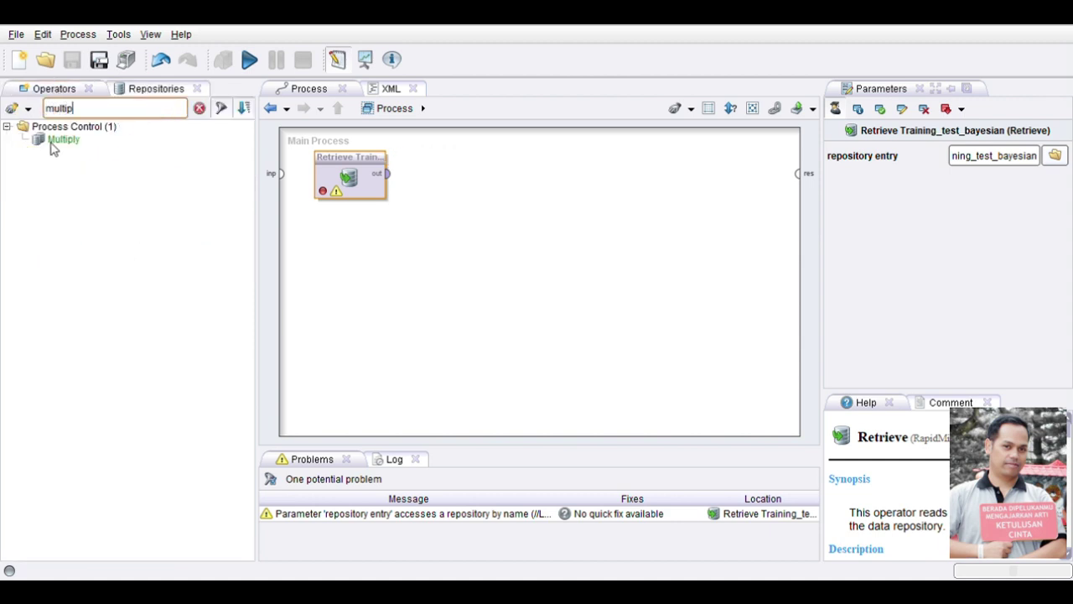
drag(51, 145, 460, 173)
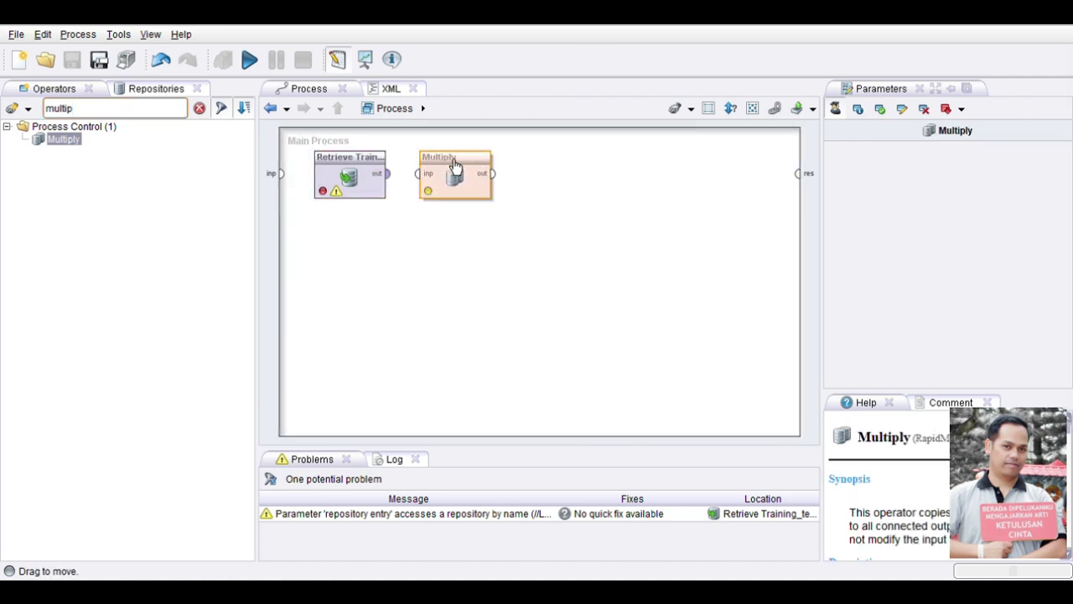
Step: Add the Naive Bayes operator to the right of Multiply and move Multiply slightly lower
click(167, 118)
text(baye)
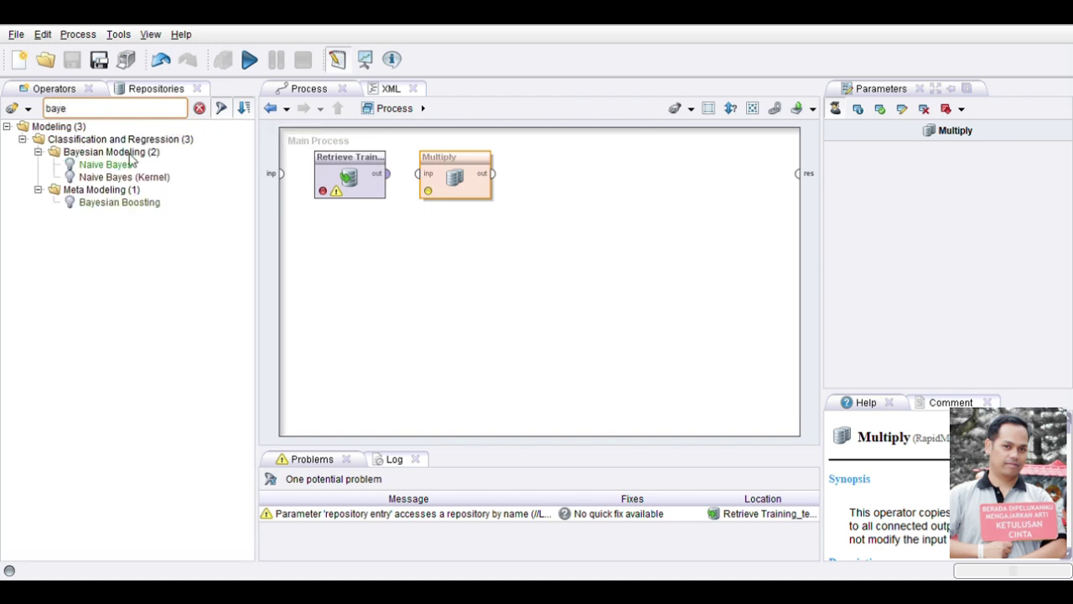
drag(123, 168, 538, 167)
drag(453, 158, 450, 192)
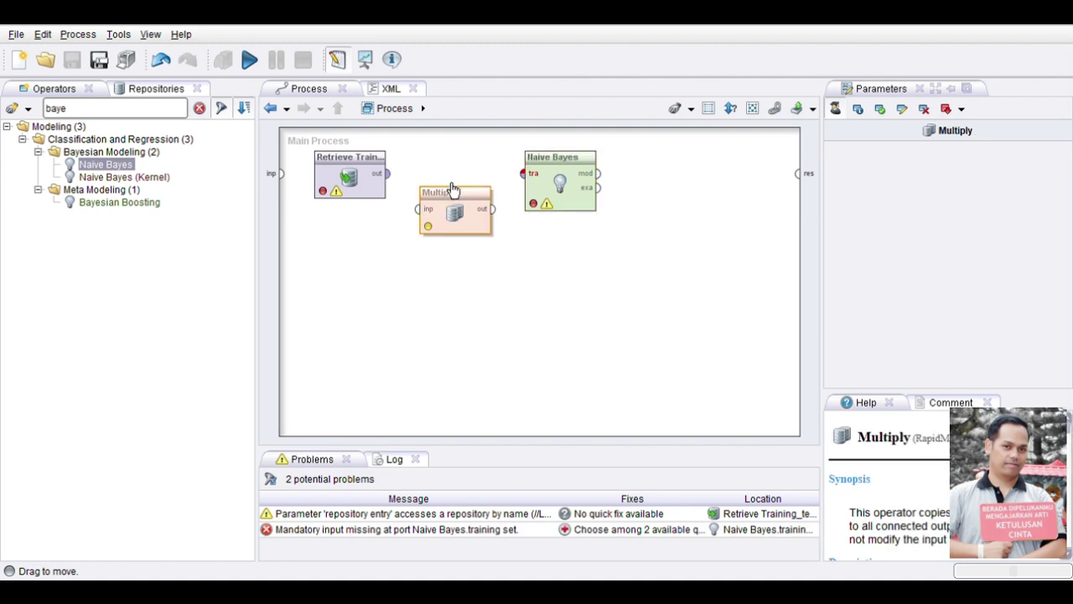
Step: Find the Apply Model operator and place it below Naive Bayes in the main process
click(153, 118)
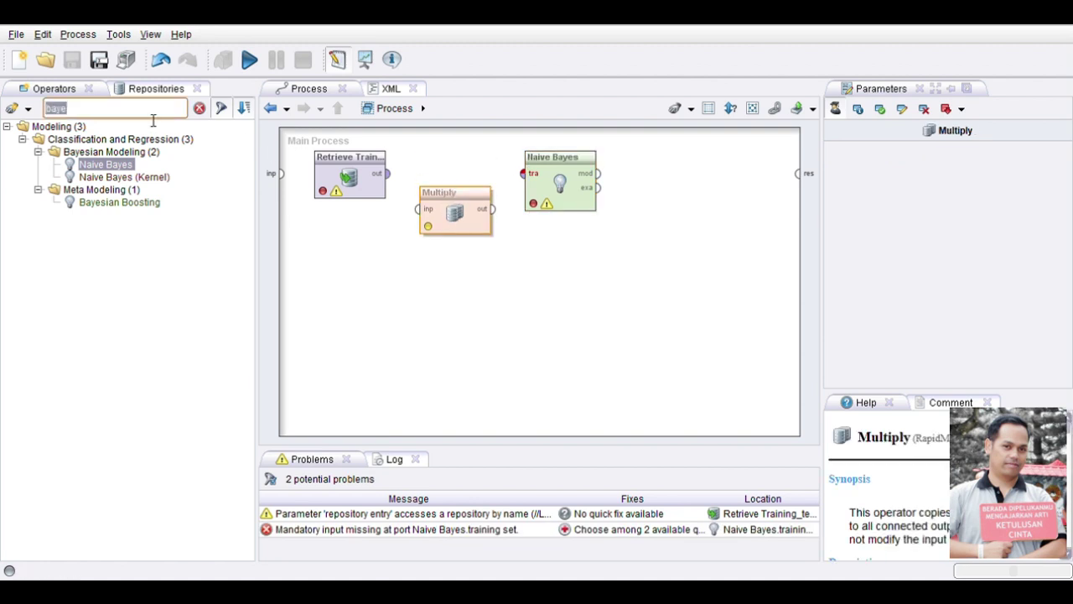
text(apply)
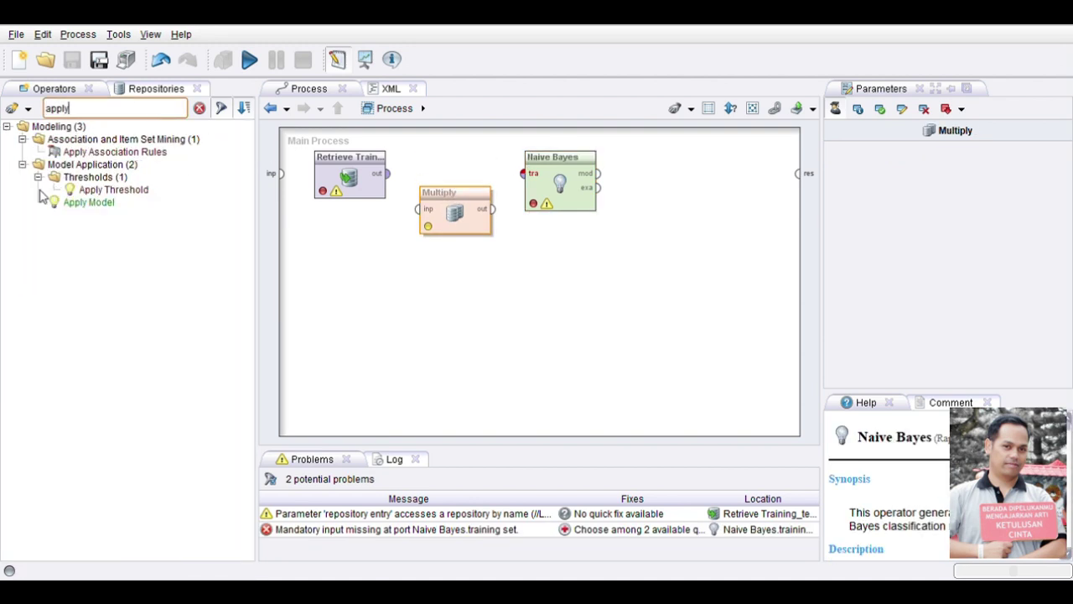
drag(90, 205, 627, 257)
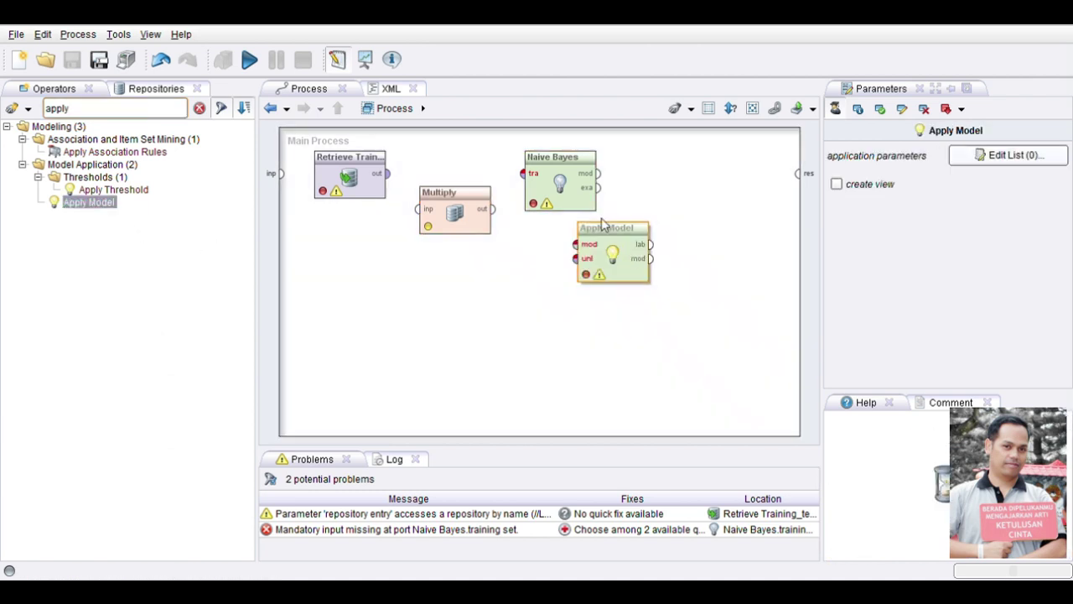
drag(442, 198, 424, 225)
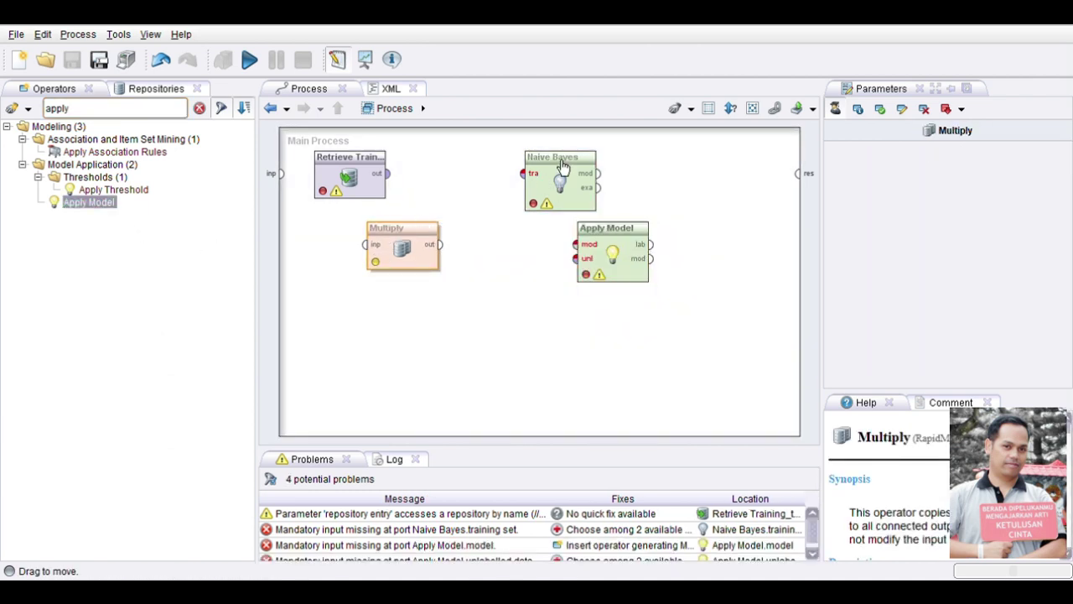
drag(557, 168, 504, 168)
click(617, 239)
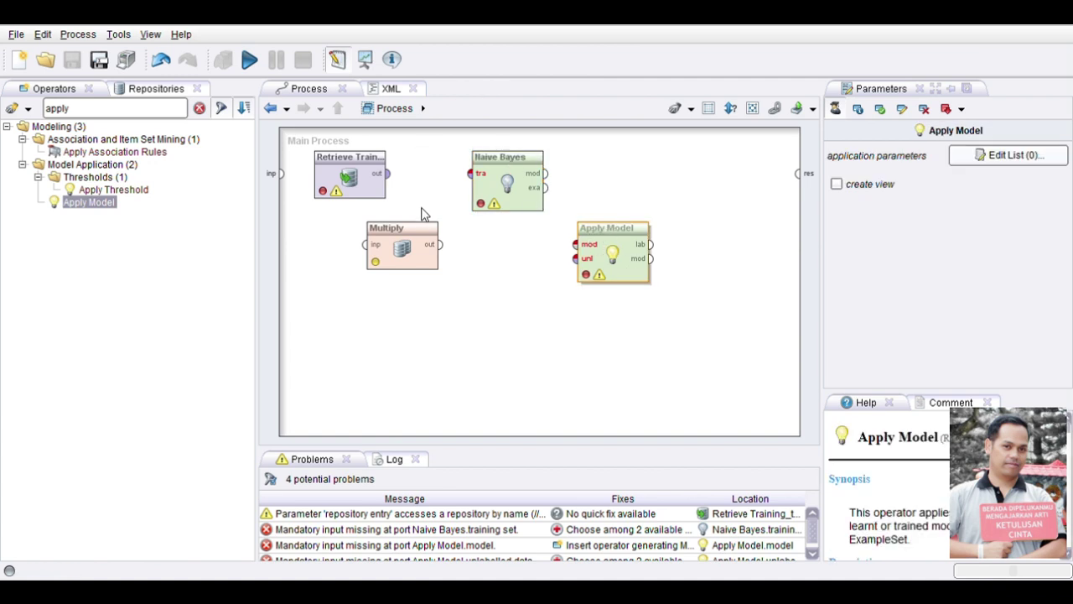
click(415, 238)
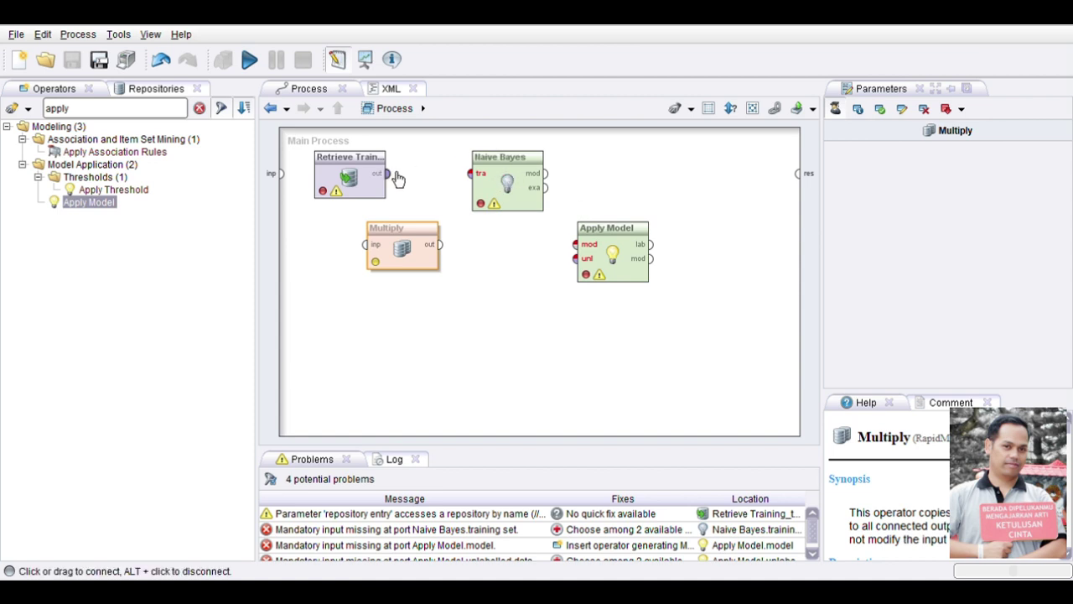
click(359, 165)
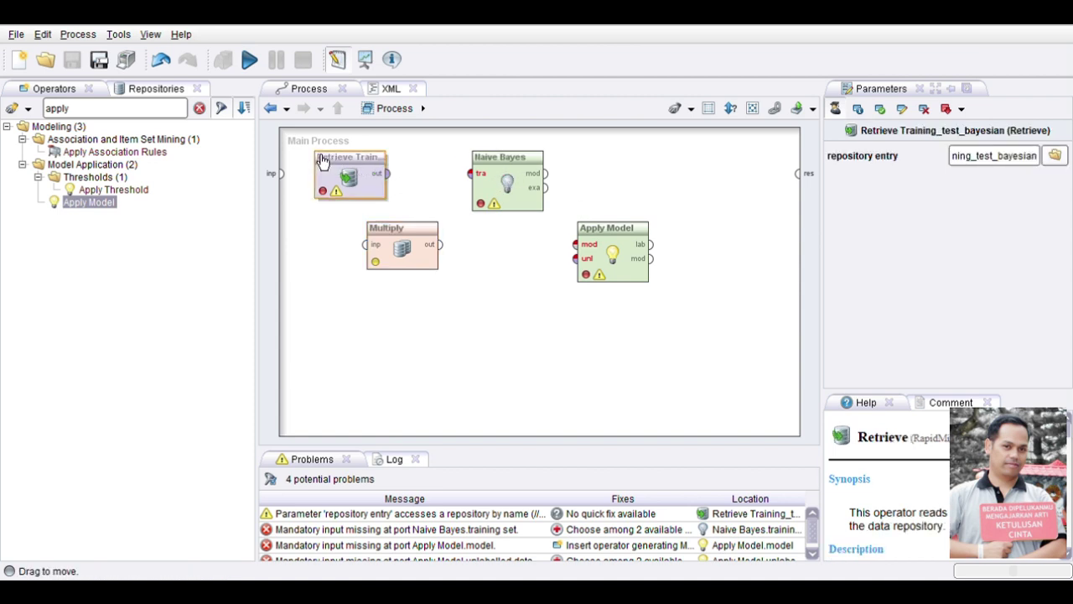
drag(482, 165, 534, 164)
Step: Place Multiply between Retrieve and Naive Bayes, and connect the three operators from Retrieve's output through Multiply to the Naive Bayes training input
click(435, 226)
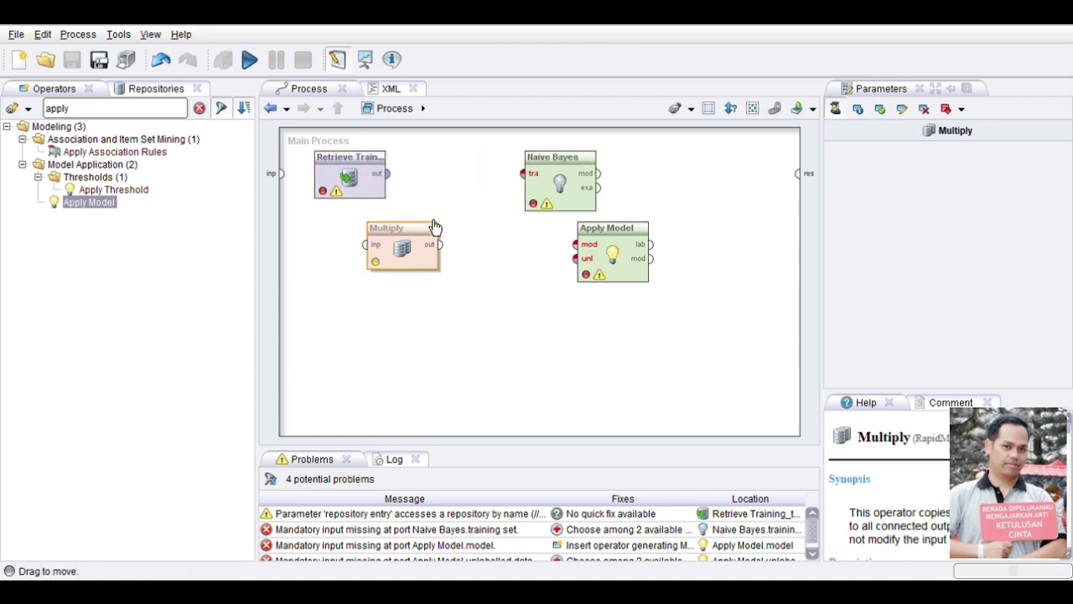
drag(434, 226, 487, 155)
drag(387, 173, 422, 184)
click(424, 185)
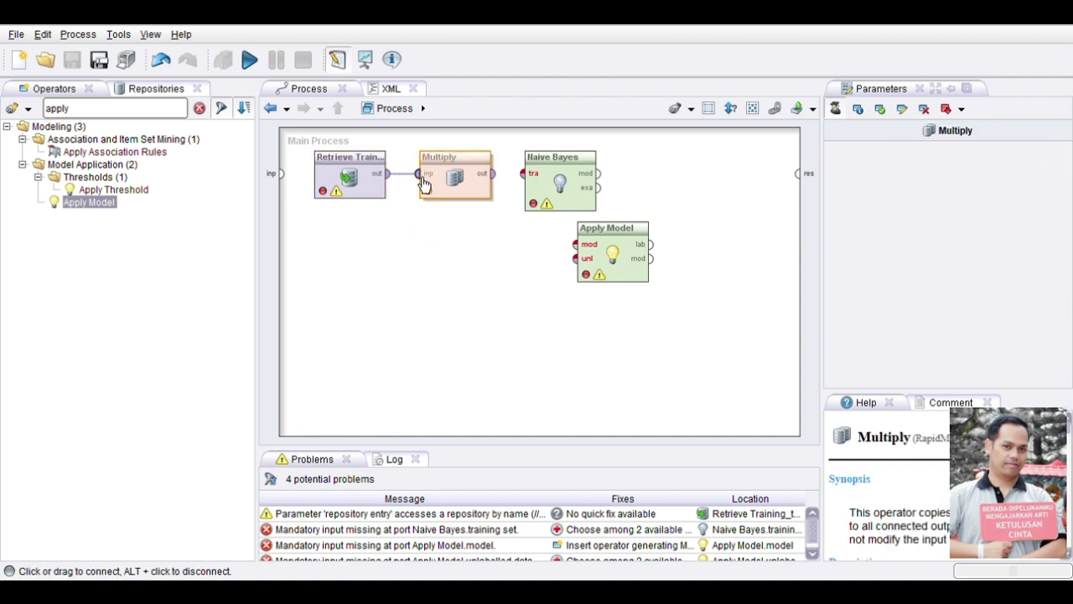
drag(492, 173, 528, 181)
Step: Move Apply Model beside Naive Bayes, wire it to the Naive Bayes model and Multiply's second output, and lower Multiply to straighten the connection
click(594, 239)
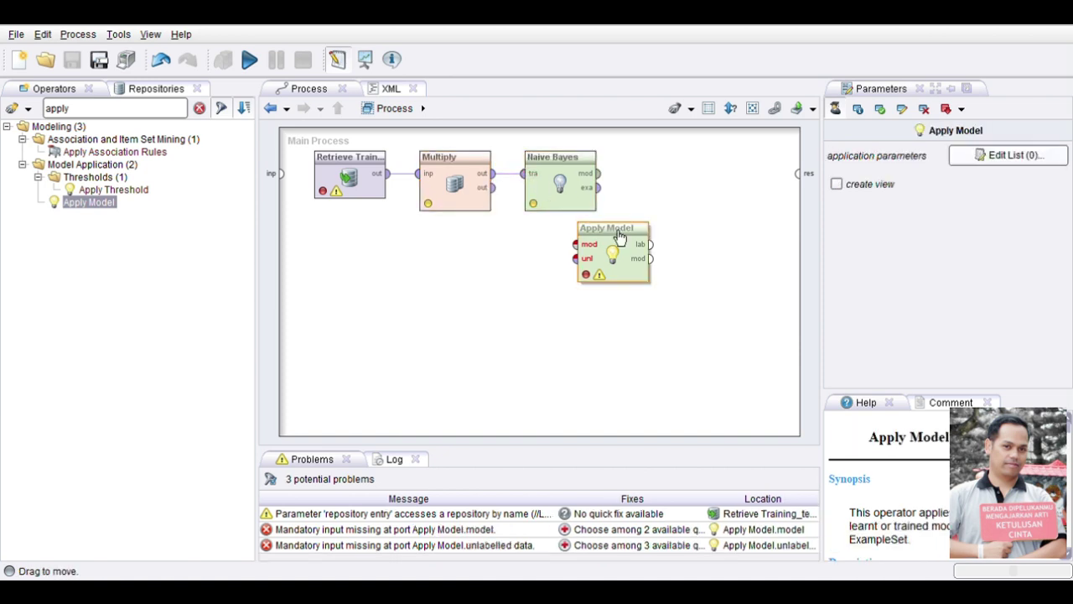
drag(592, 243, 645, 210)
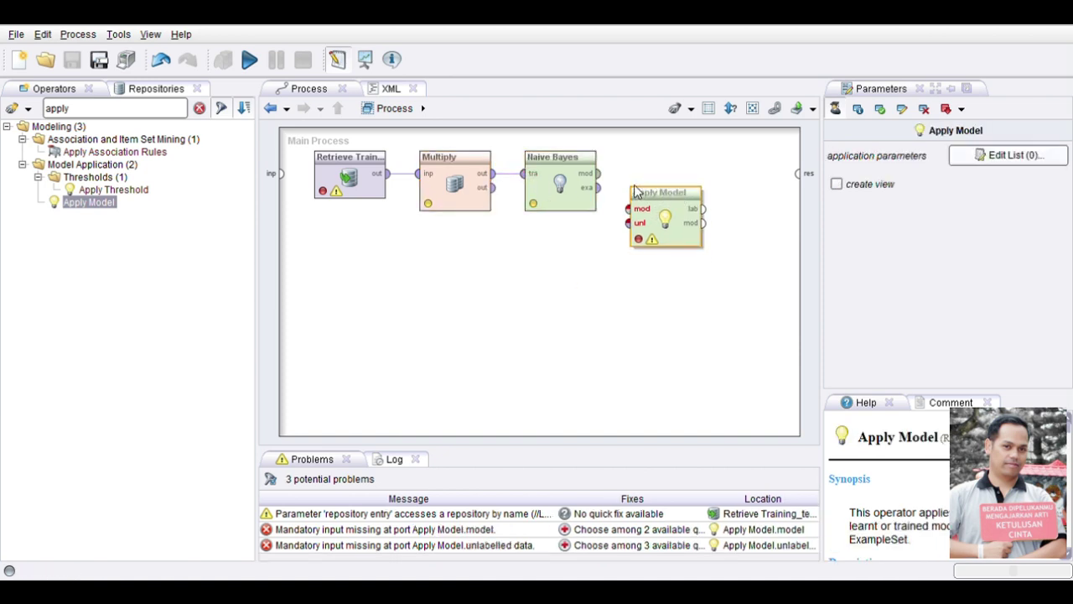
drag(598, 174, 629, 209)
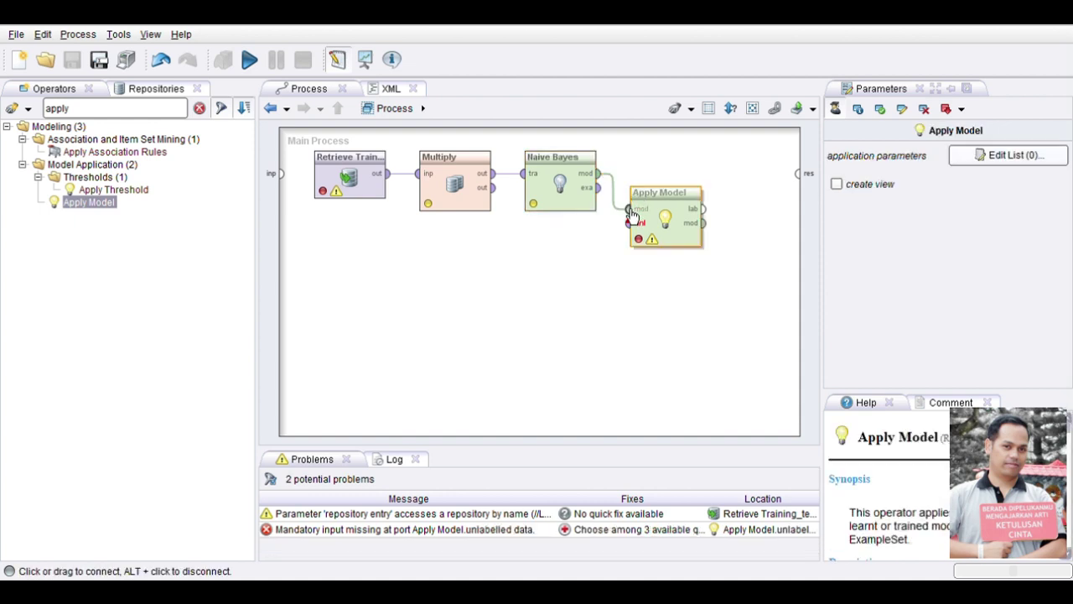
drag(494, 187, 633, 232)
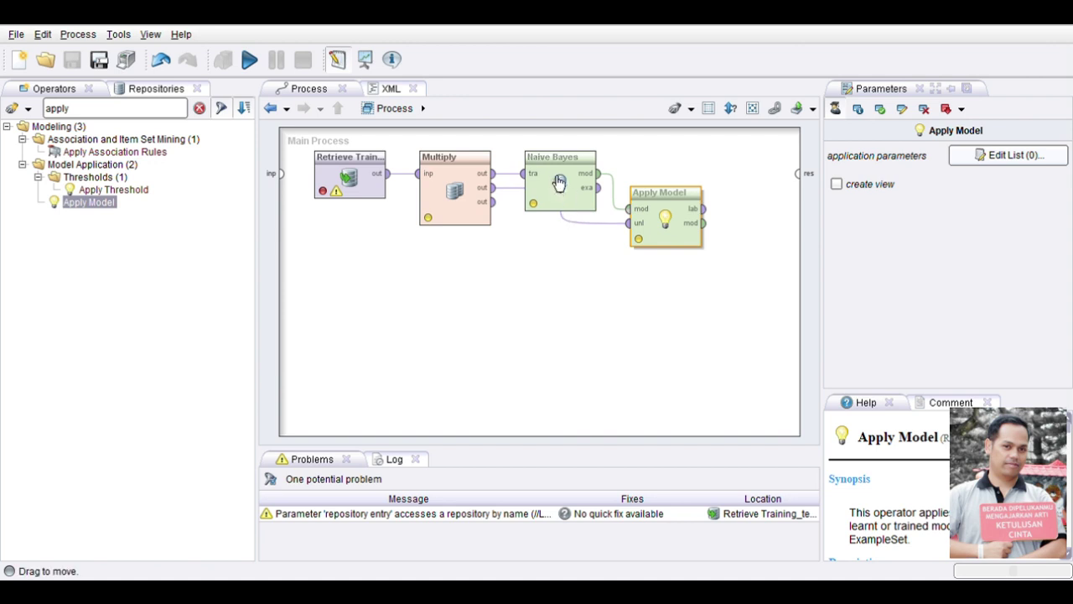
click(468, 168)
drag(468, 168, 467, 203)
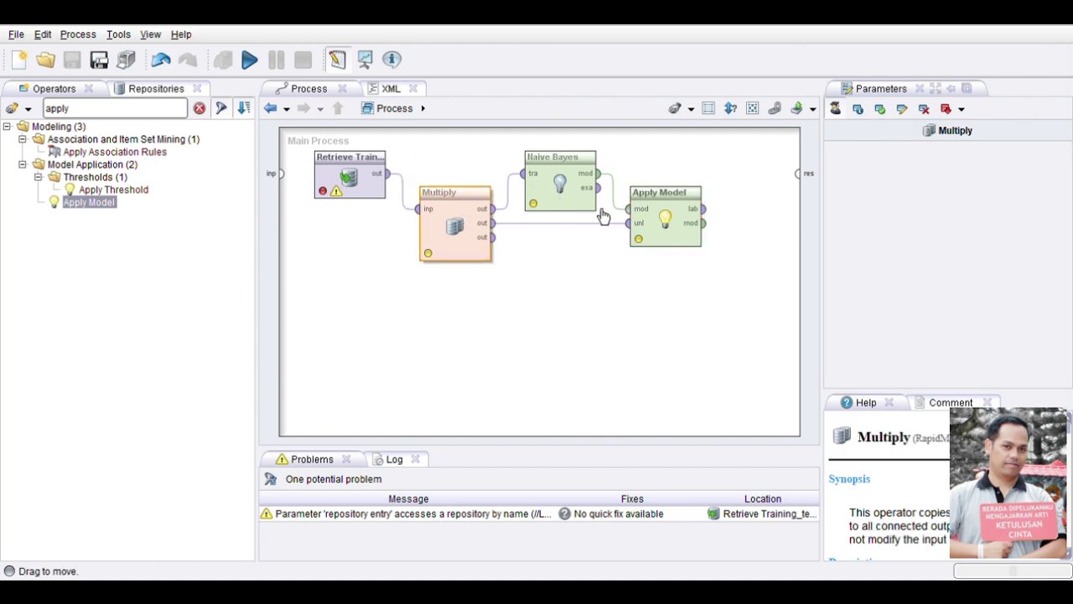
Step: Connect Apply Model's labelled data and model outputs to the process results and run the process
drag(704, 209, 797, 187)
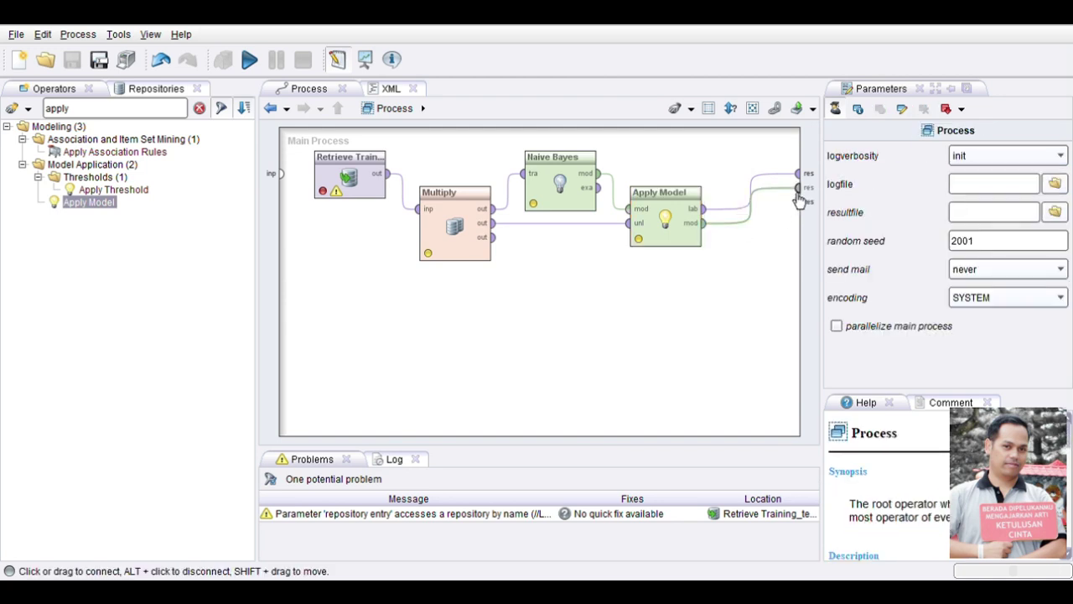
click(249, 61)
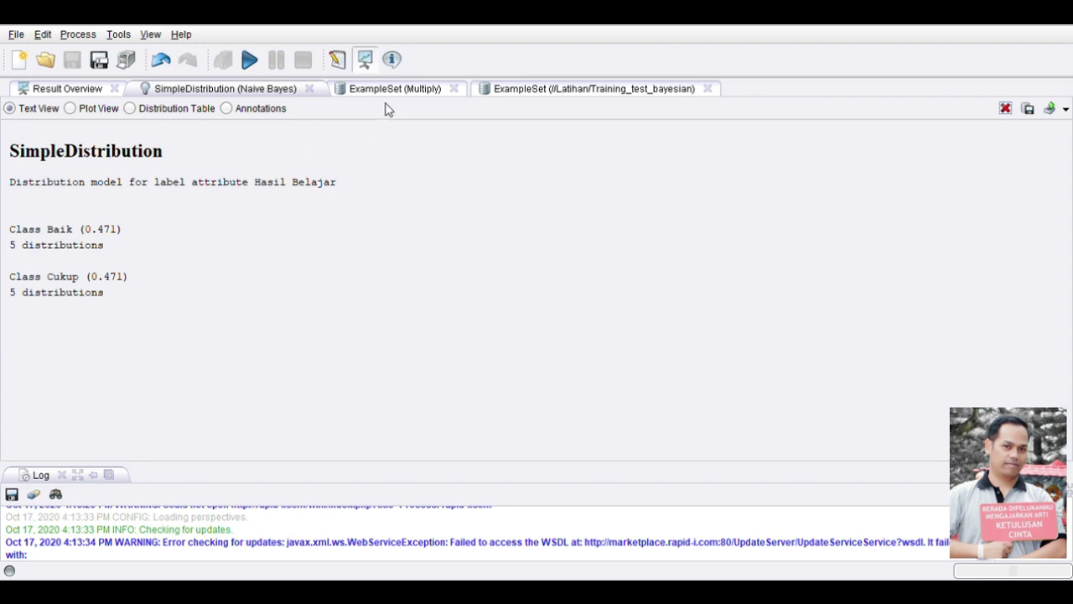
Step: Check row 17 in the original Training_test_bayesian example set and its predicted Hasil Belajar in the Multiply example set
click(520, 94)
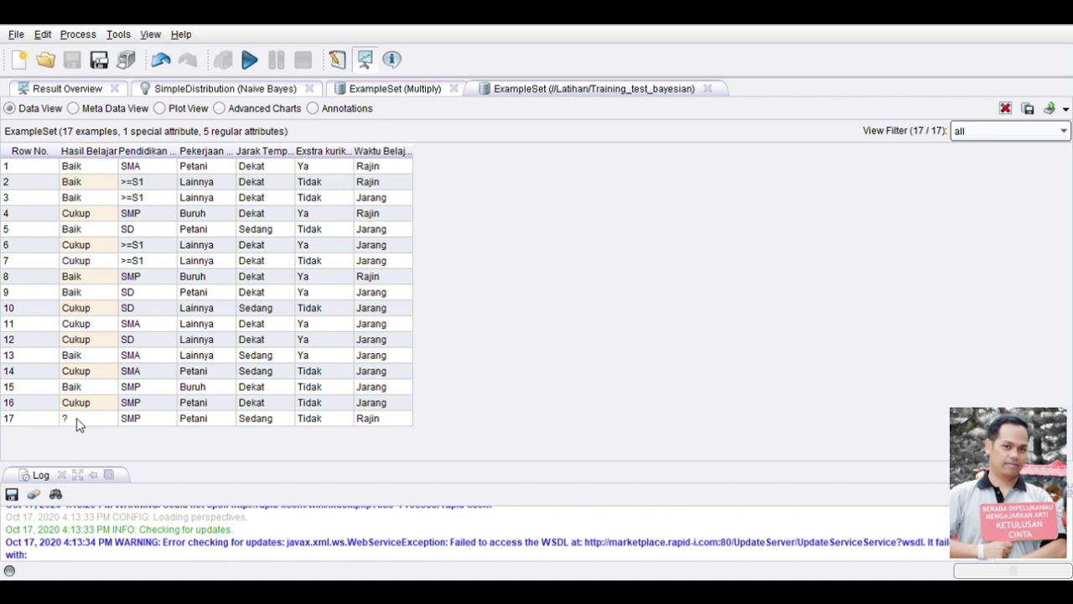
click(396, 93)
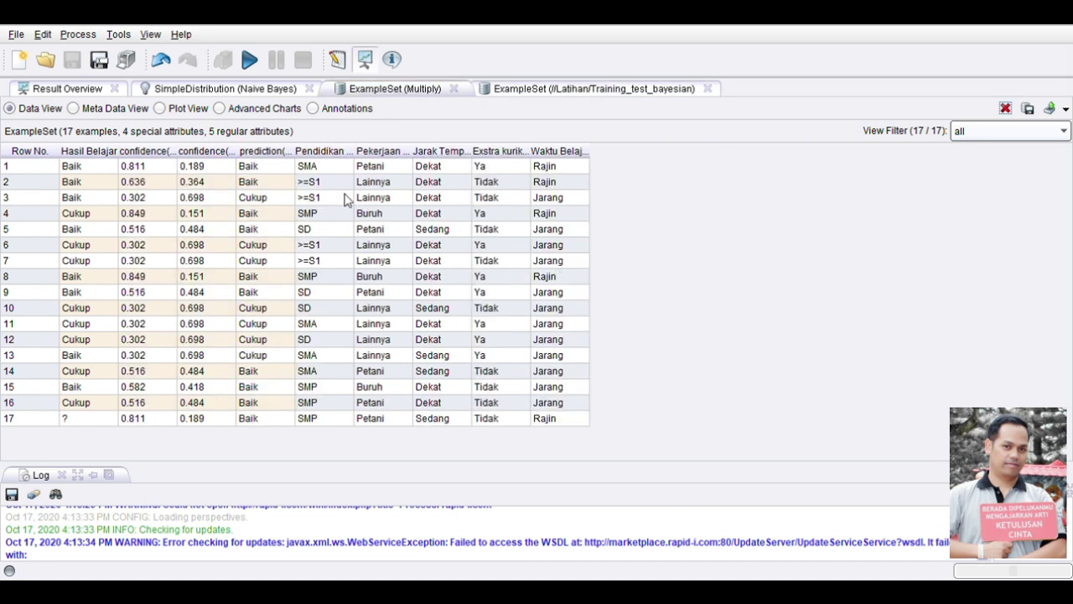
click(260, 422)
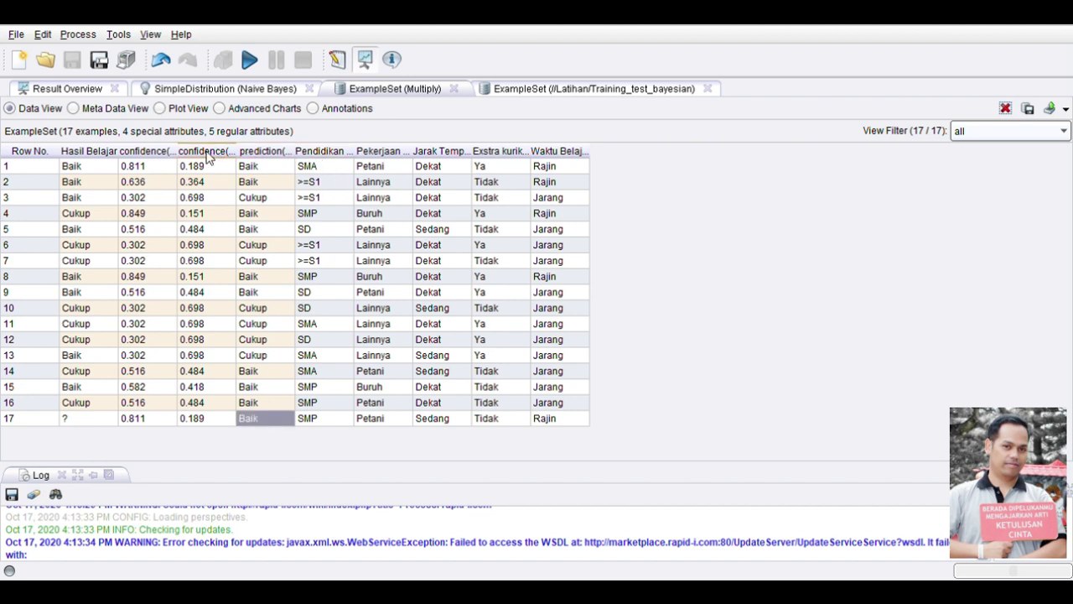
Step: Widen the Hasil Belajar, both confidence and prediction columns so their full headings are readable
drag(300, 151, 398, 153)
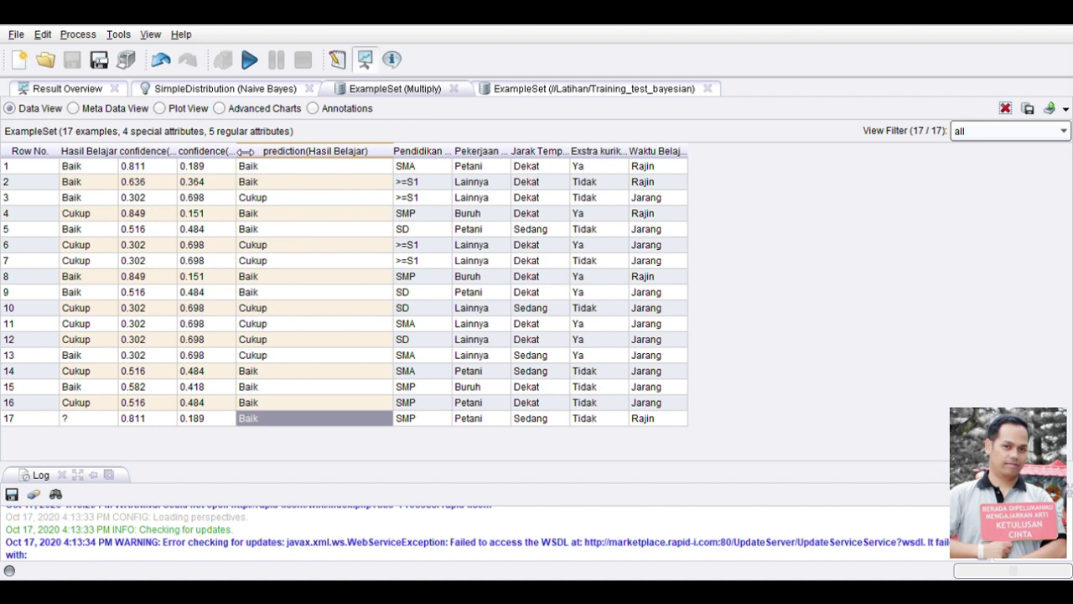
drag(244, 151, 303, 151)
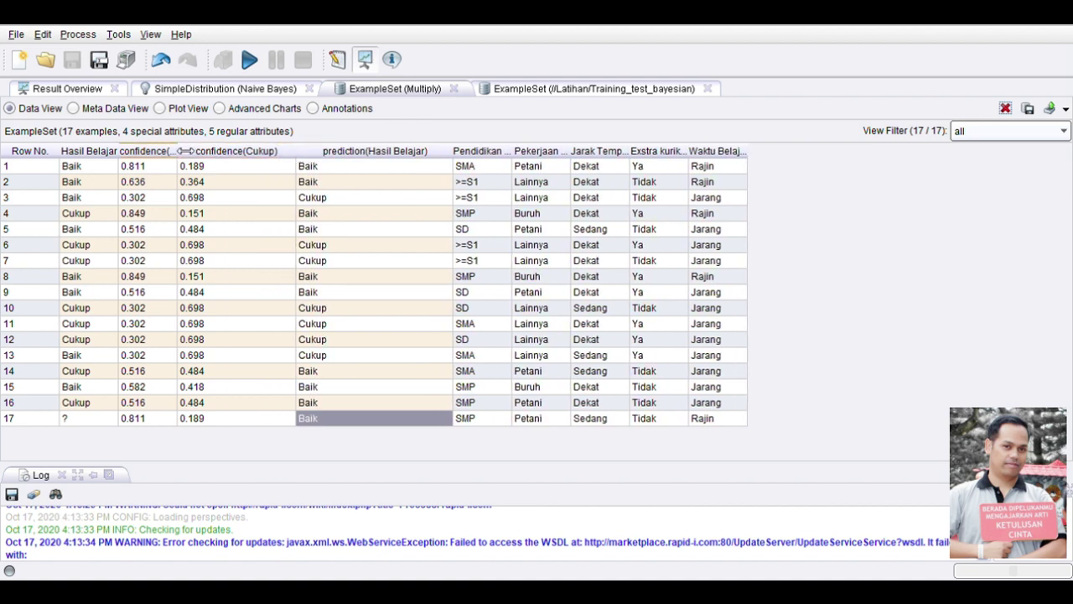
drag(180, 150, 249, 151)
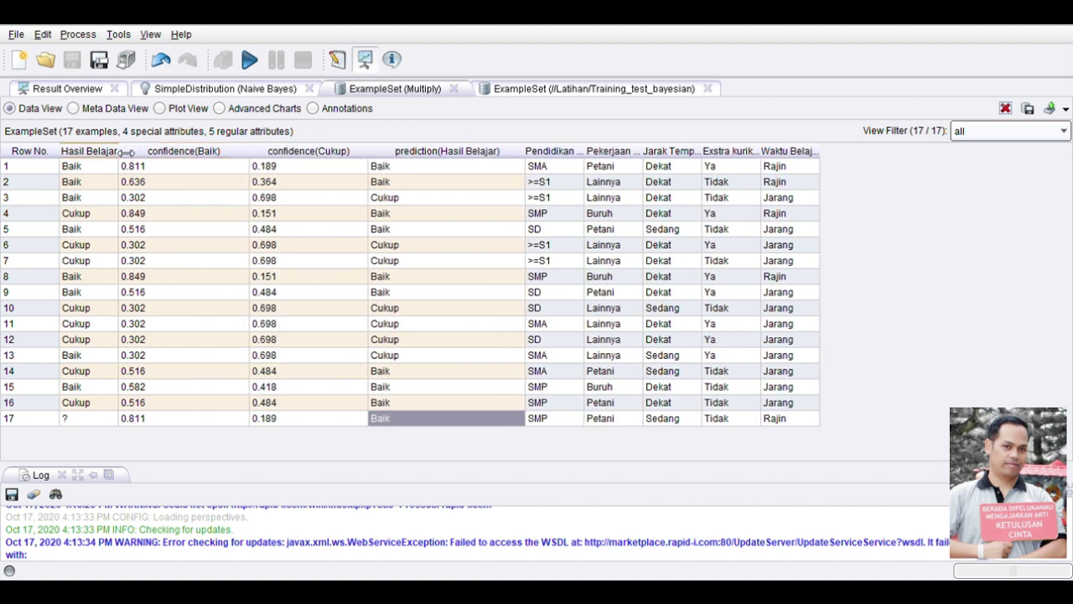
drag(122, 152, 156, 152)
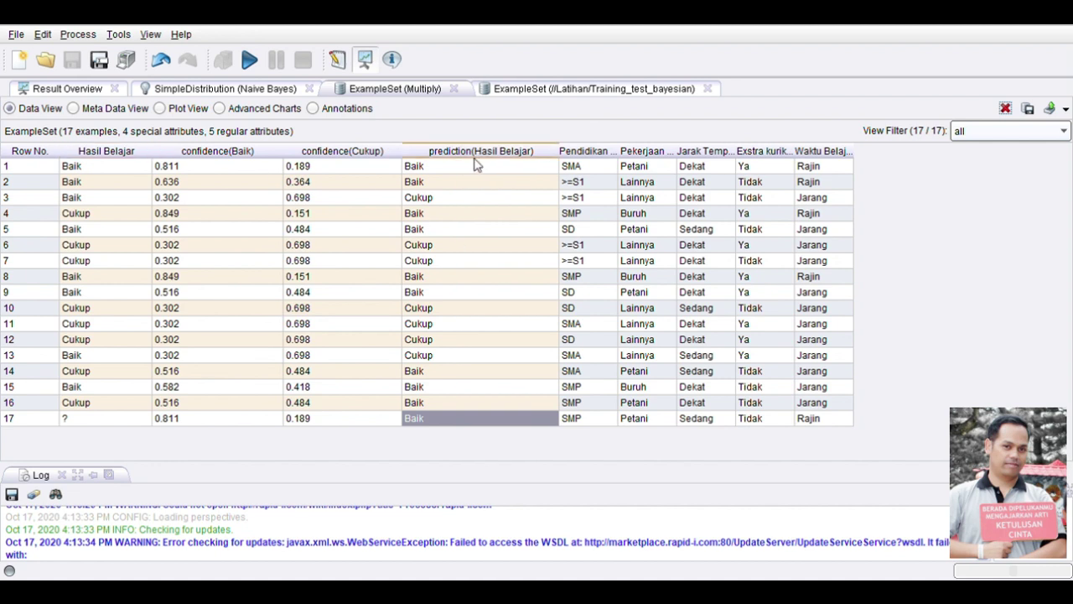